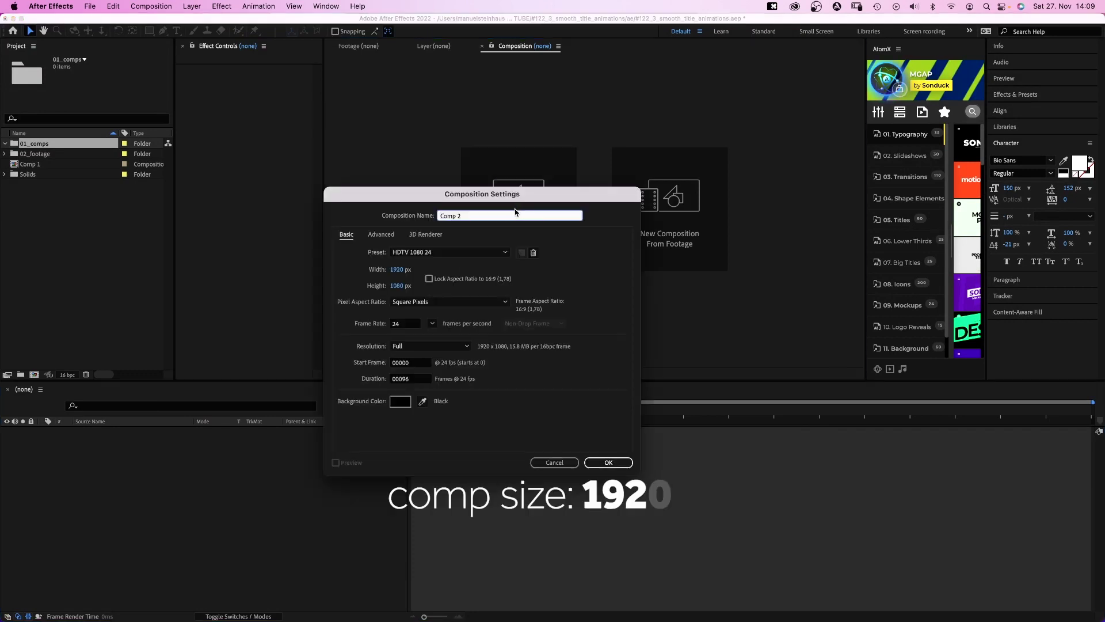
type("animation 1")
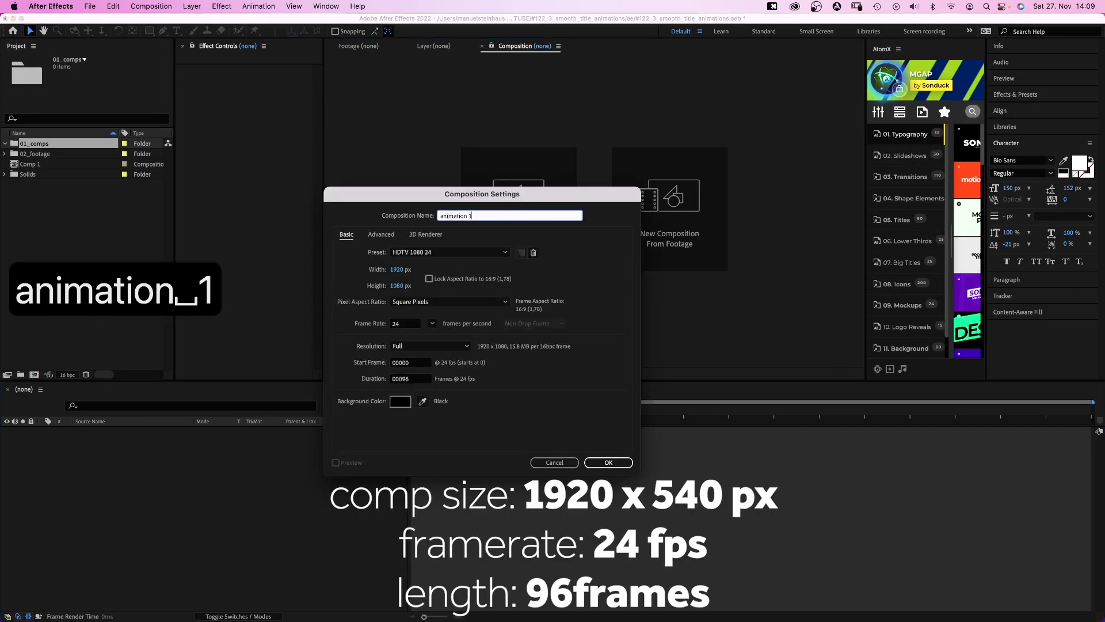
Create the animation 1 comp and type the title 'a very smooth'.
key("Return")
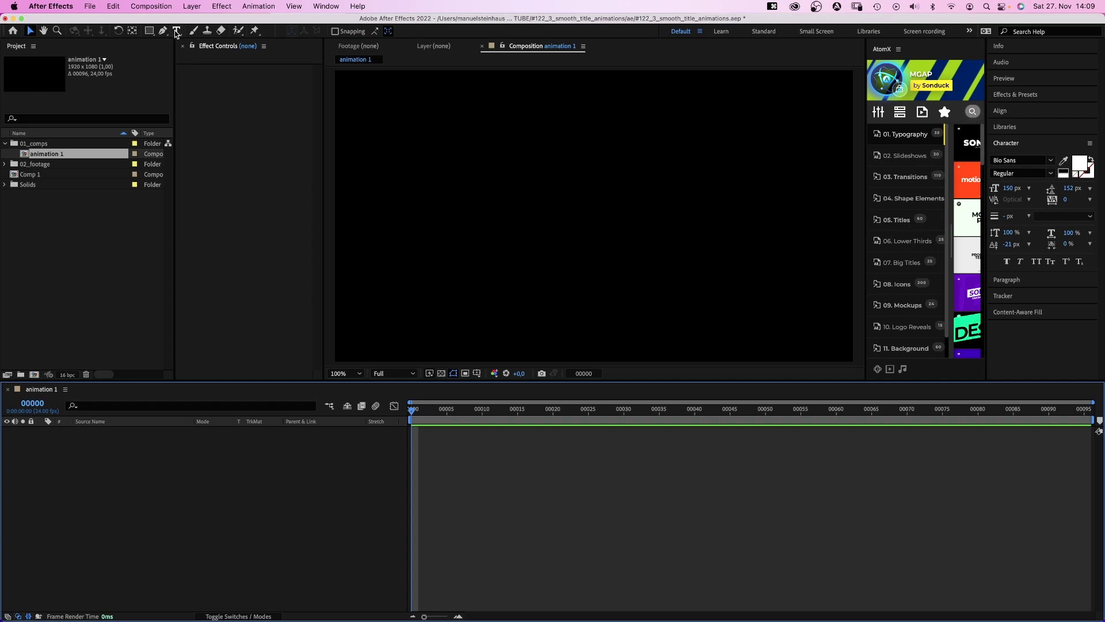
left_click(176, 31)
left_click(430, 226)
type("a")
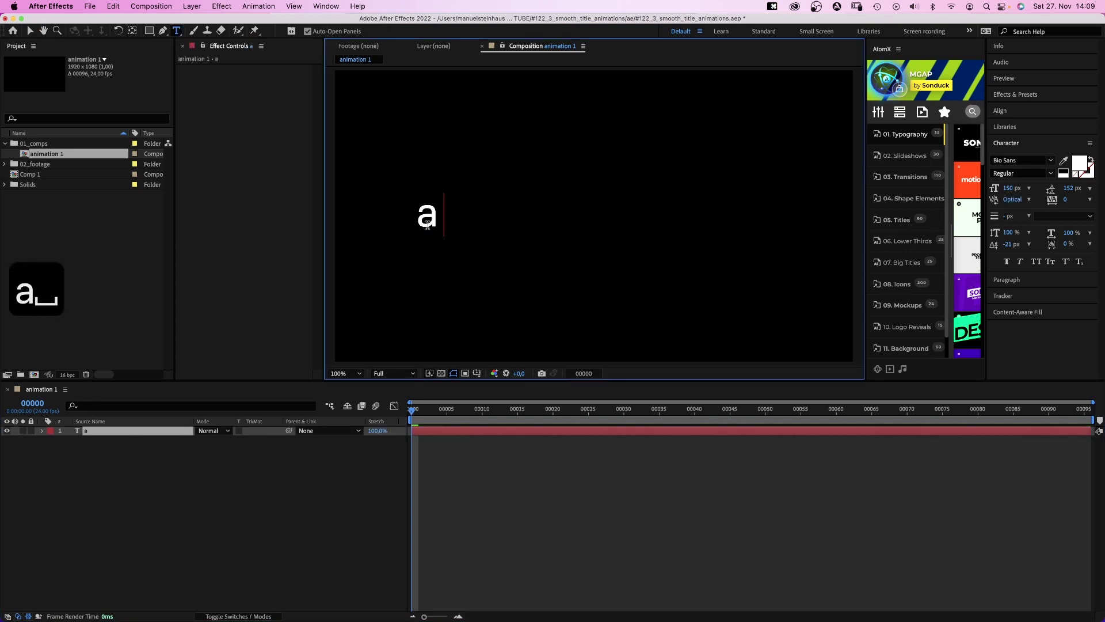
type(" very smooth")
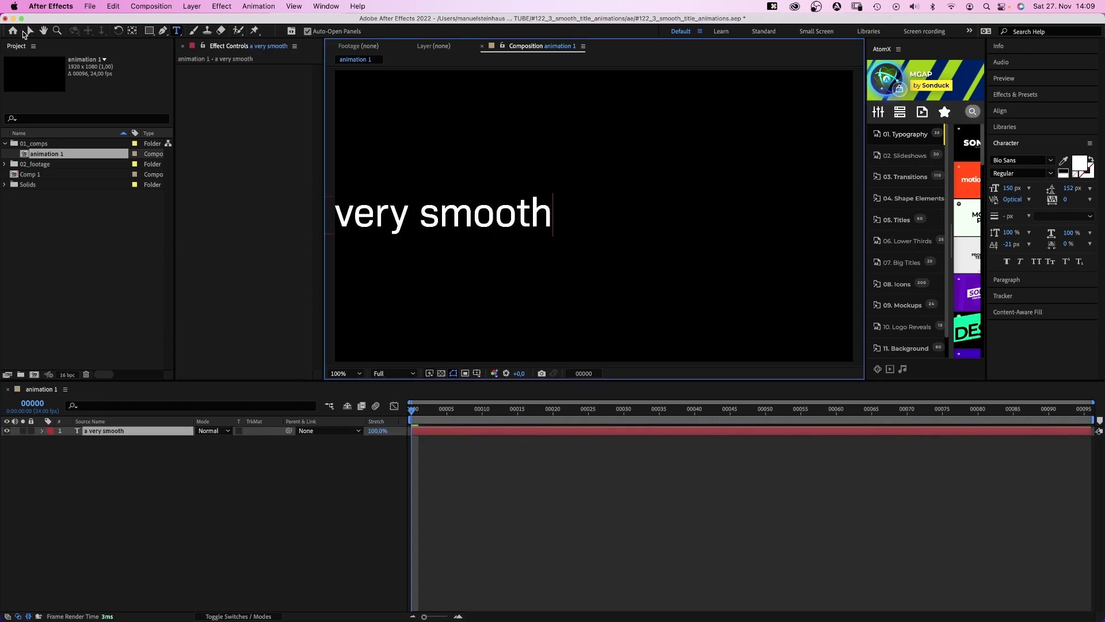
left_click(29, 31)
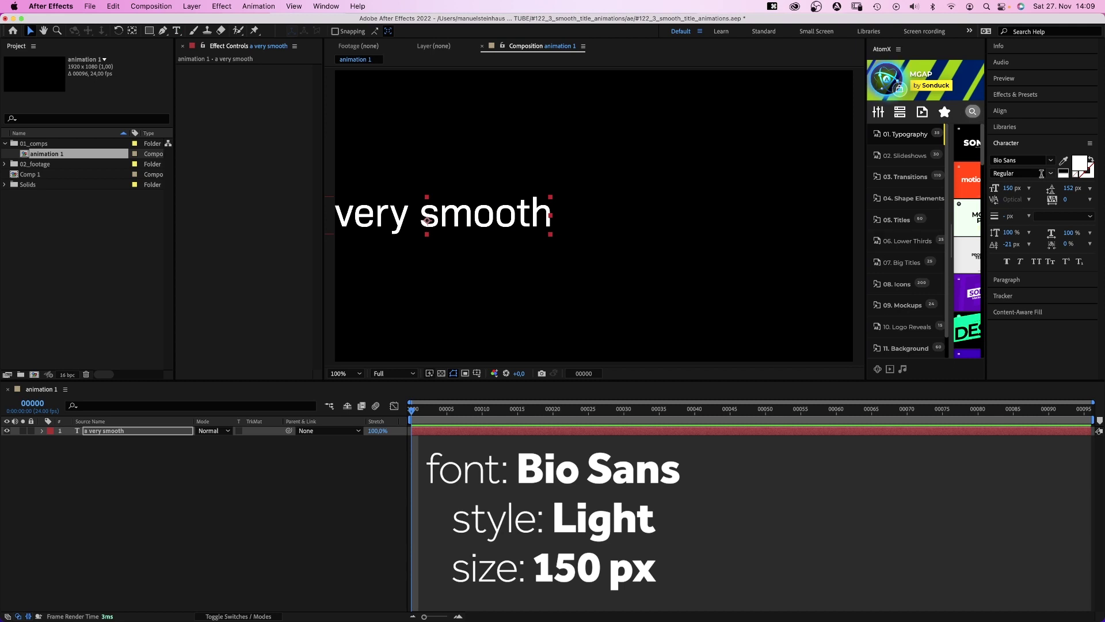
Set the title to Light weight with All Caps.
left_click(1054, 173)
left_click(1030, 209)
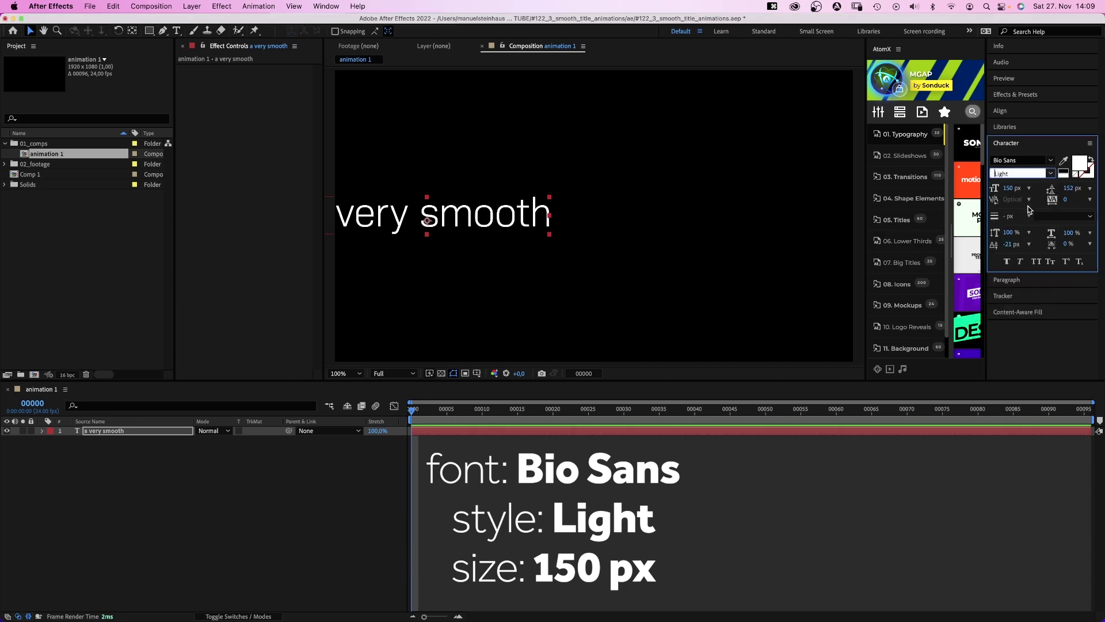
left_click(1037, 261)
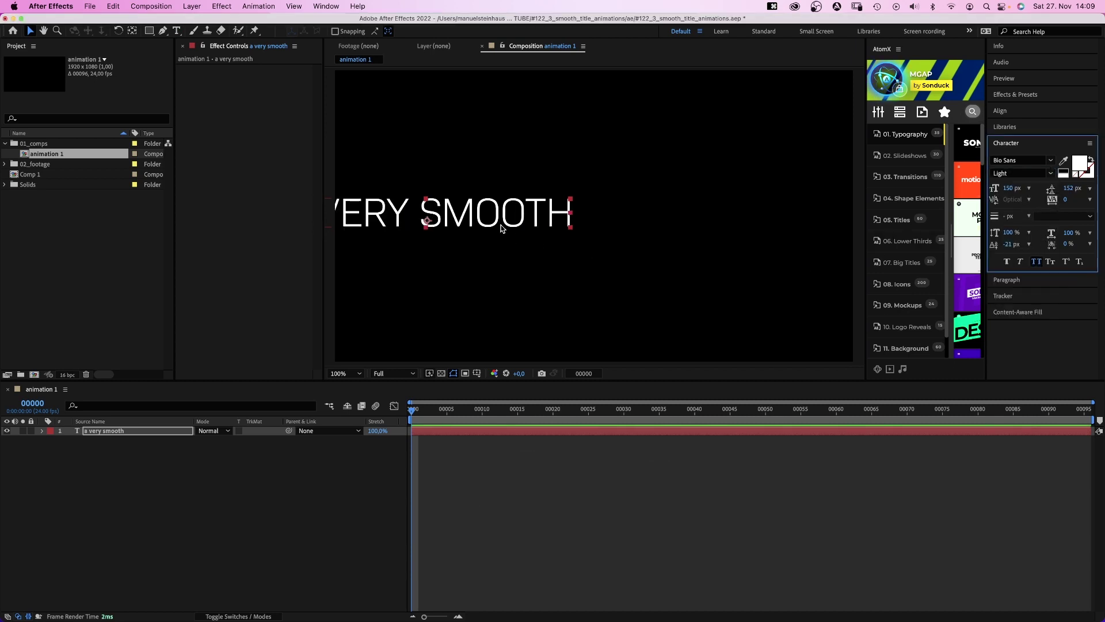
Centre the title horizontally and vertically in the composition.
left_click_drag(501, 223, 669, 223)
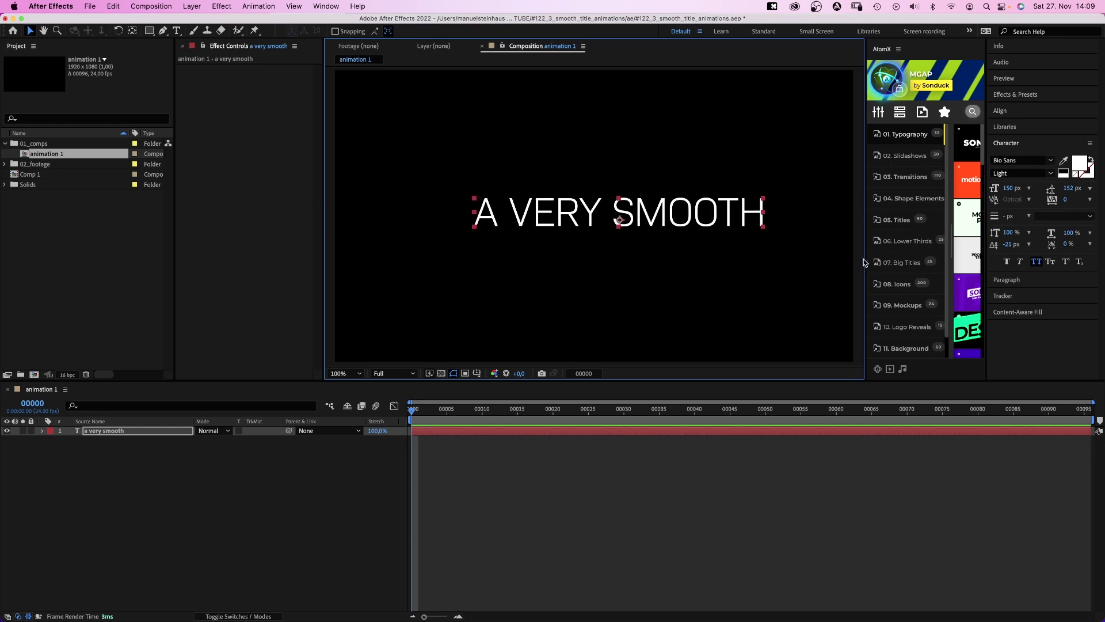
left_click(1007, 280)
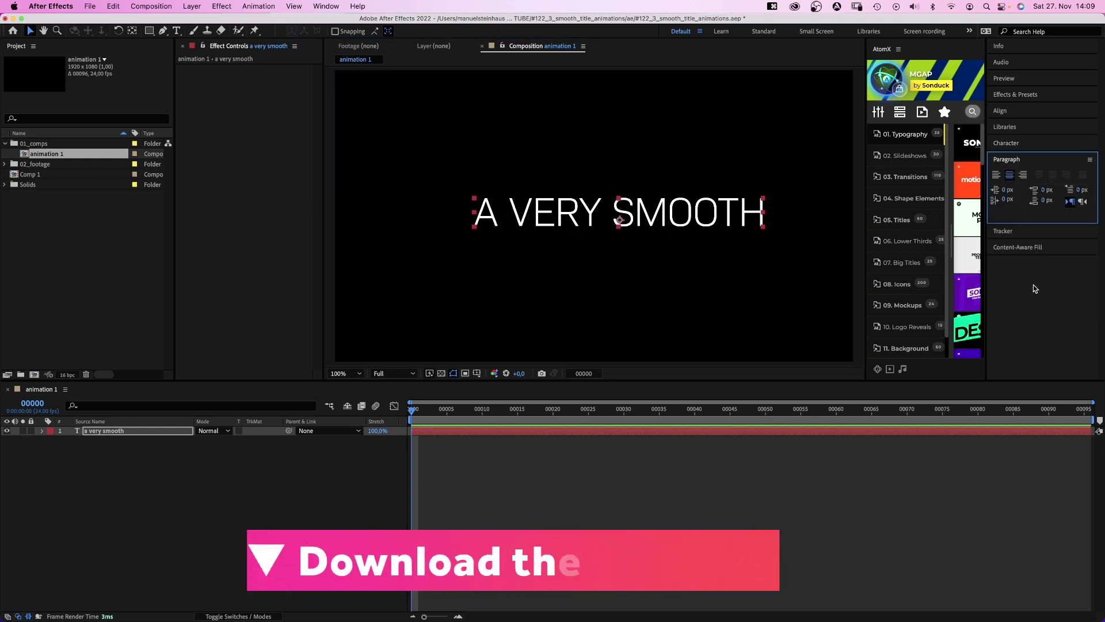
left_click(1004, 111)
left_click(1016, 137)
left_click(1073, 138)
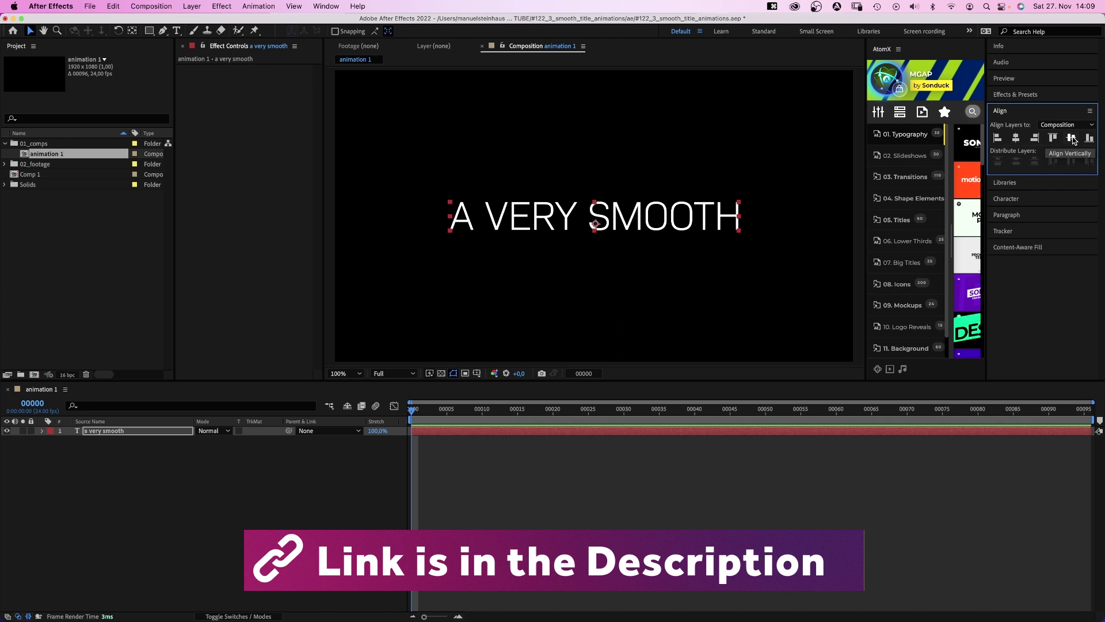
Add a Position text animator with selector End at 0% and a Start keyframe.
left_click(41, 430)
left_click(276, 440)
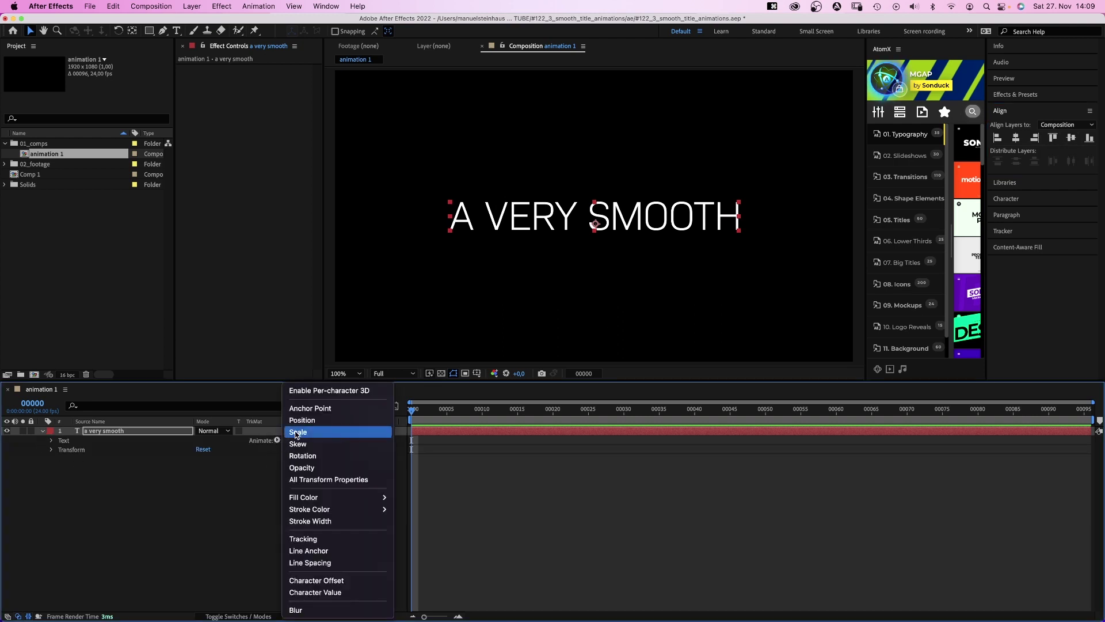
left_click(308, 420)
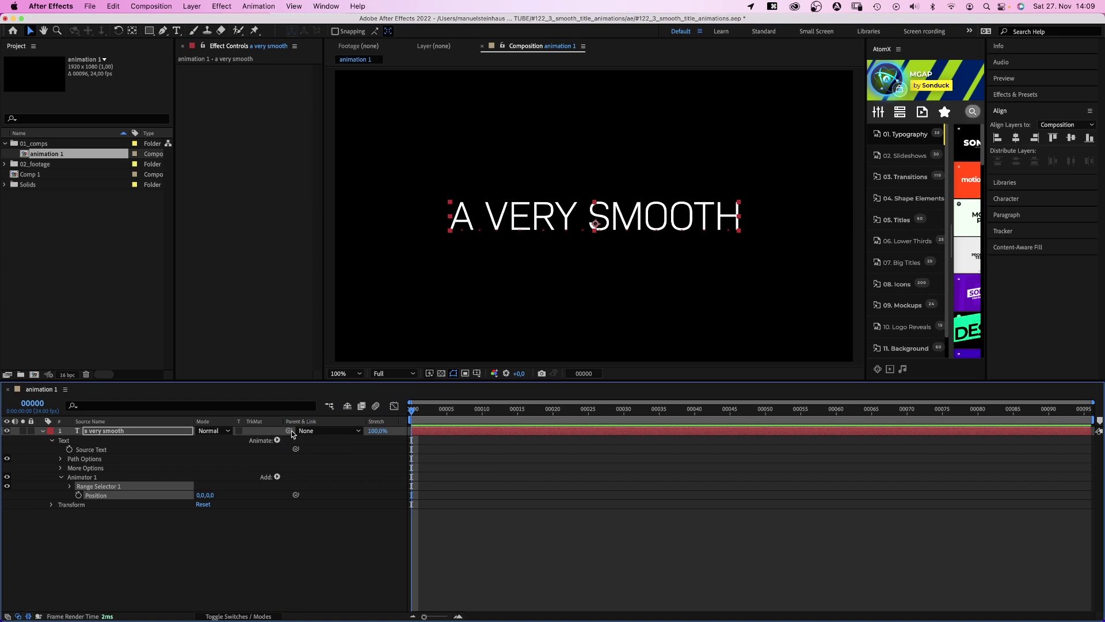
left_click(70, 487)
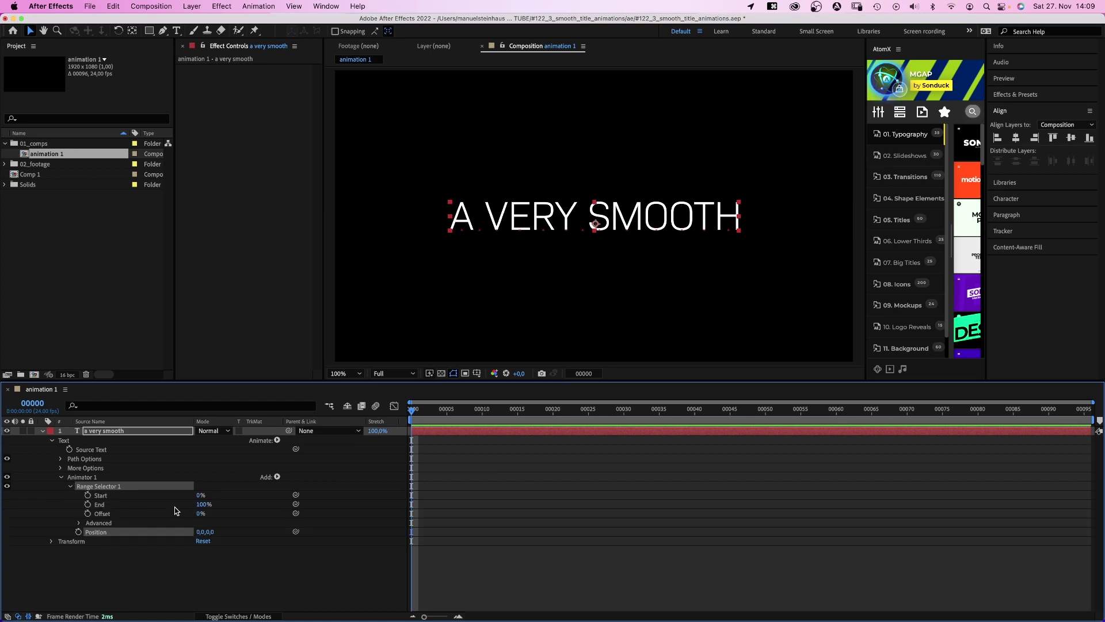
type("0")
key("Return")
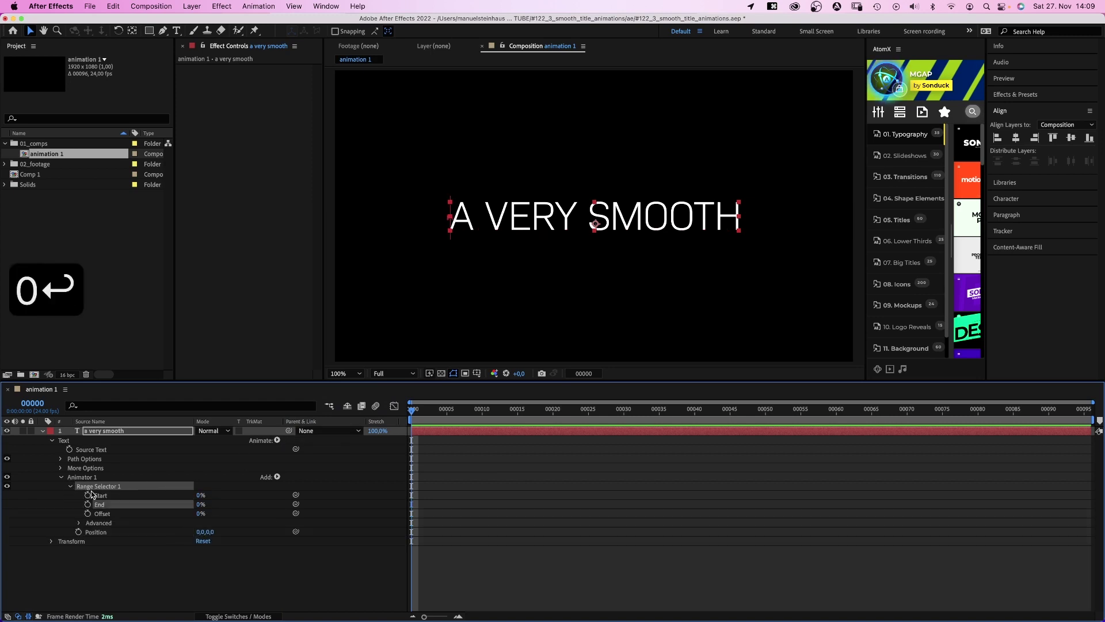
left_click(88, 496)
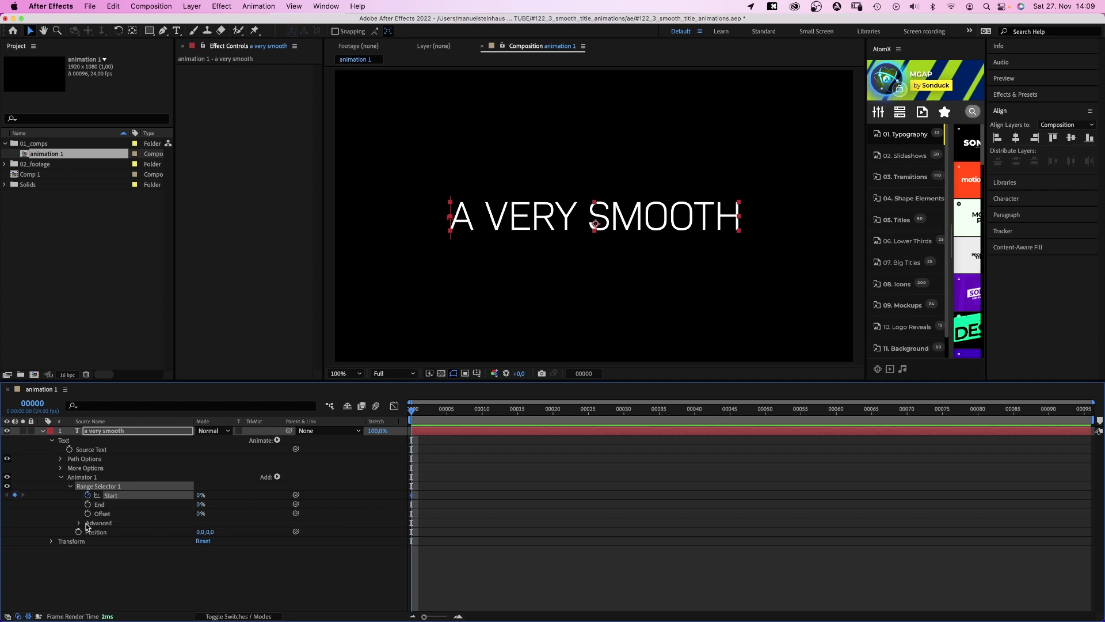
Set the selector shape to Ramp Up, offset position 0,150, and add Opacity at 0%.
left_click(77, 523)
left_click(222, 569)
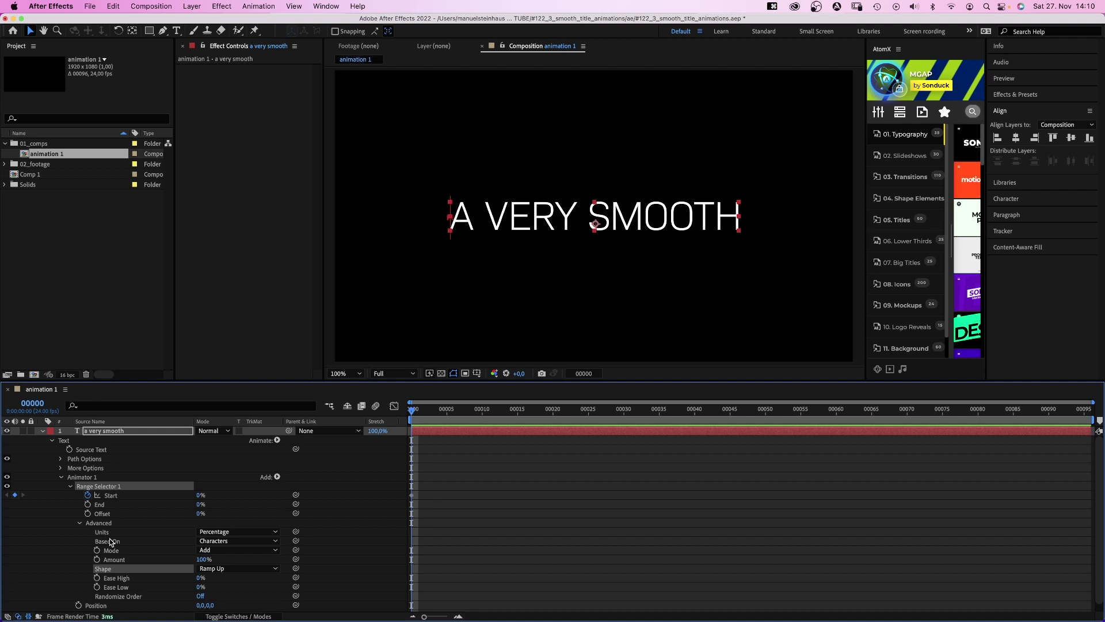
left_click(78, 523)
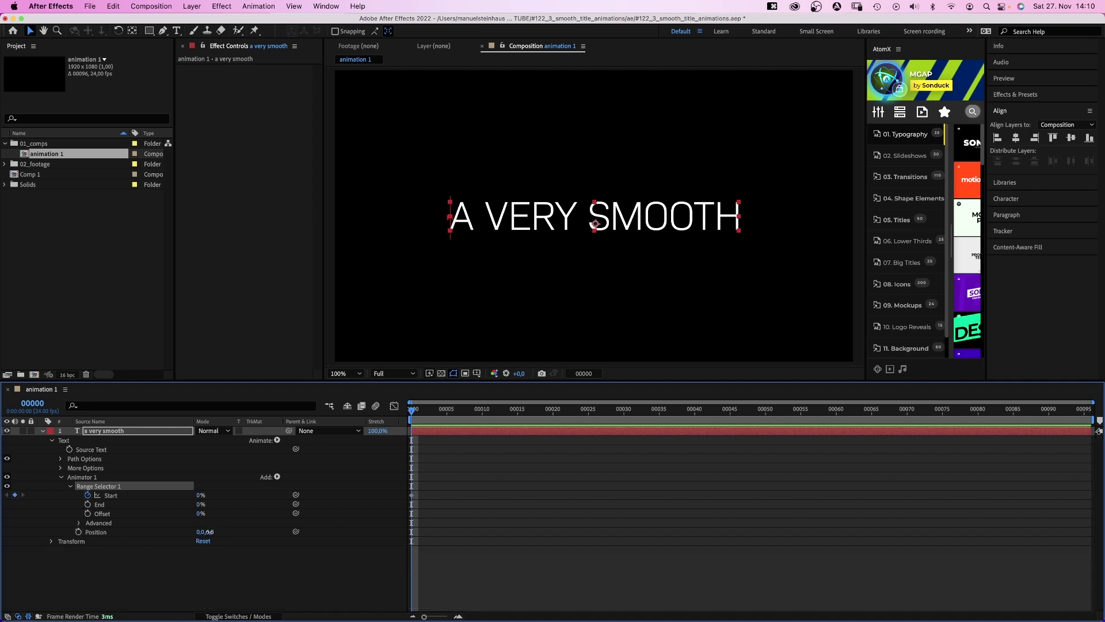
type("150")
key("Return")
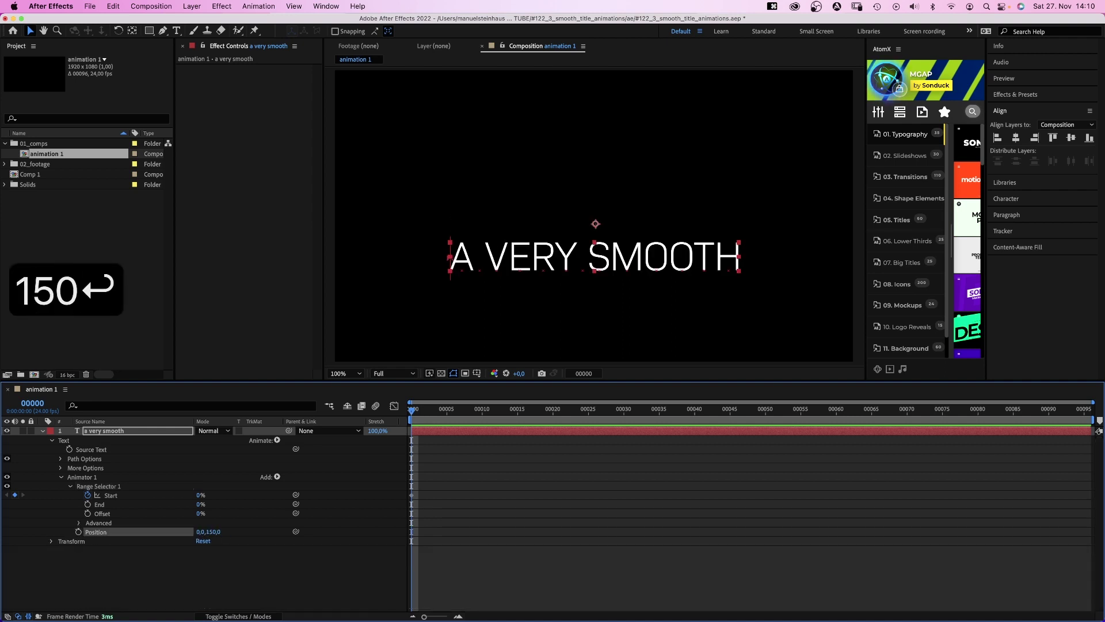
left_click(277, 478)
mouse_move(295, 477)
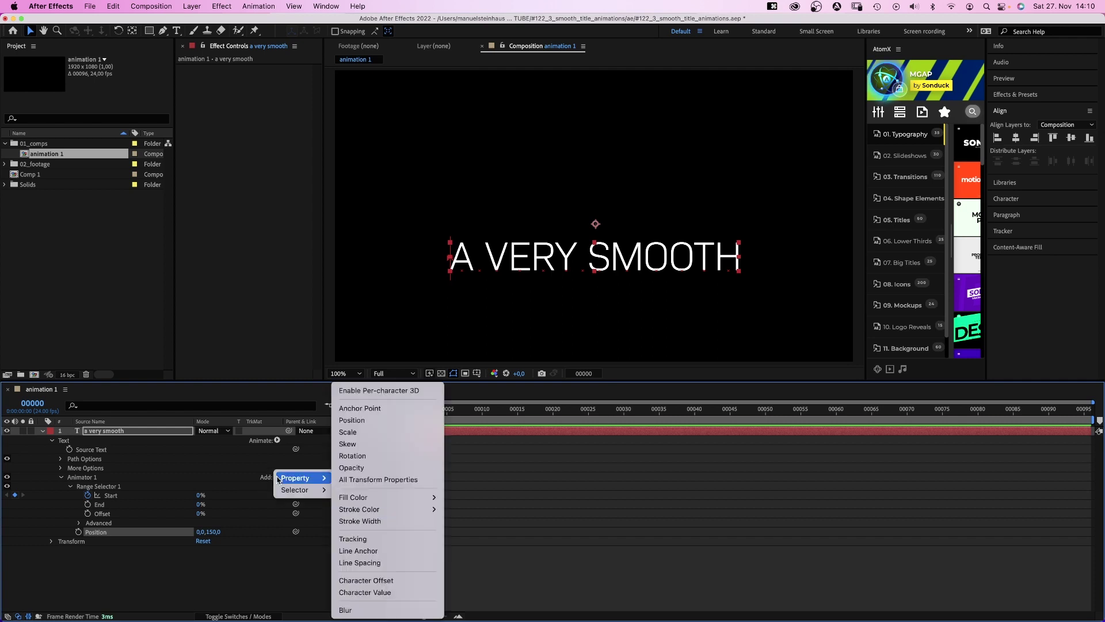
left_click(352, 469)
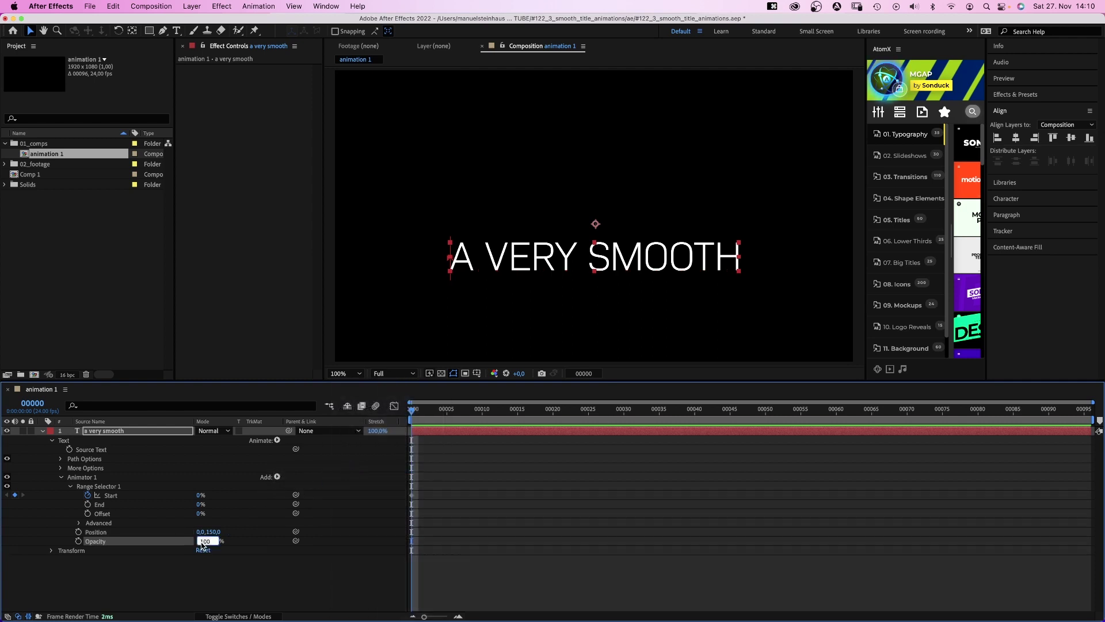
type("0")
key("Return")
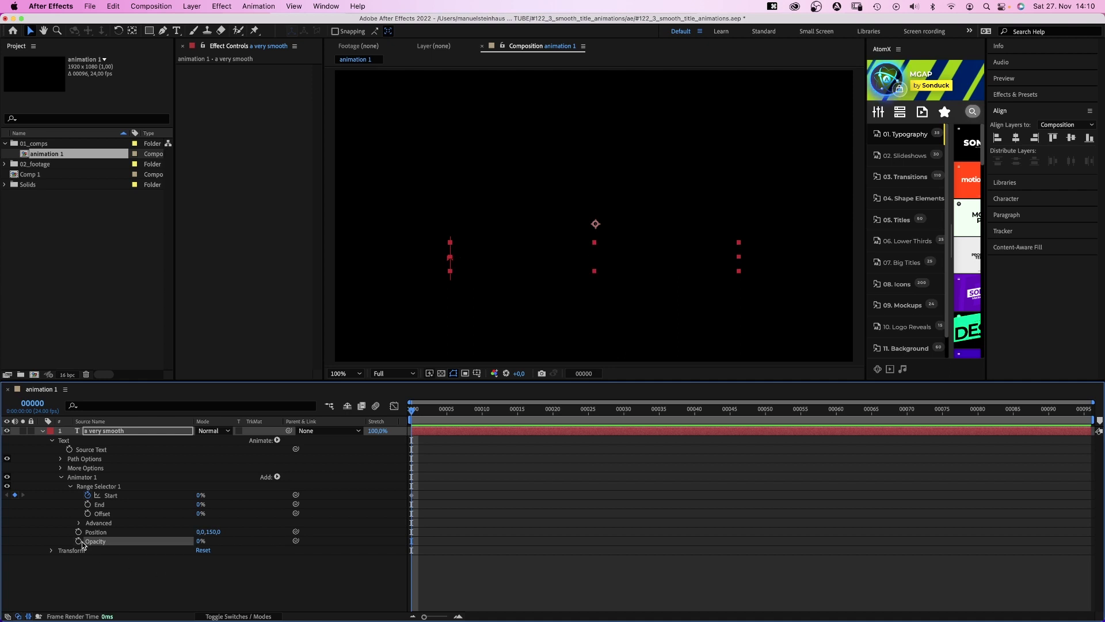
Keyframe Start 100% at frame 10, and Position 0,0 and Opacity 100% at frame 30.
left_click(78, 540)
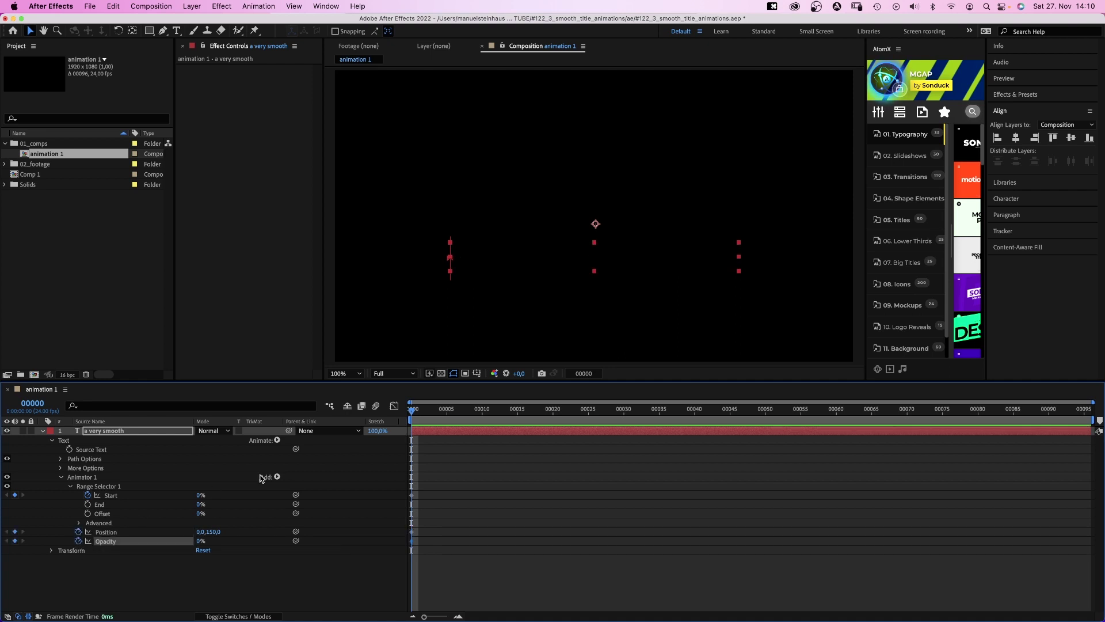
left_click(479, 424)
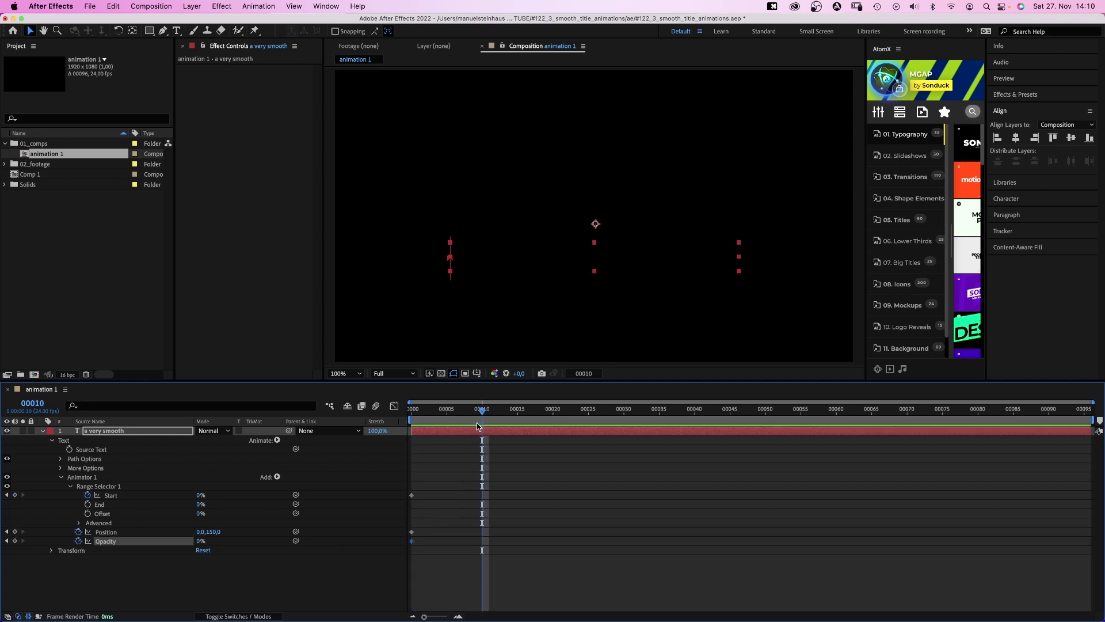
left_click(201, 496)
type("7")
key("Return")
left_click(450, 422)
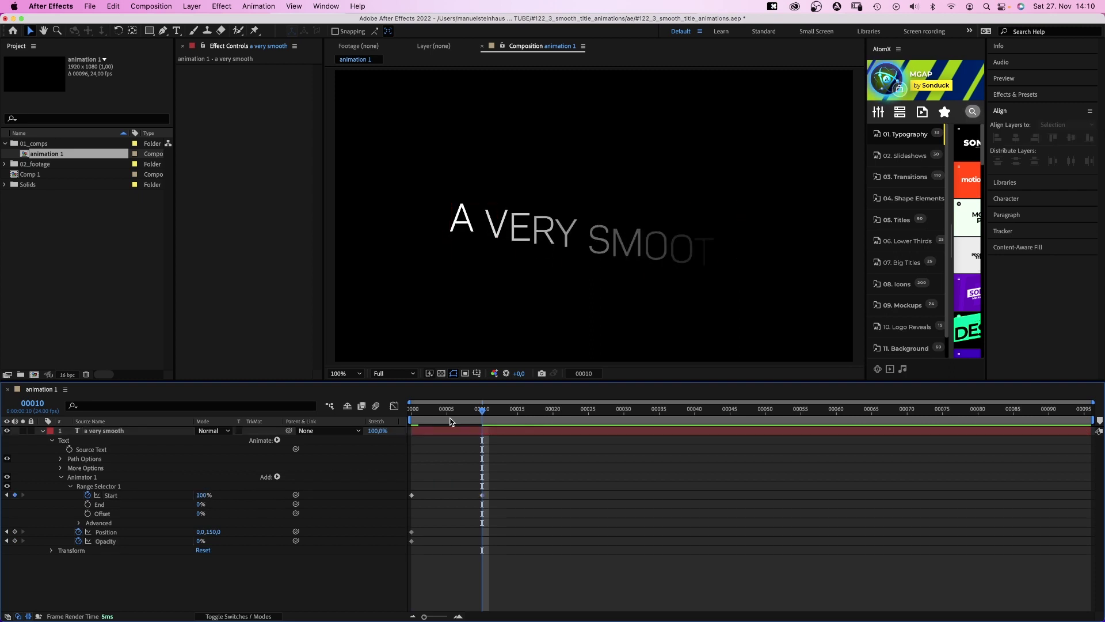
left_click(622, 424)
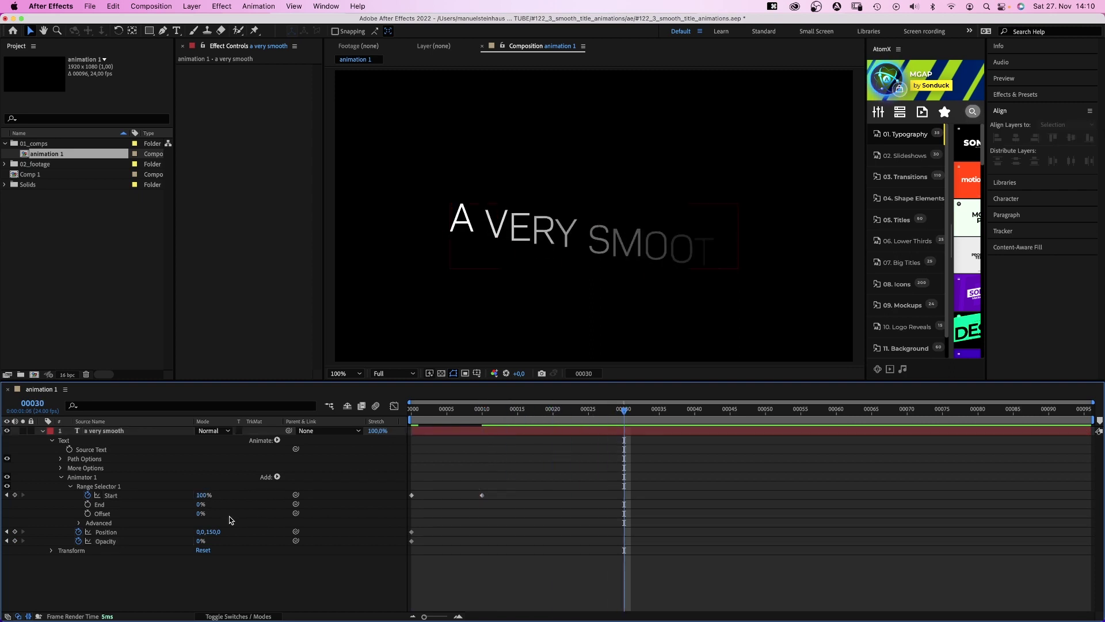
type("0")
key("Return")
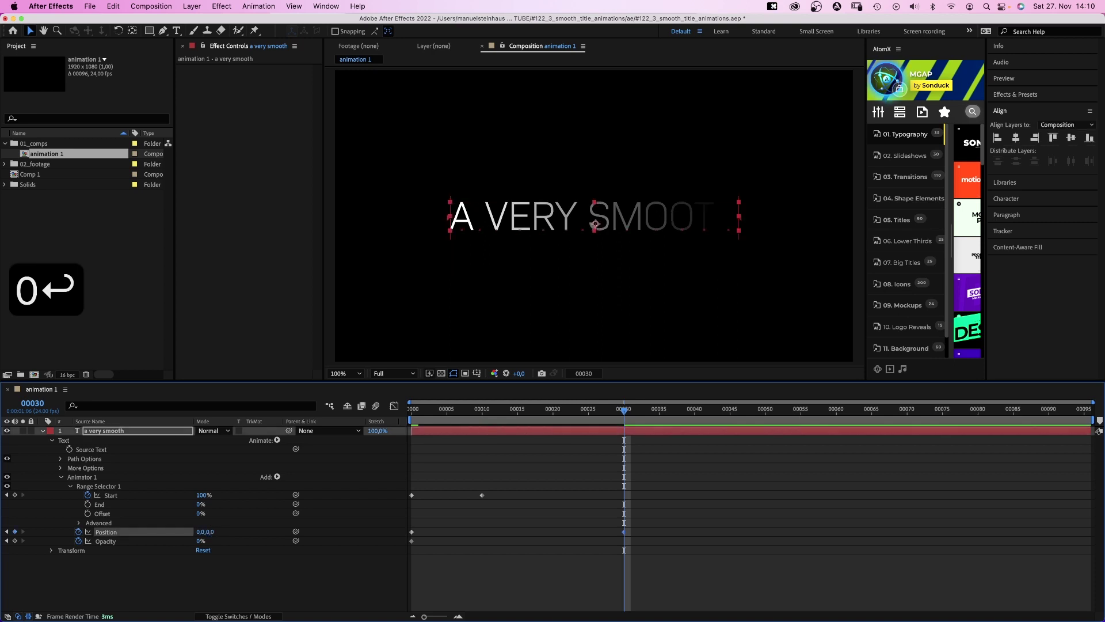
type("1")
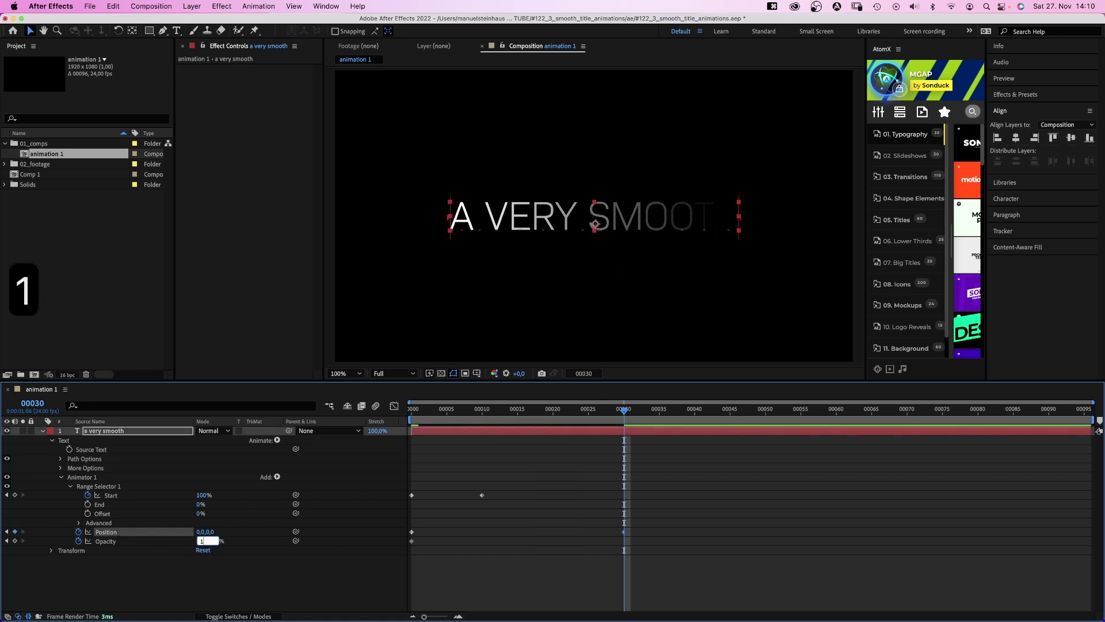
type("00")
key("Return")
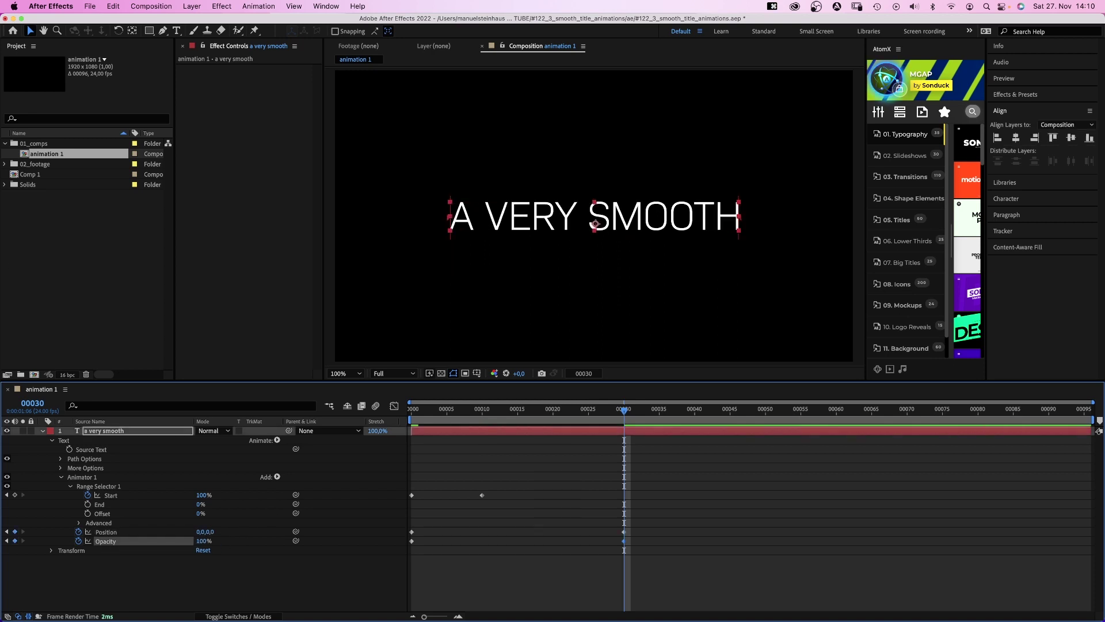
Preview the title animation and select all the text layer's keyframes.
key("KP_0")
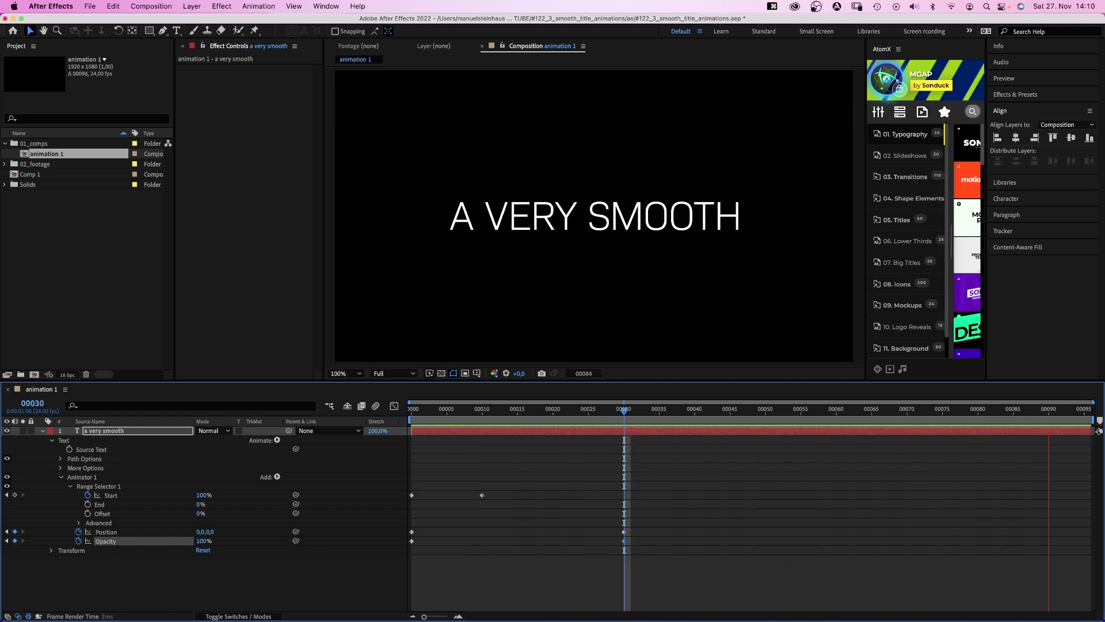
key("KP_0")
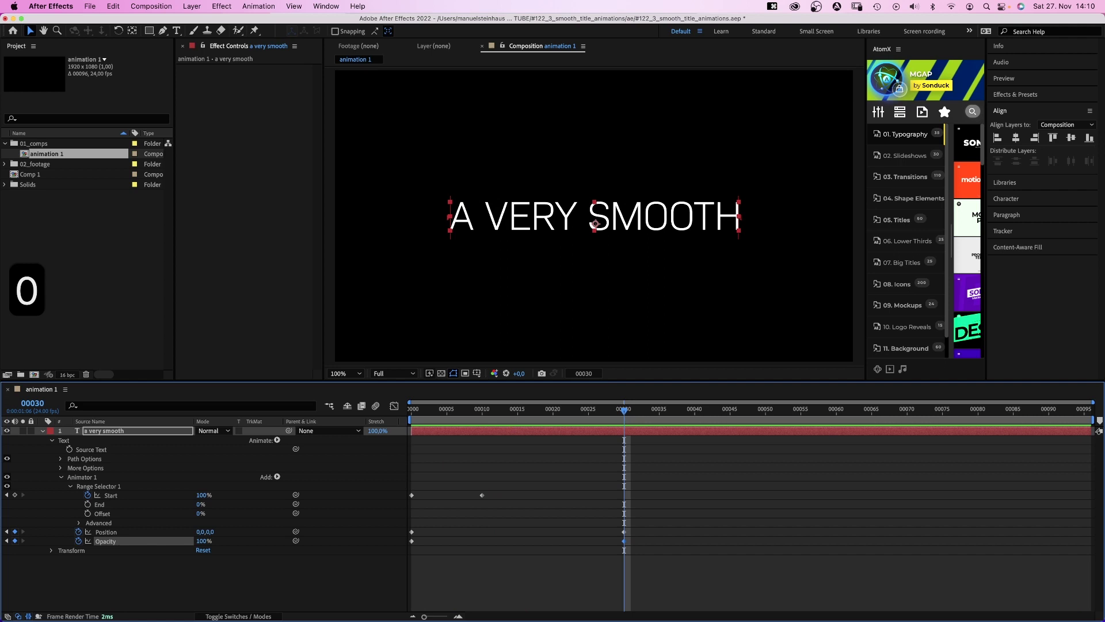
left_click_drag(720, 476, 395, 553)
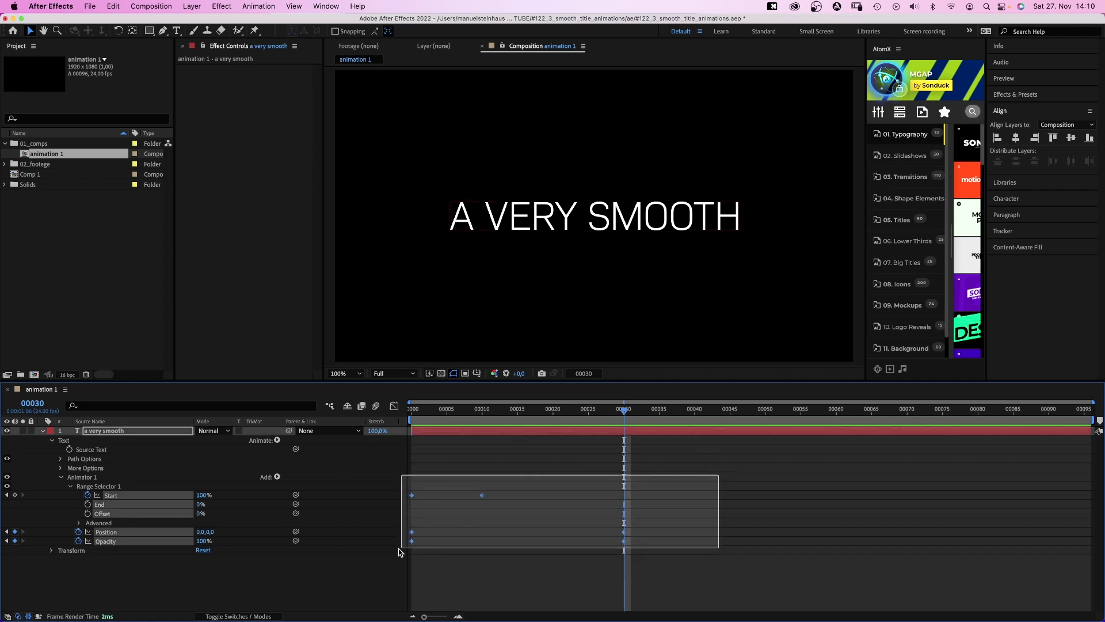
In the Graph Editor speed graph, pull the keyframe speeds to zero with strong easing.
left_click(395, 406)
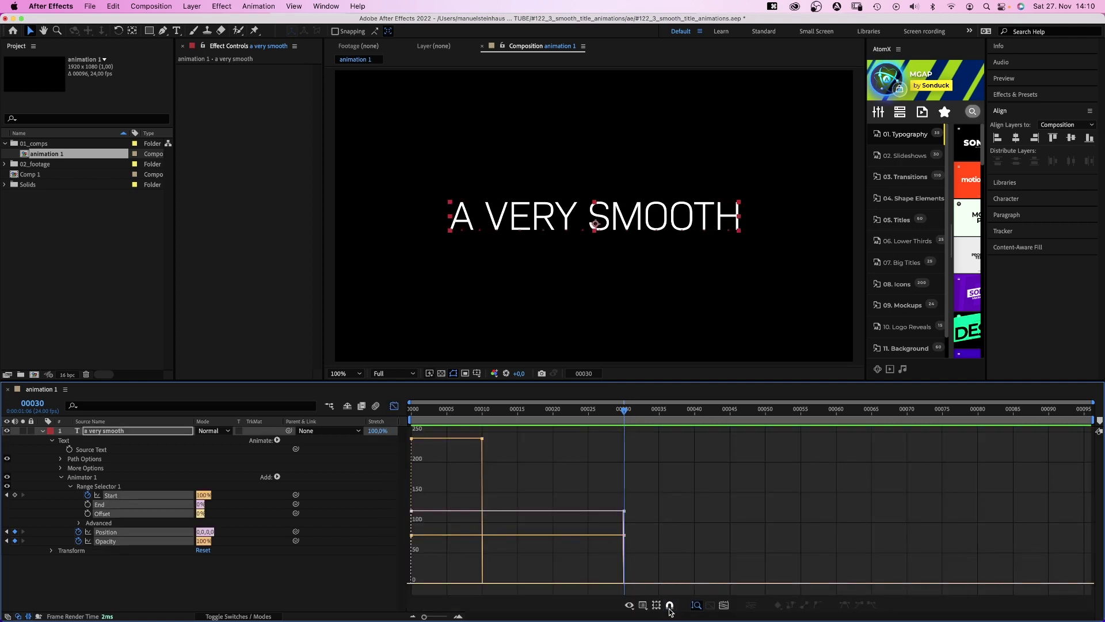
left_click(653, 609)
left_click(651, 518)
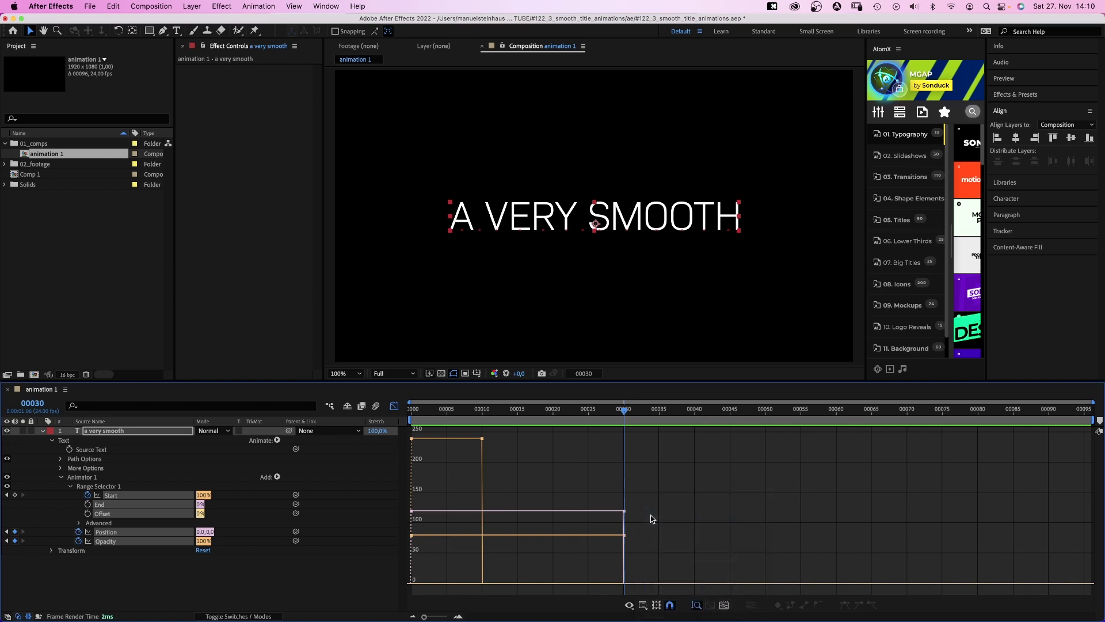
left_click(475, 440)
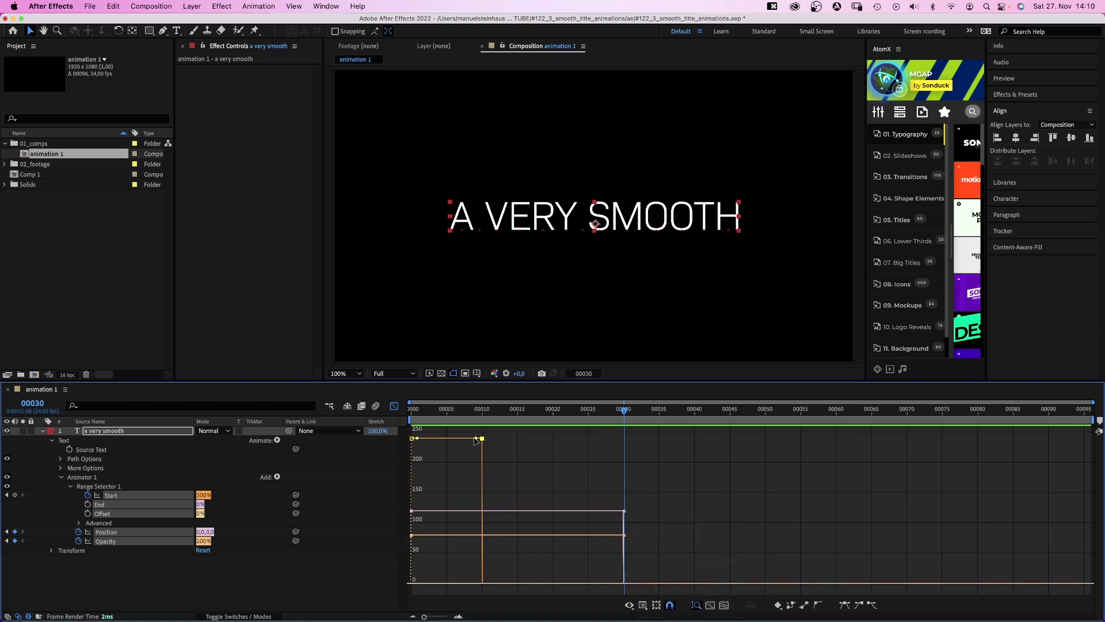
left_click_drag(475, 439, 469, 582)
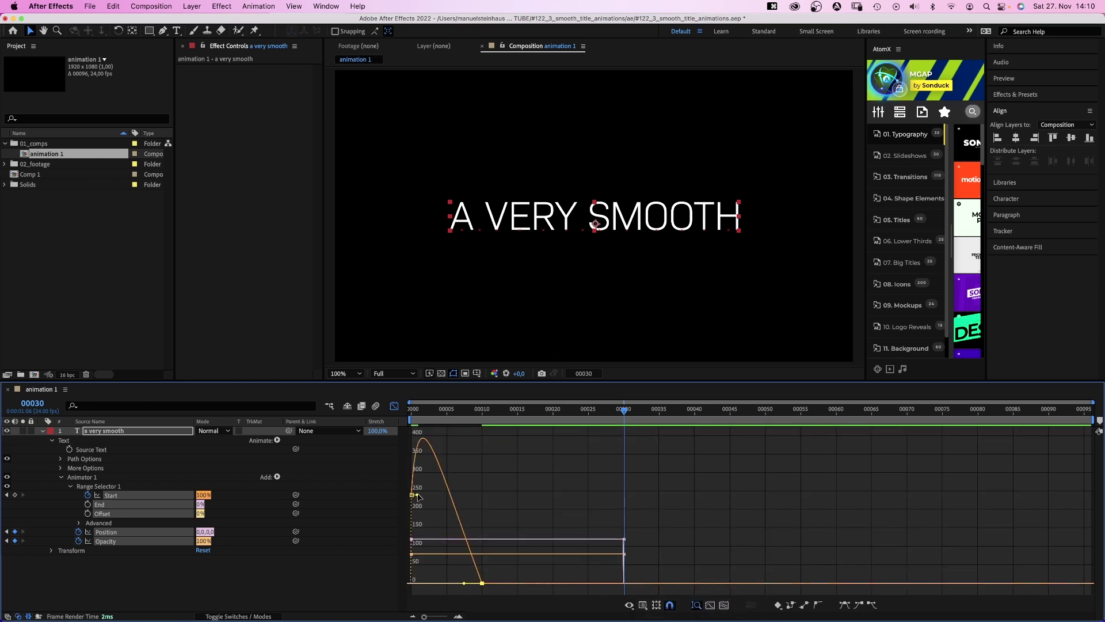
mouse_move(418, 496)
left_mouse_down()
mouse_move(435, 583)
mouse_move(472, 586)
left_mouse_up()
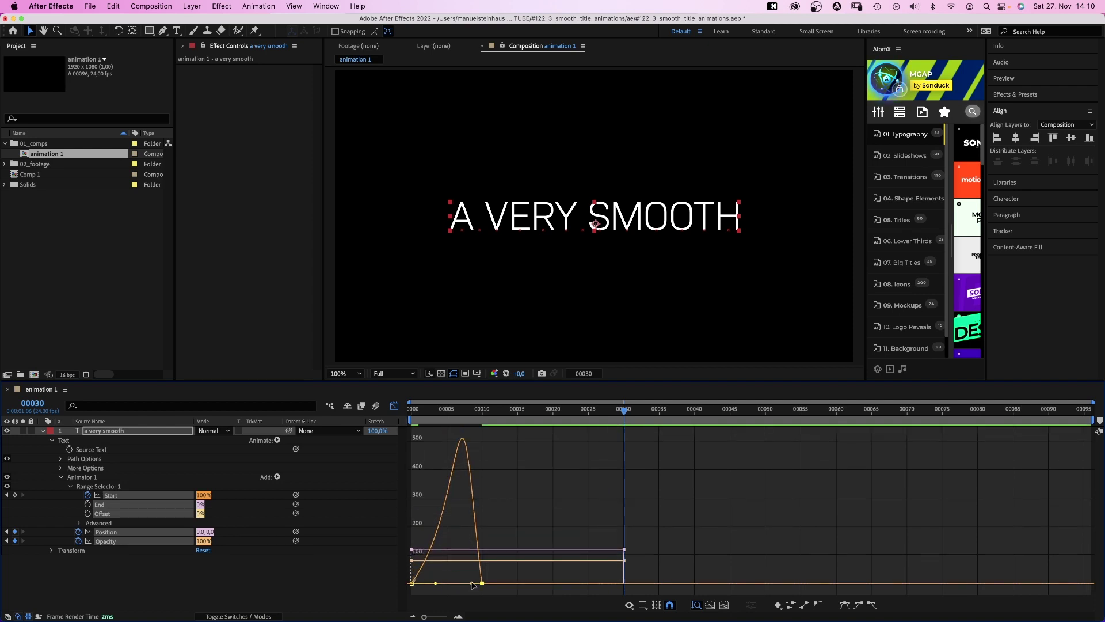
key("KP_0")
key("KP_0")
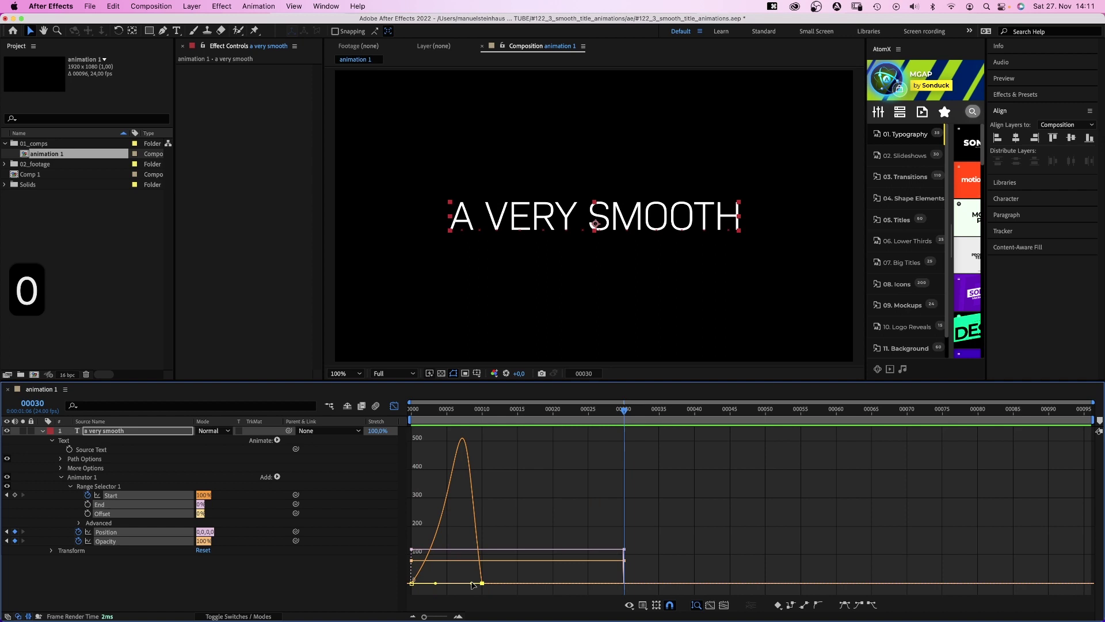
Extend the easing influence handles to shape the speed curves into a smooth bell.
left_click_drag(482, 584, 623, 585)
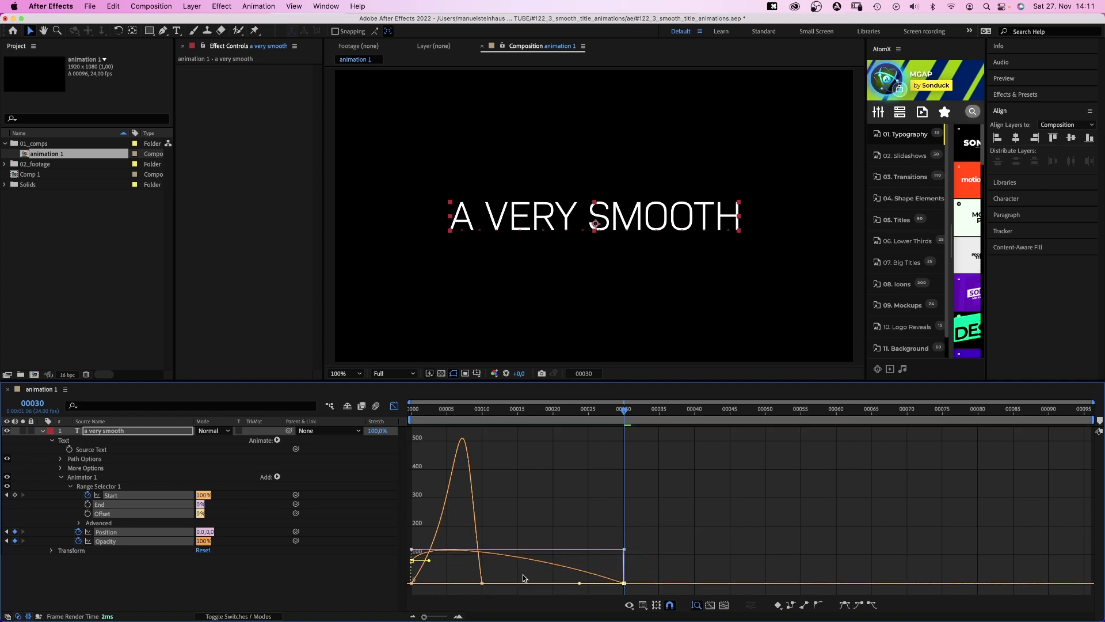
left_click_drag(436, 583, 464, 585)
left_click_drag(579, 584, 578, 581)
left_click_drag(464, 584, 462, 588)
key("0")
key("0")
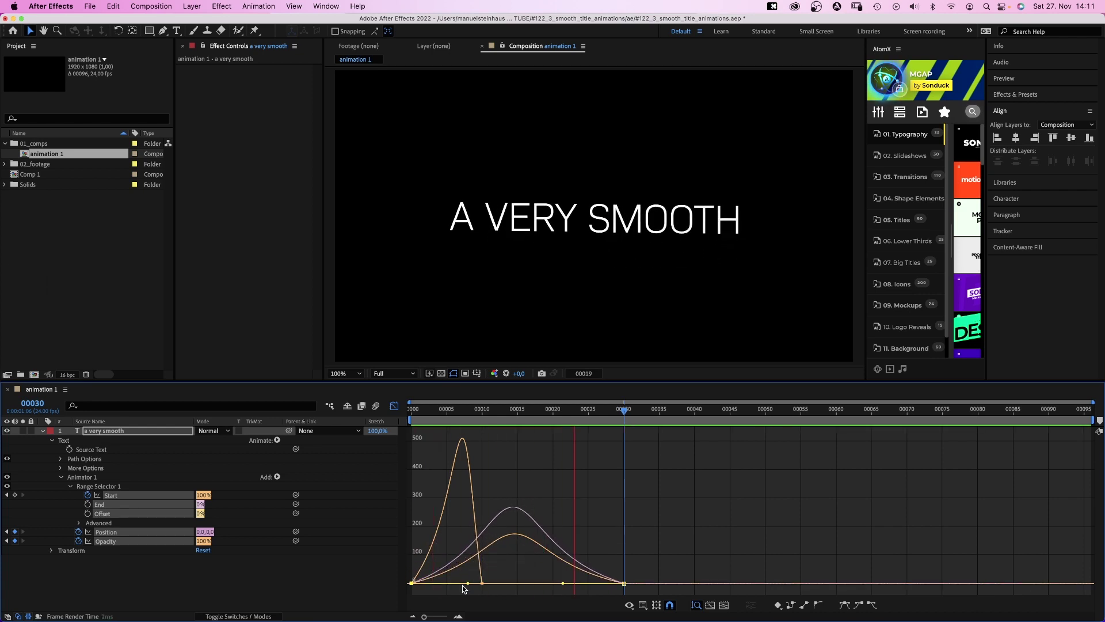
key("0")
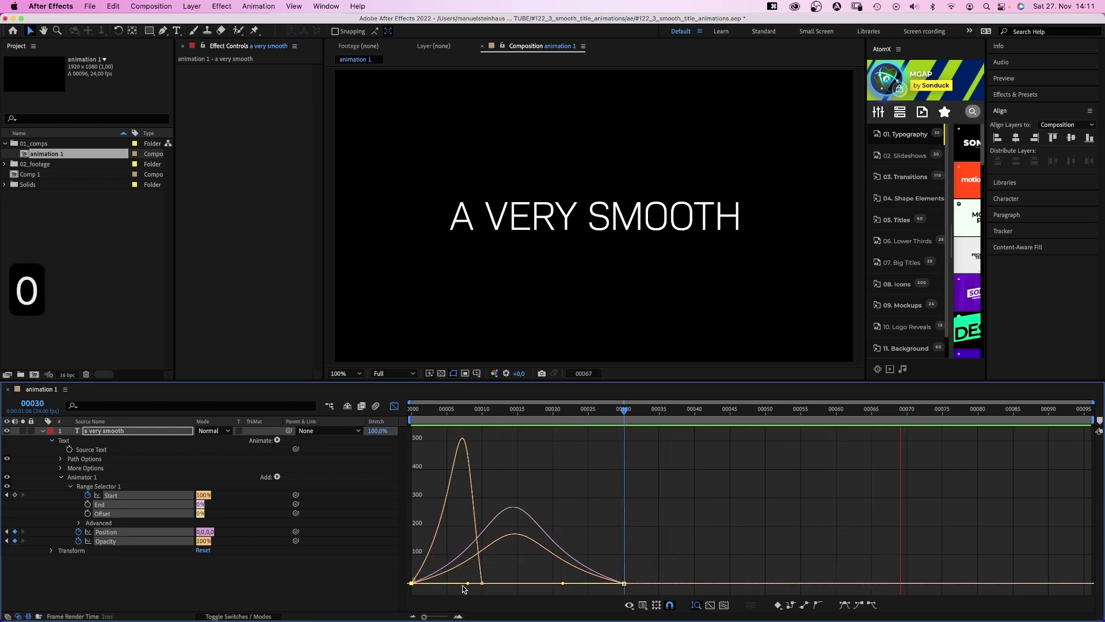
Shorten the end influence, lengthen the start influence, preview, and leave the Graph Editor.
left_click_drag(564, 584, 540, 584)
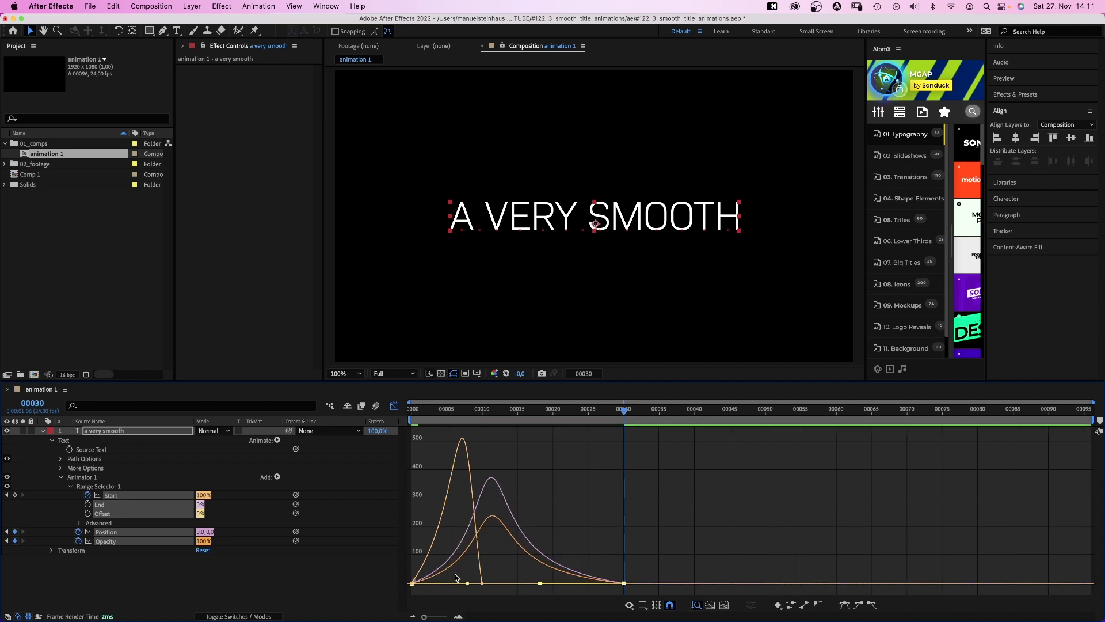
left_click_drag(469, 584, 458, 585)
key("0")
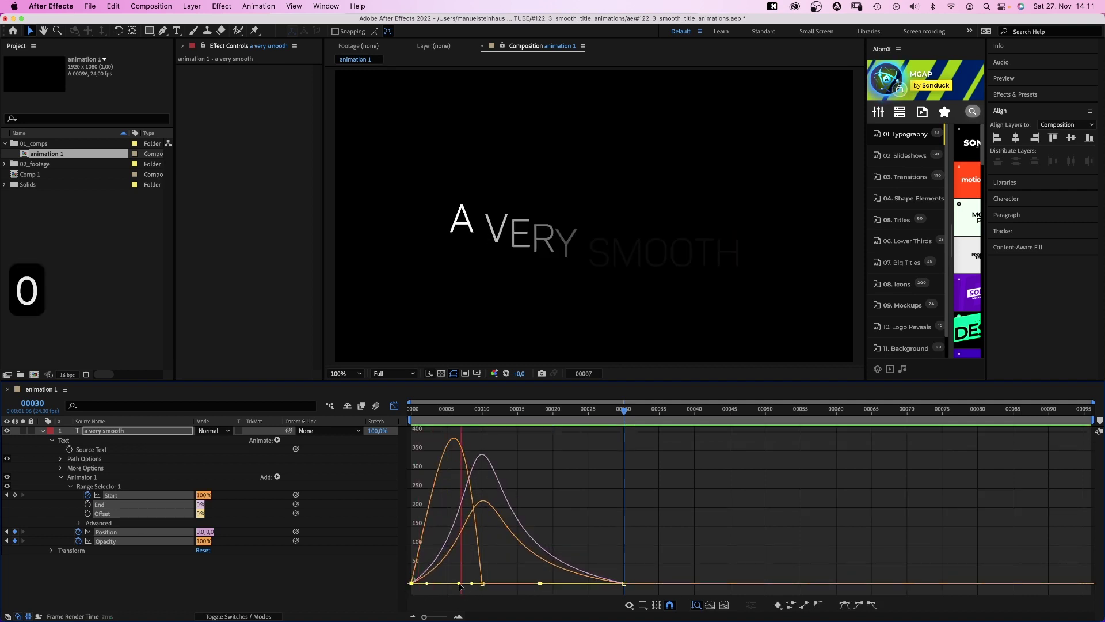
key("0")
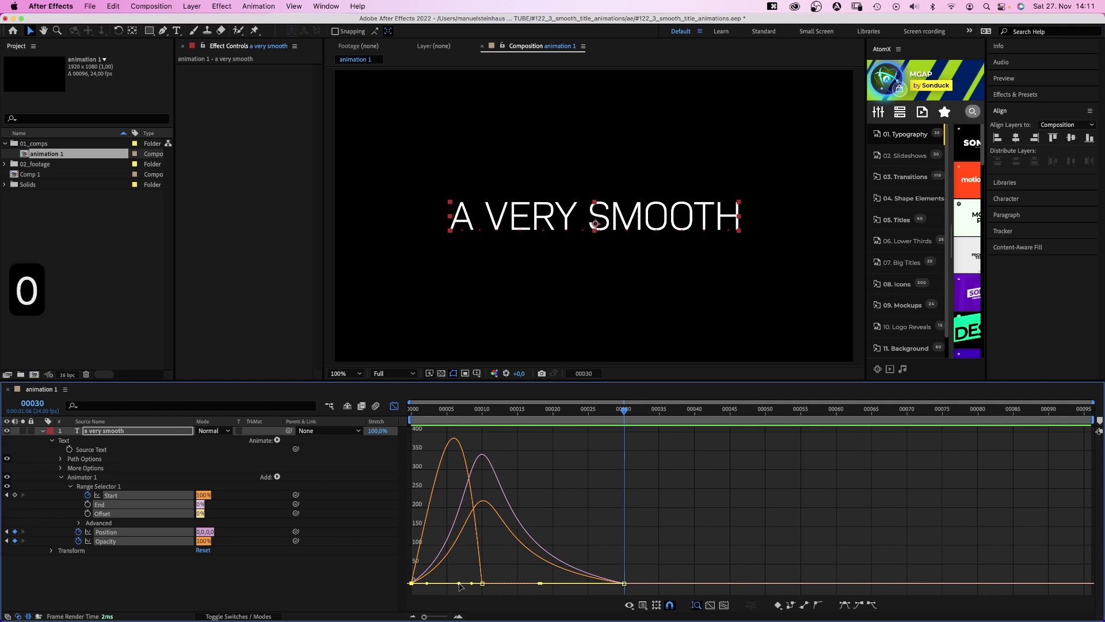
left_click(395, 406)
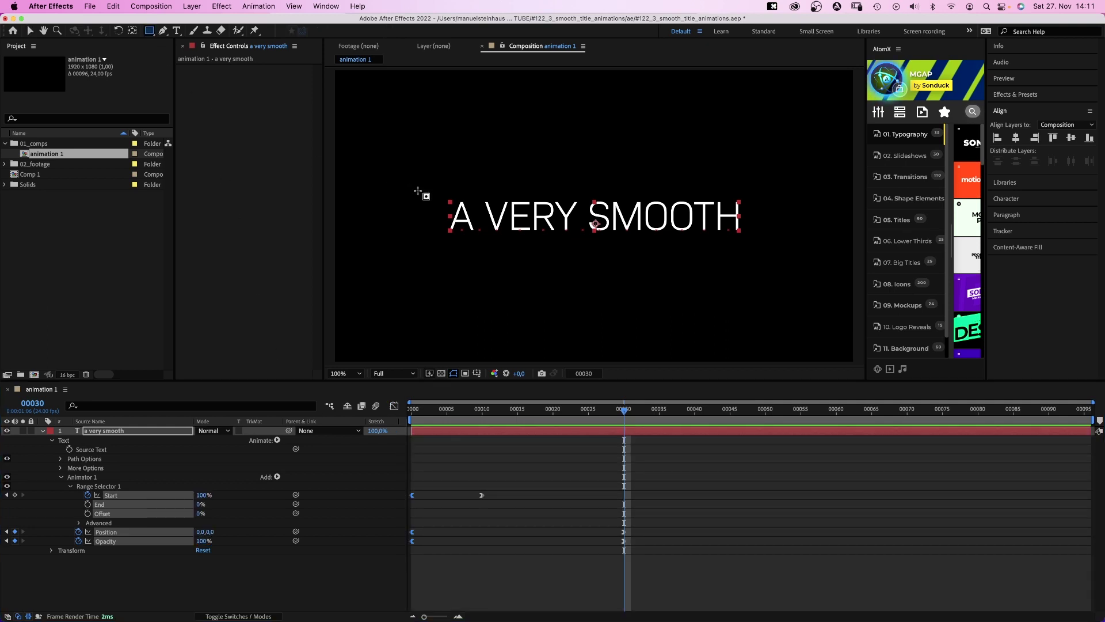
Draw a rectangle mask around the title text and preview it.
left_click_drag(412, 190, 791, 240)
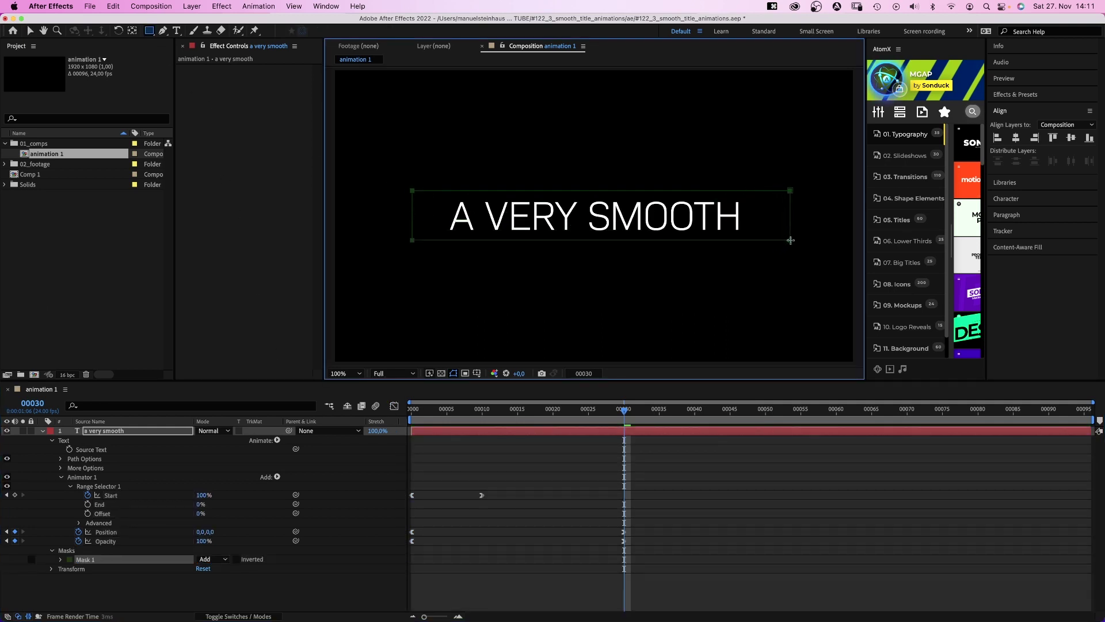
key("0")
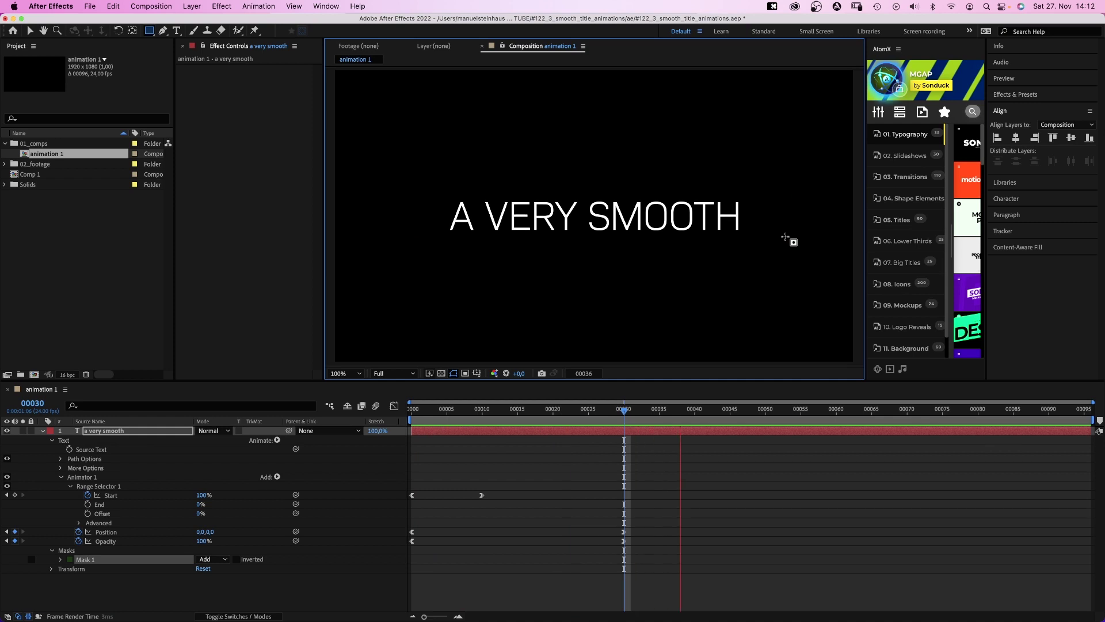
left_click(42, 429)
Duplicate the text layer as 'Title animation' and move it below A VERY SMOOTH.
key("ctrl+d")
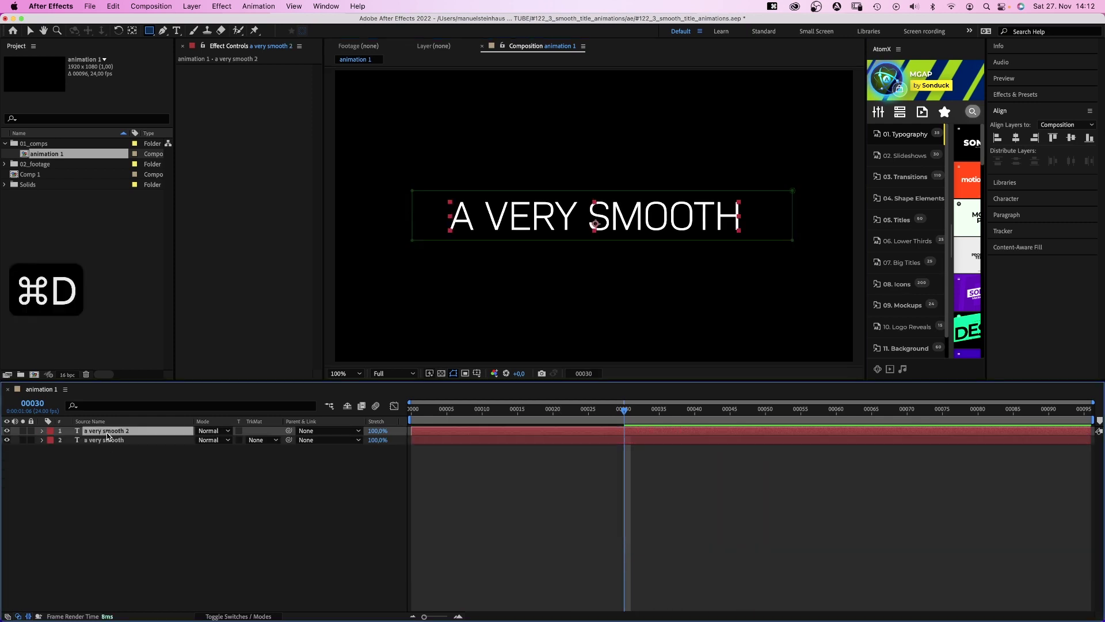
double_click(104, 431)
type("title ")
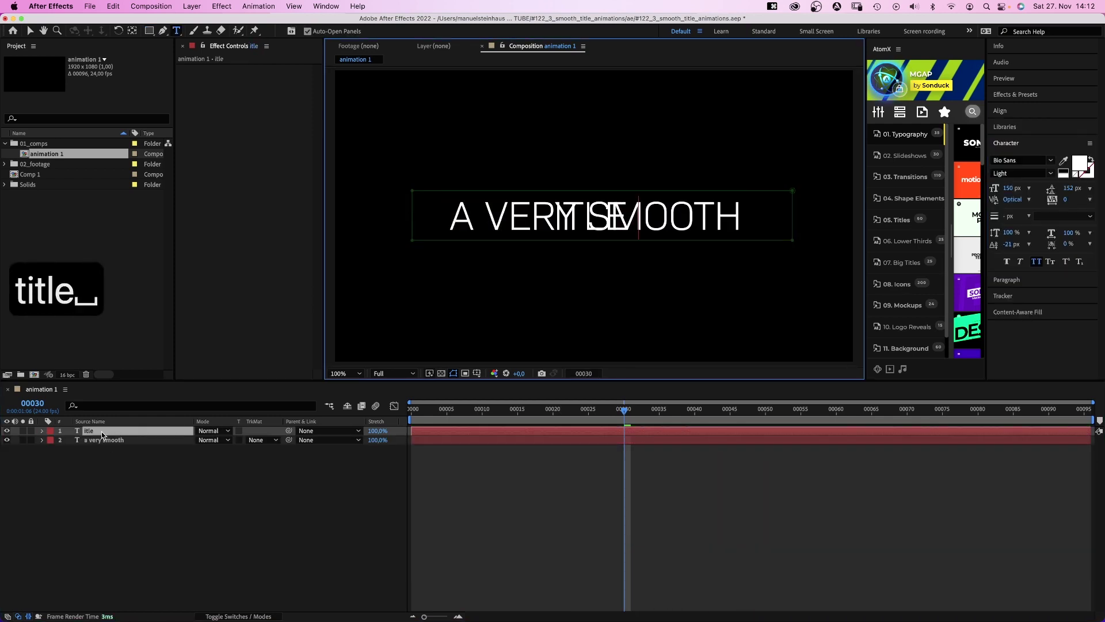
type("animation")
key("Escape")
left_click_drag(585, 225, 585, 266)
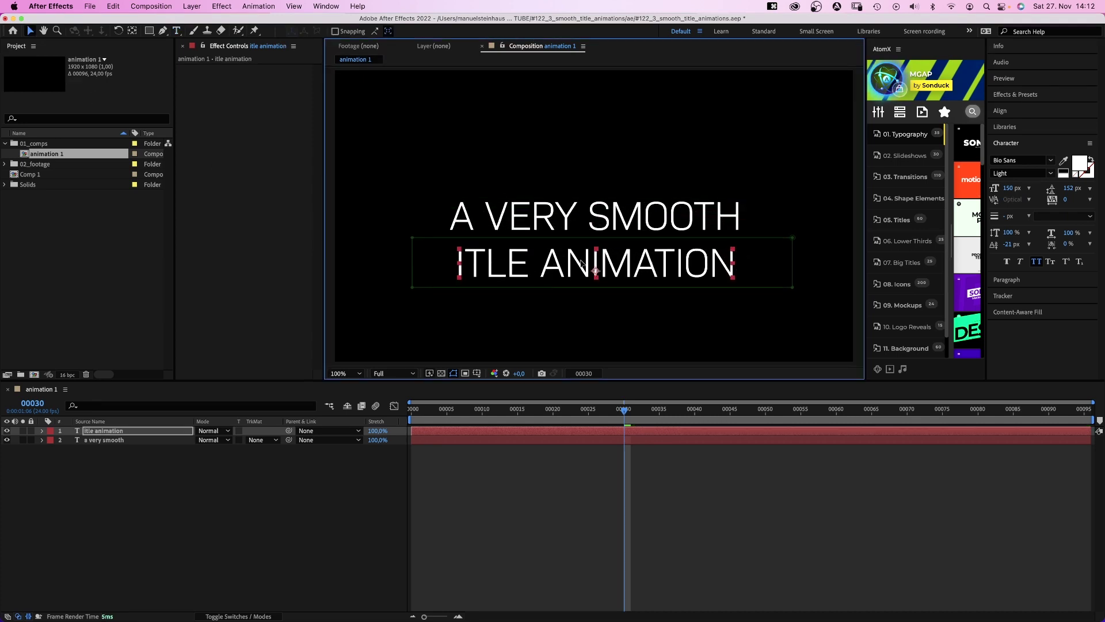
double_click(585, 266)
left_click(452, 260)
type("T")
key("Escape")
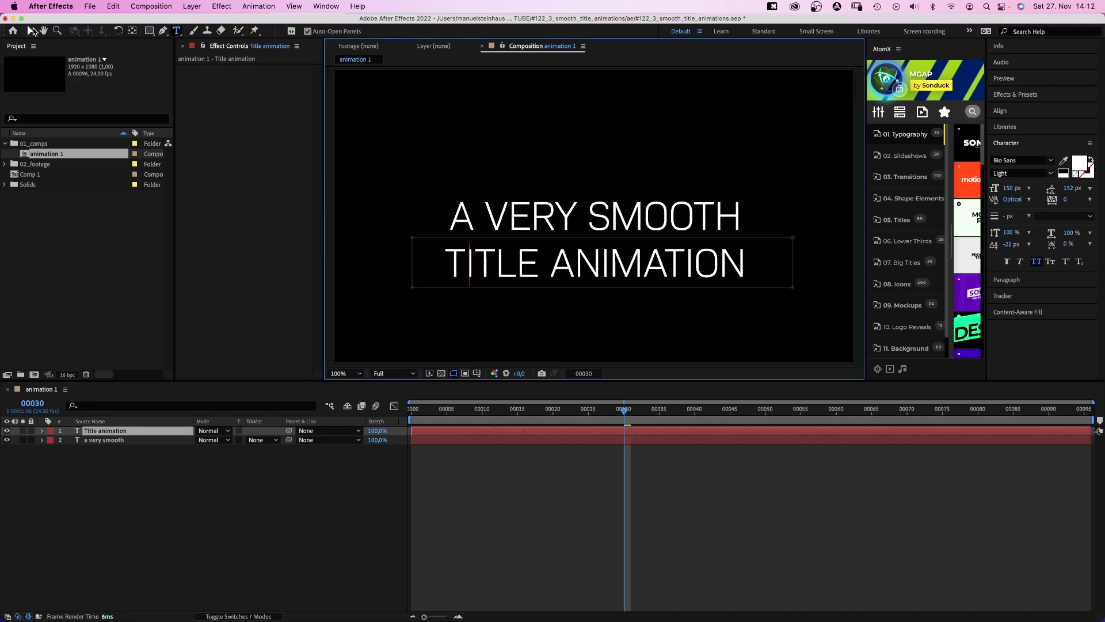
Make TITLE ANIMATION Bold and preview both animated lines.
left_click(1051, 174)
left_click(1013, 264)
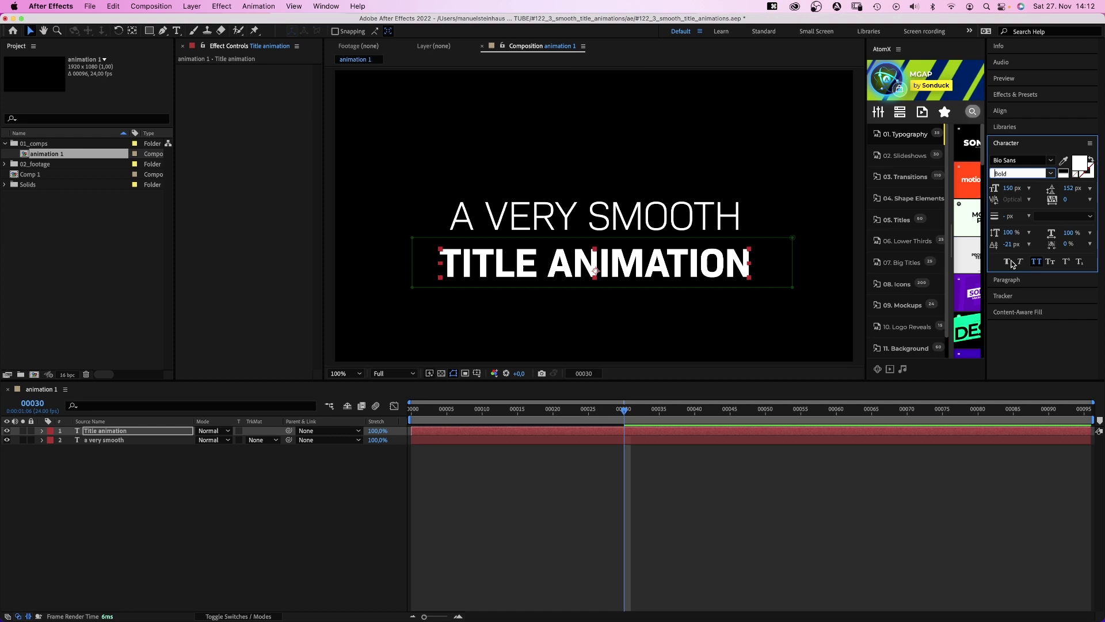
left_click(276, 508)
key("0")
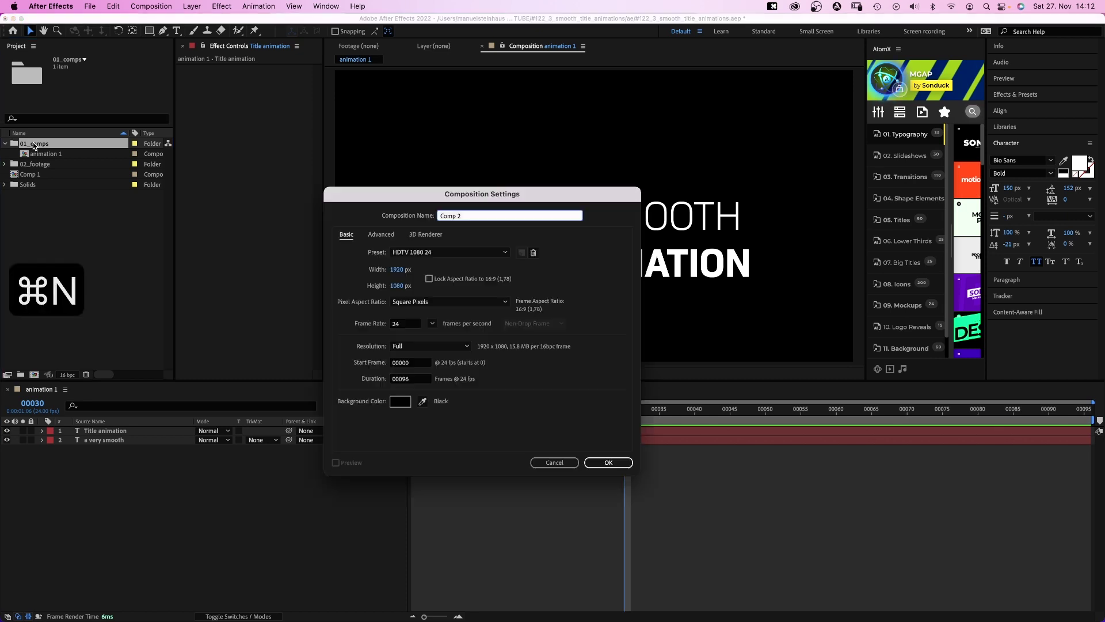
type("animation 2")
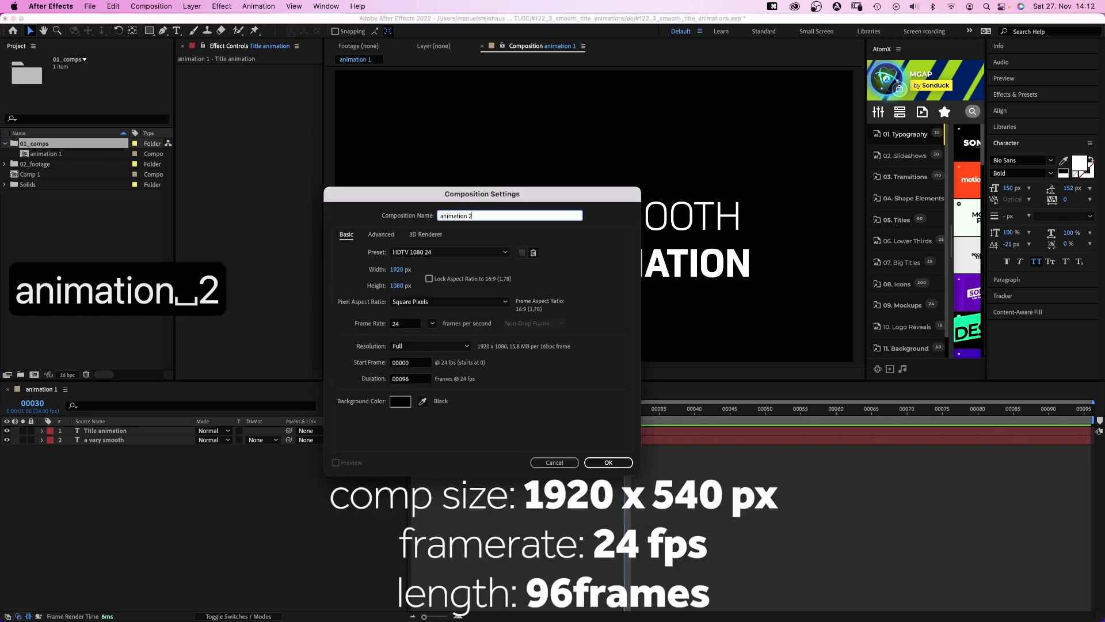
Create the animation 2 comp with an OPPOSITE text layer near the centre.
key("Return")
left_click(430, 220)
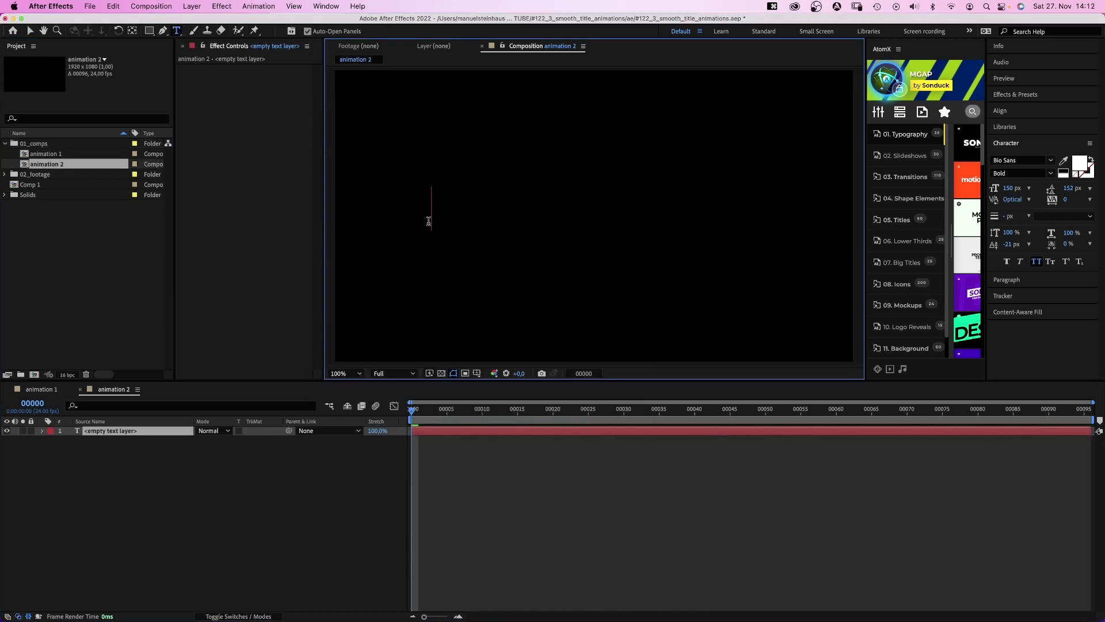
type("opposite")
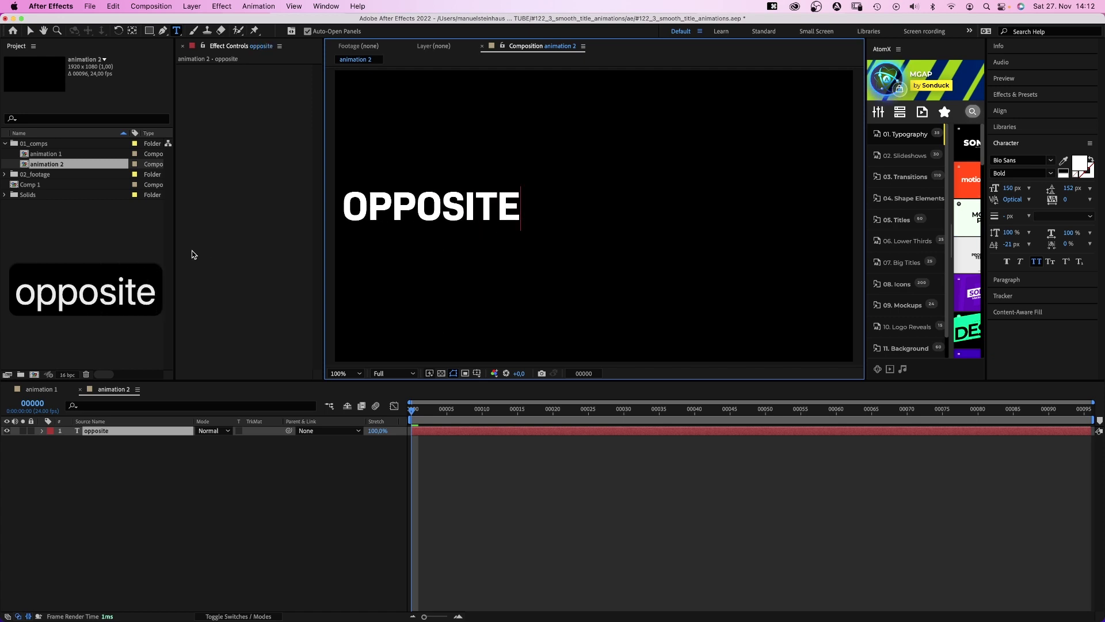
left_click(30, 31)
left_click_drag(467, 209, 557, 213)
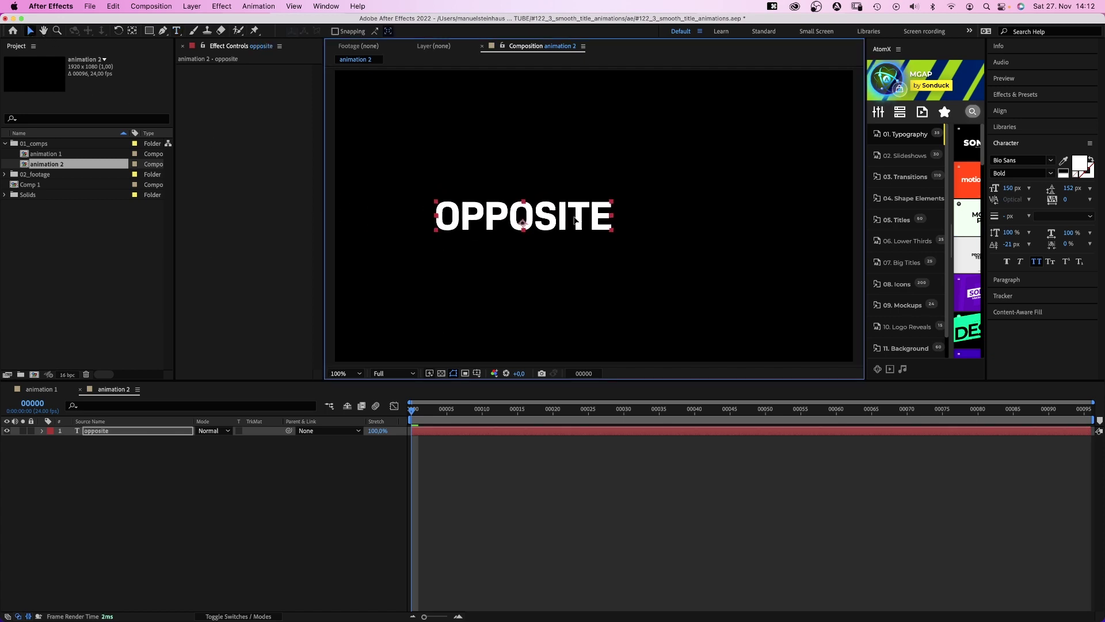
Duplicate OPPOSITE into a DIRECTIONS layer placed to its right.
left_click(99, 432)
key("super+d")
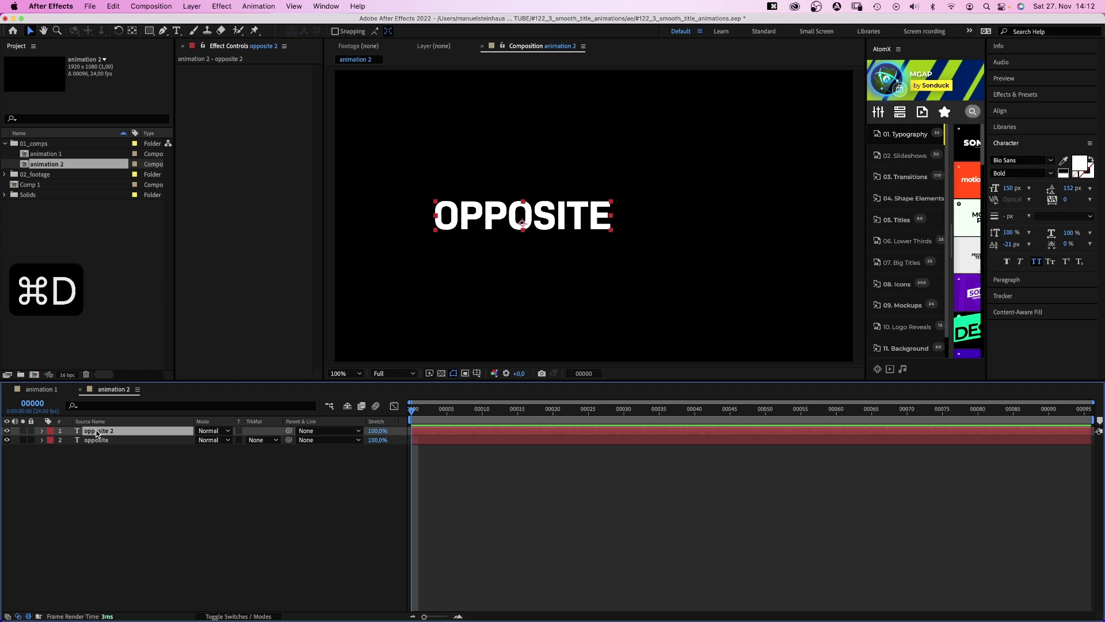
double_click(97, 433)
type("direction")
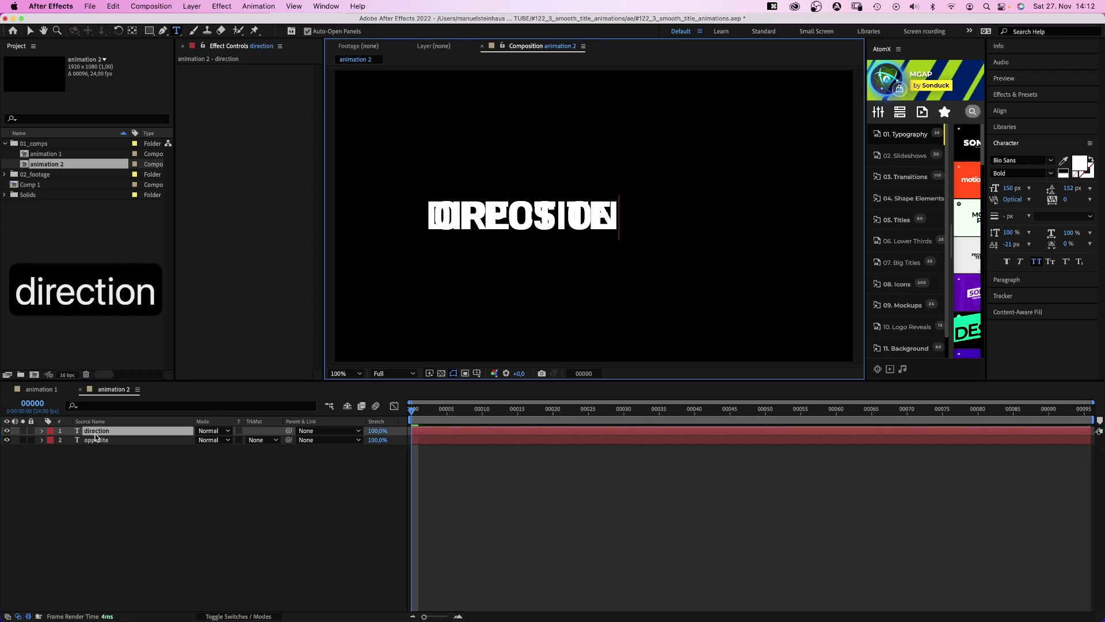
type("s")
key("Escape")
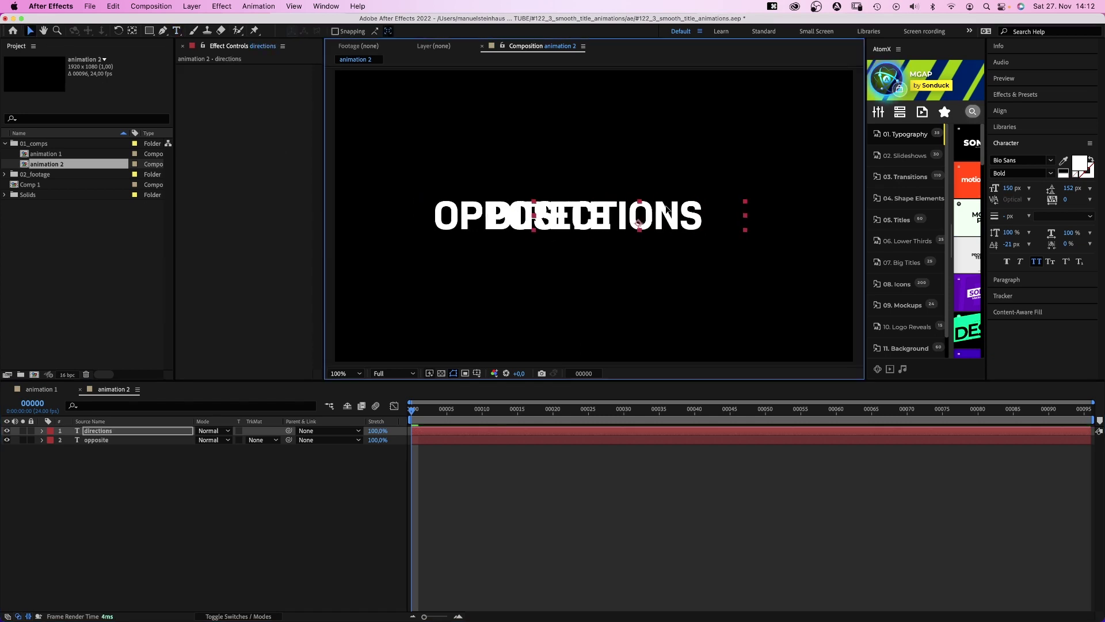
left_click_drag(668, 207, 749, 215)
Set DIRECTIONS to Light weight and nudge both words left to recentre them.
left_click(1051, 176)
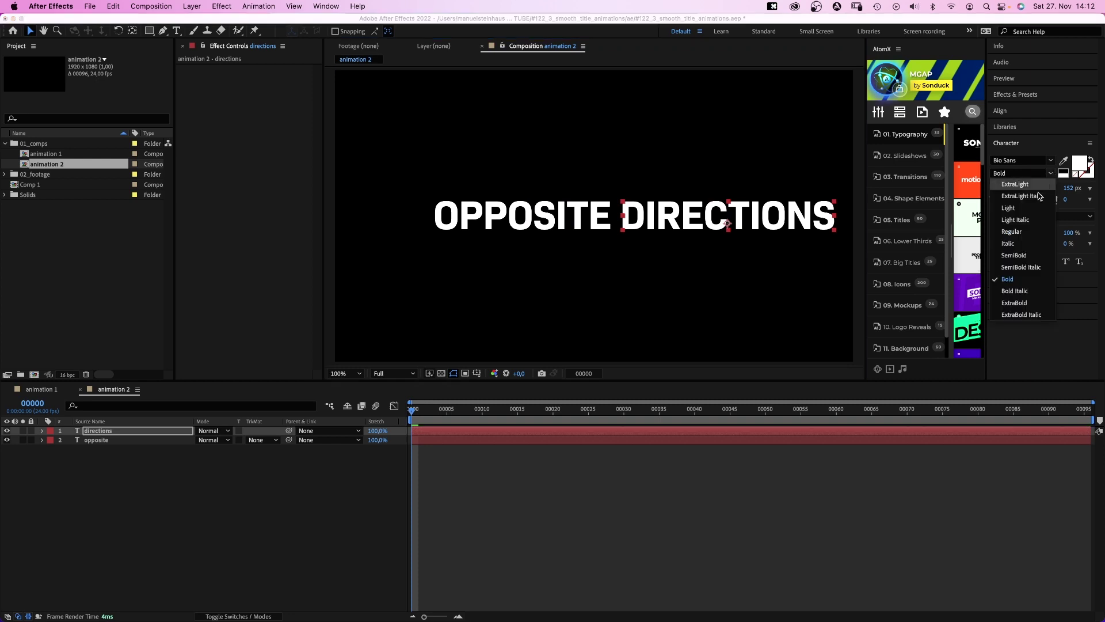
left_click(1015, 211)
left_click(569, 222, "shift")
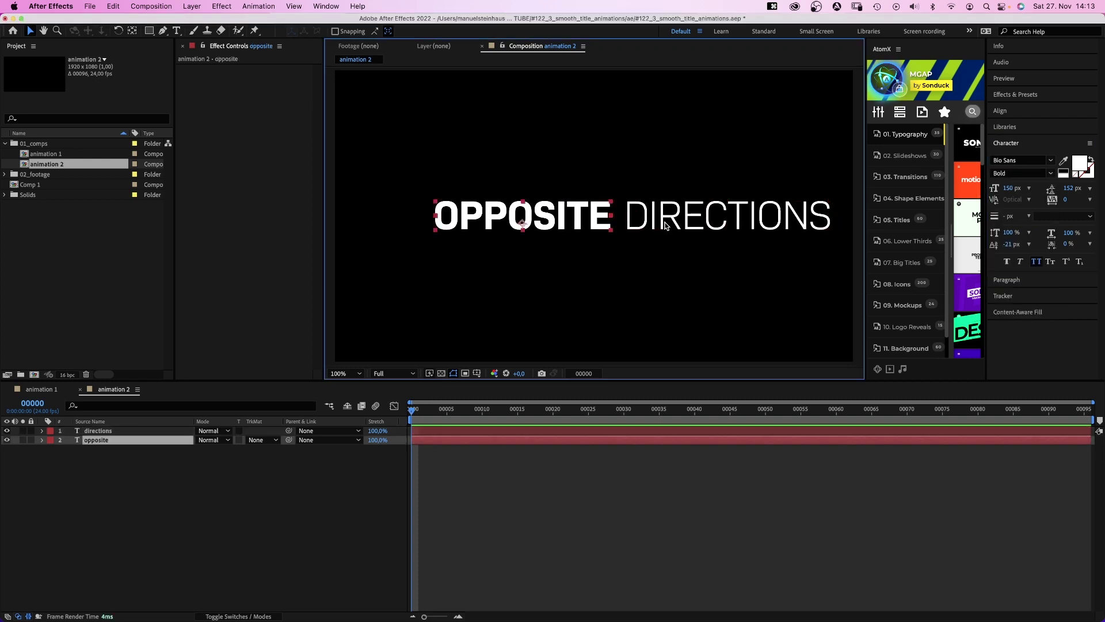
key("shift+Left")
key("shift+Left")
key("shift+Left")
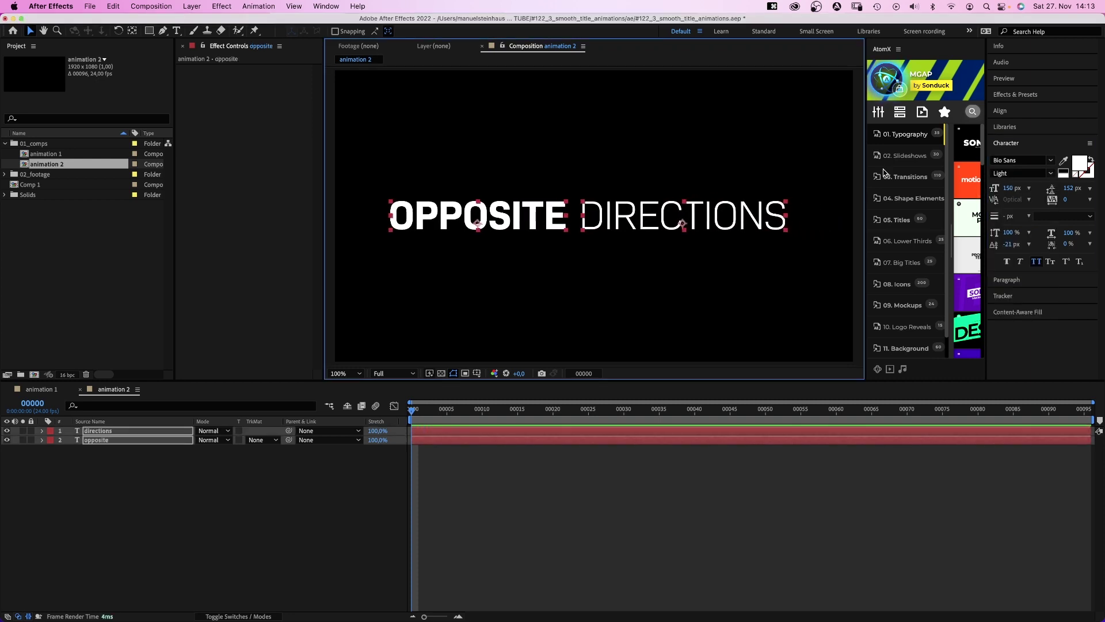
left_click(1003, 111)
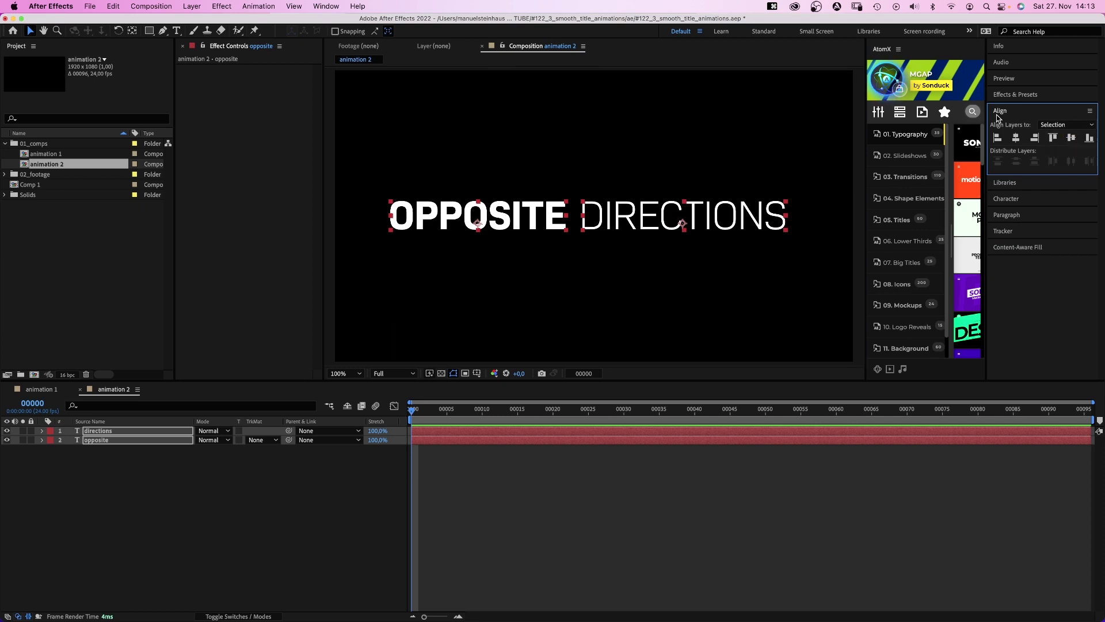
left_click(233, 482)
left_click(90, 431)
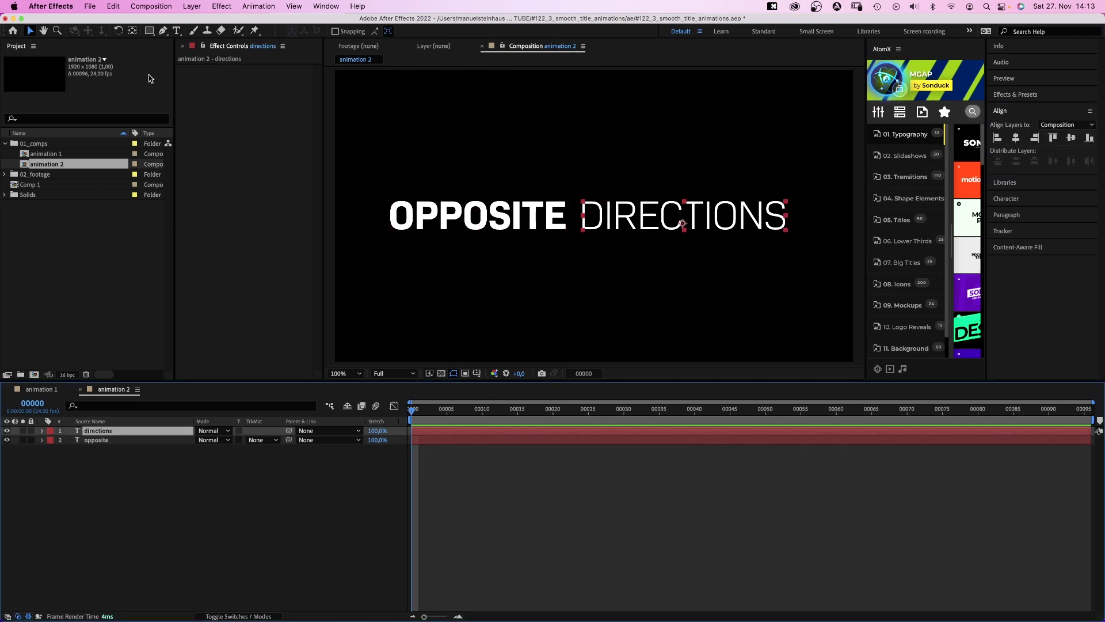
Draw rectangular masks around the words DIRECTIONS and OPPOSITE.
left_click(151, 32)
left_click_drag(573, 196, 812, 236)
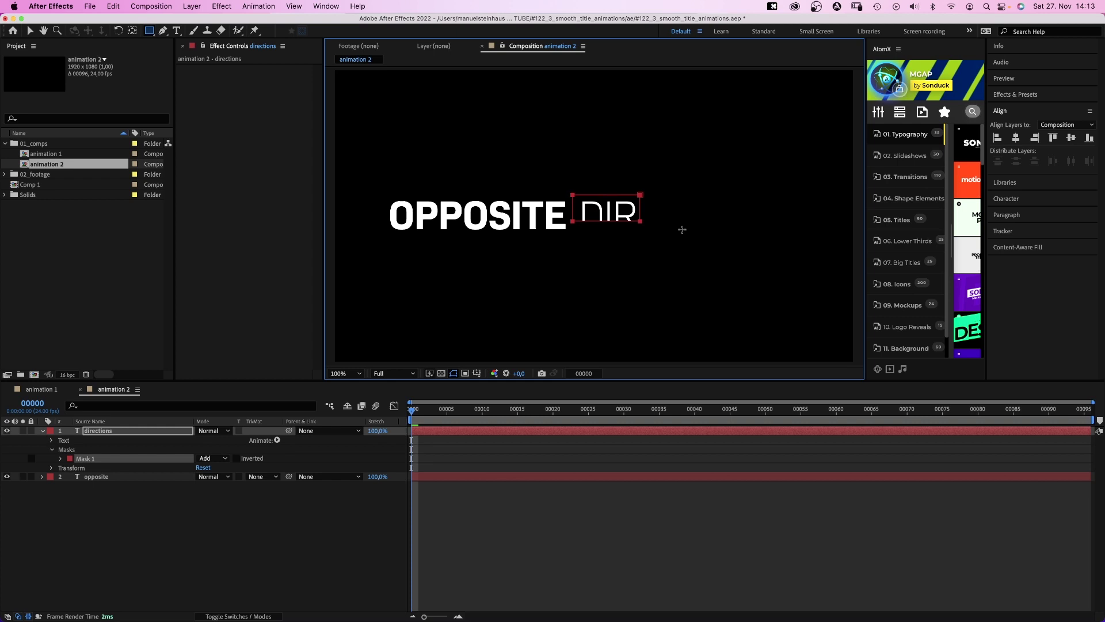
left_click(91, 478)
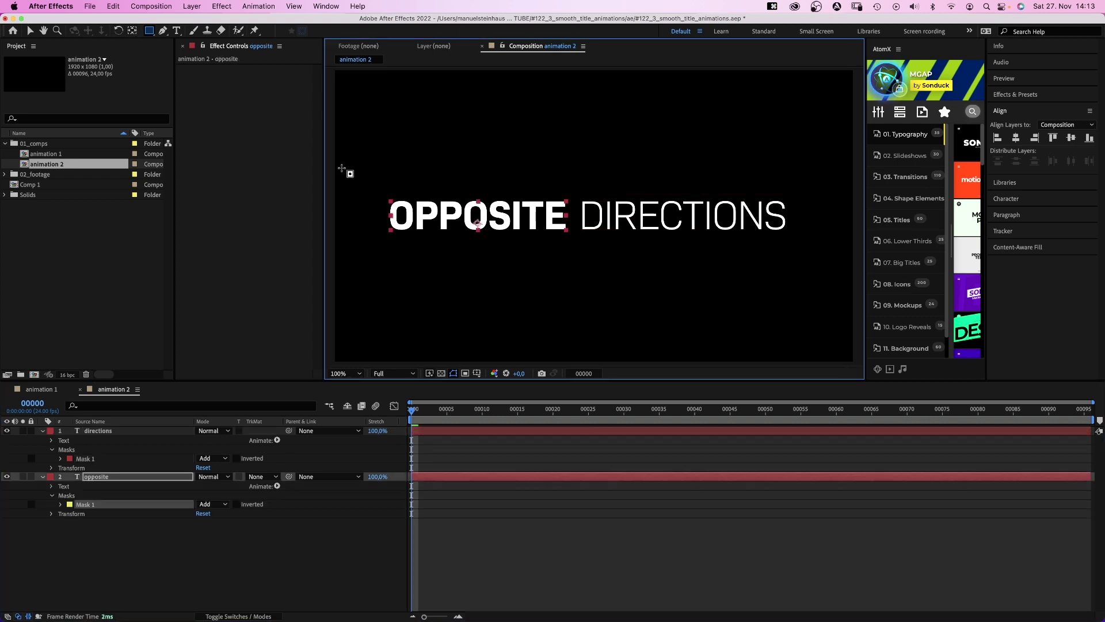
left_click_drag(341, 167, 575, 244)
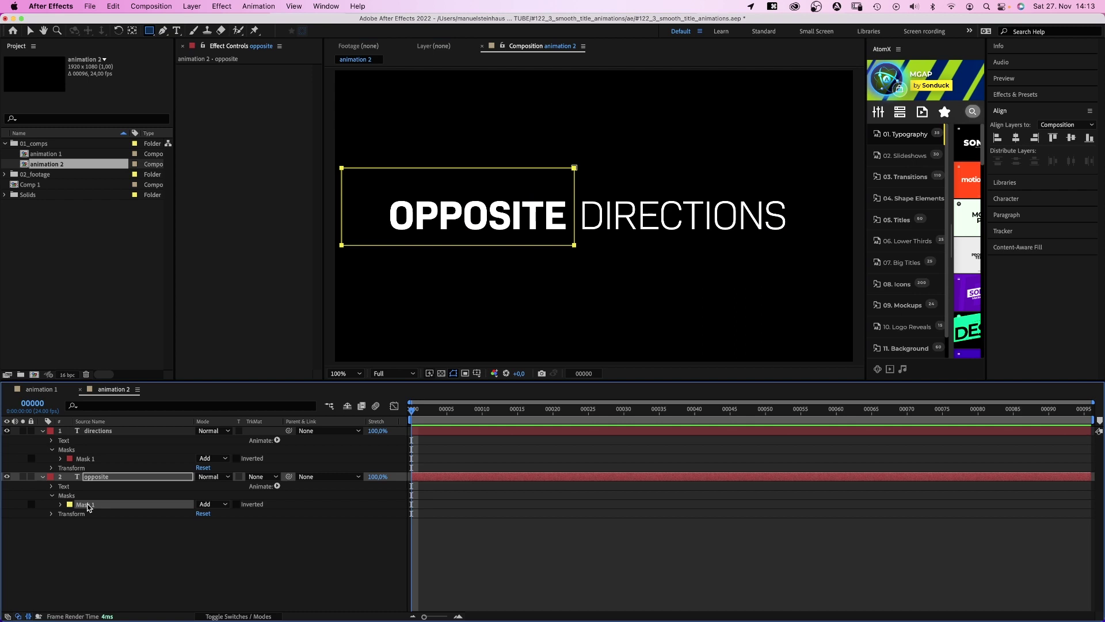
left_click(85, 458)
left_click(85, 503)
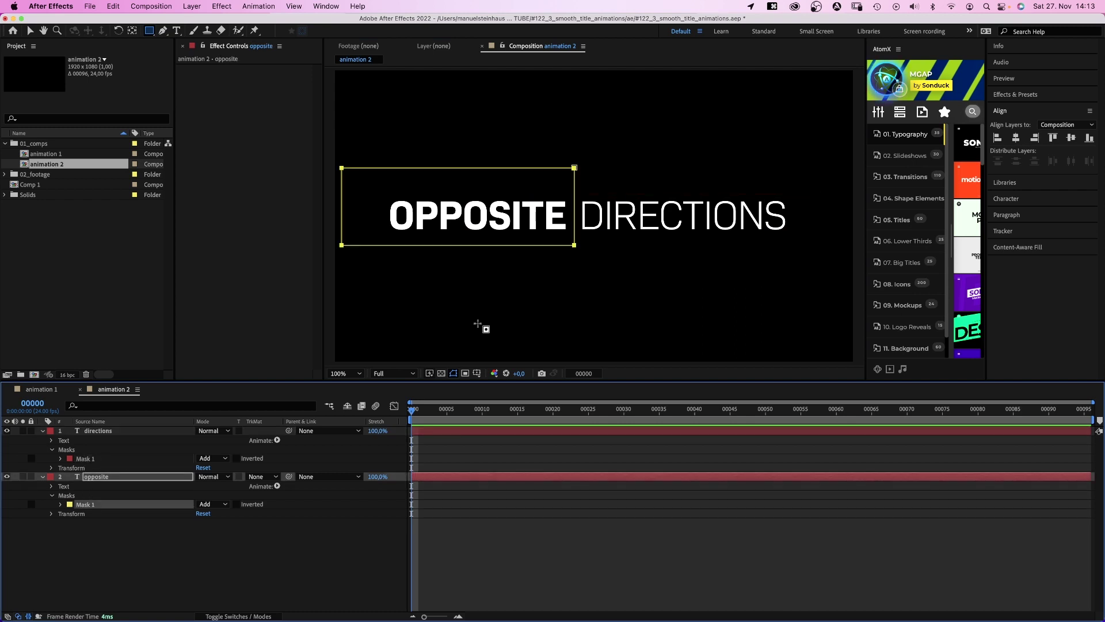
key("v")
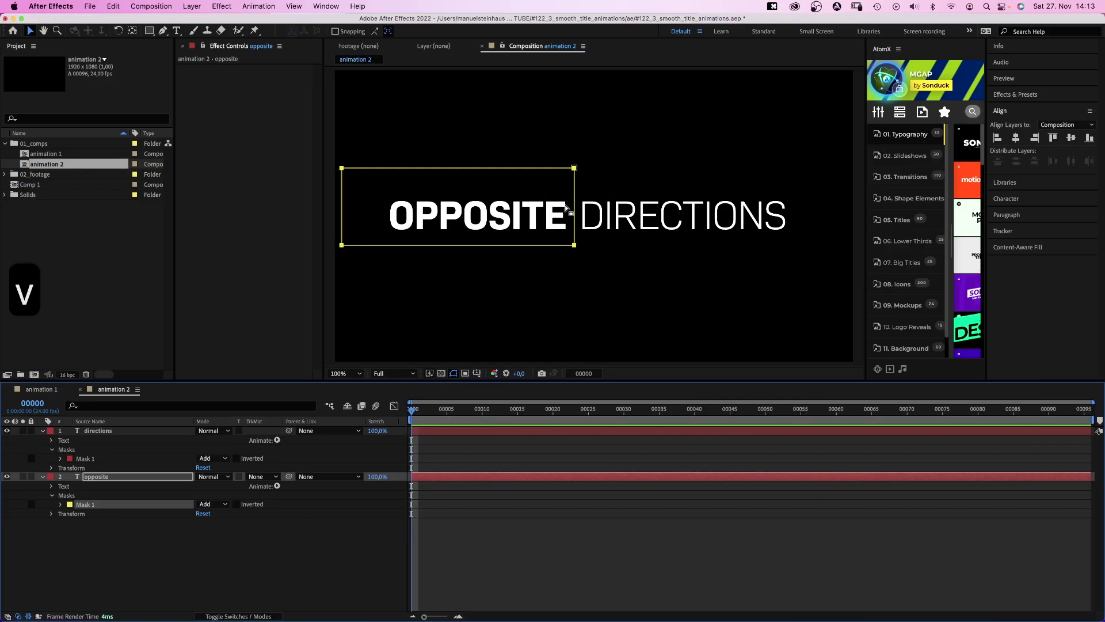
Give OPPOSITE a Position animator offset 700 and keyframe its range selector End.
left_click(89, 480)
left_click(276, 486)
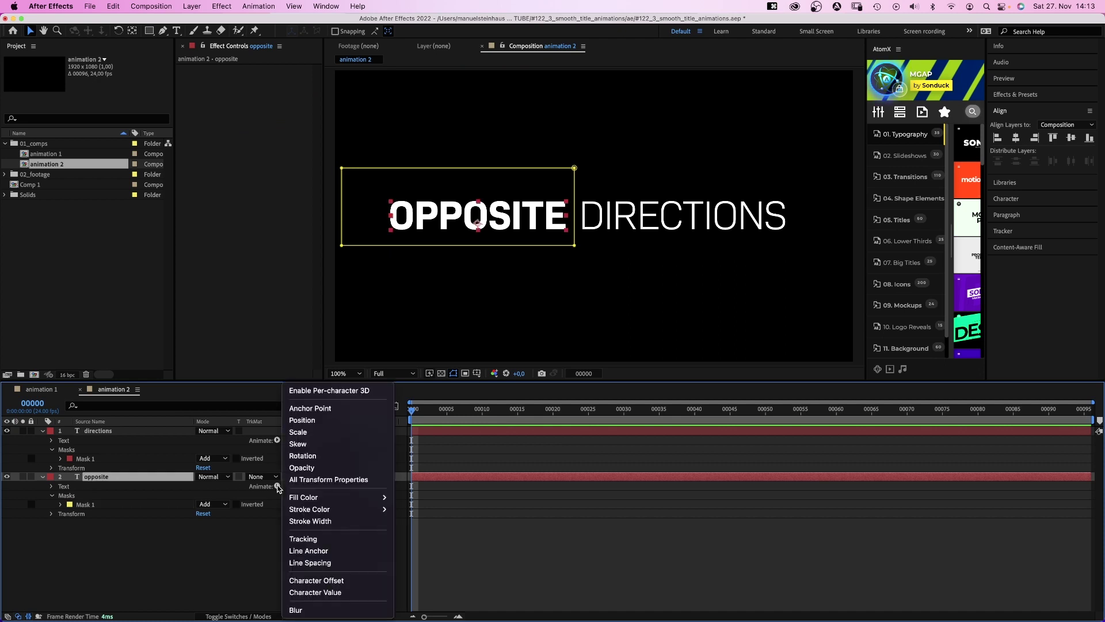
left_click(311, 421)
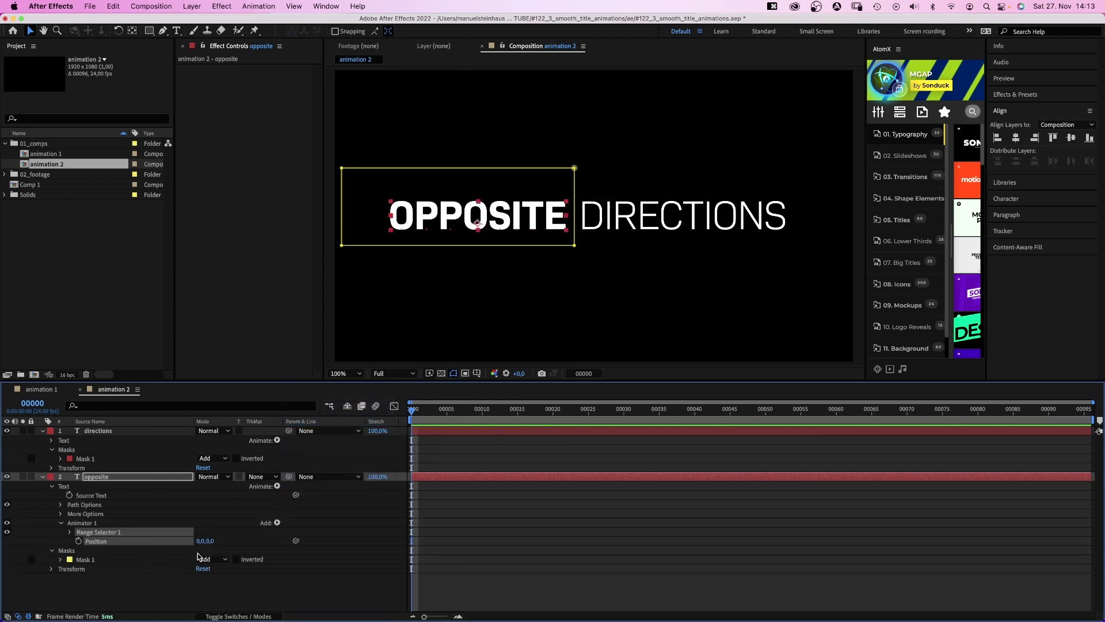
type("700")
key("Return")
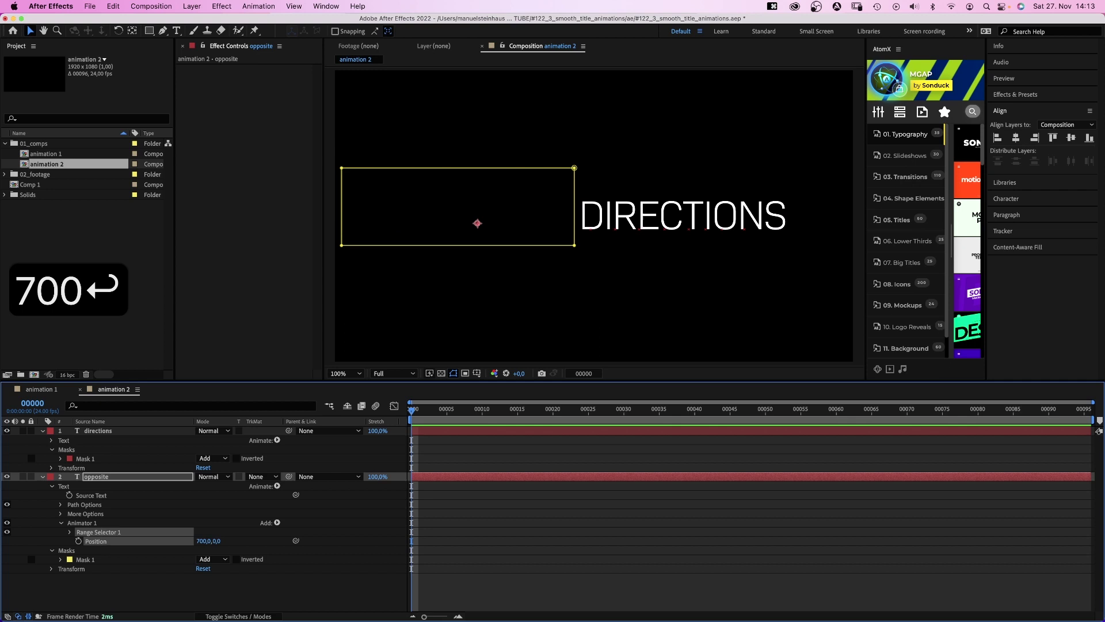
left_click(68, 533)
left_click(88, 550)
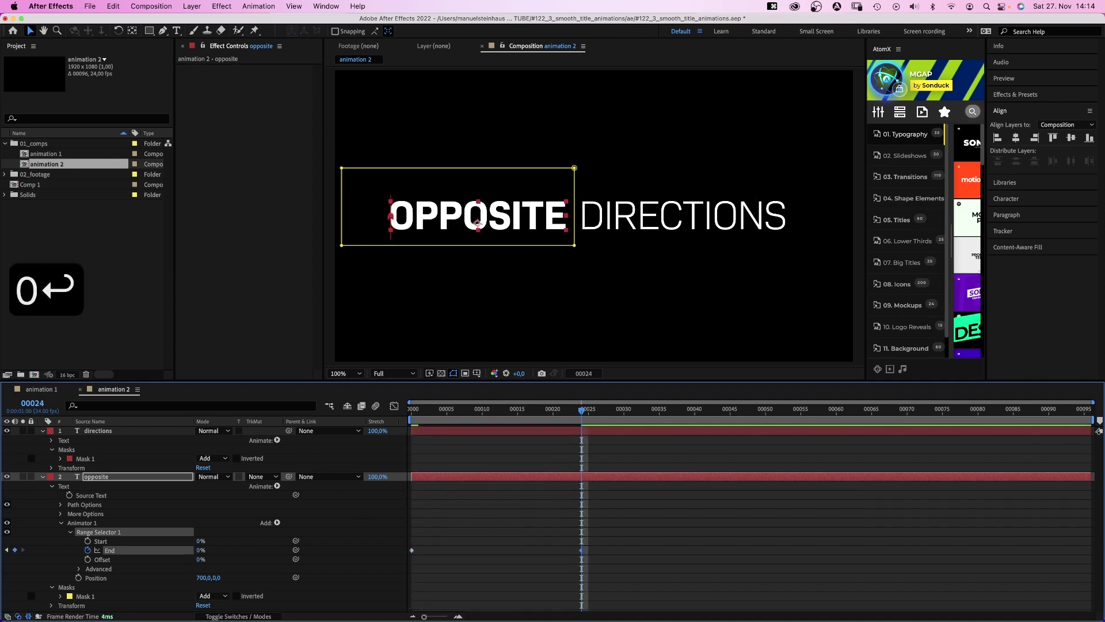
Set OPPOSITE's range selector Based On to Words and preview.
key("KP_0")
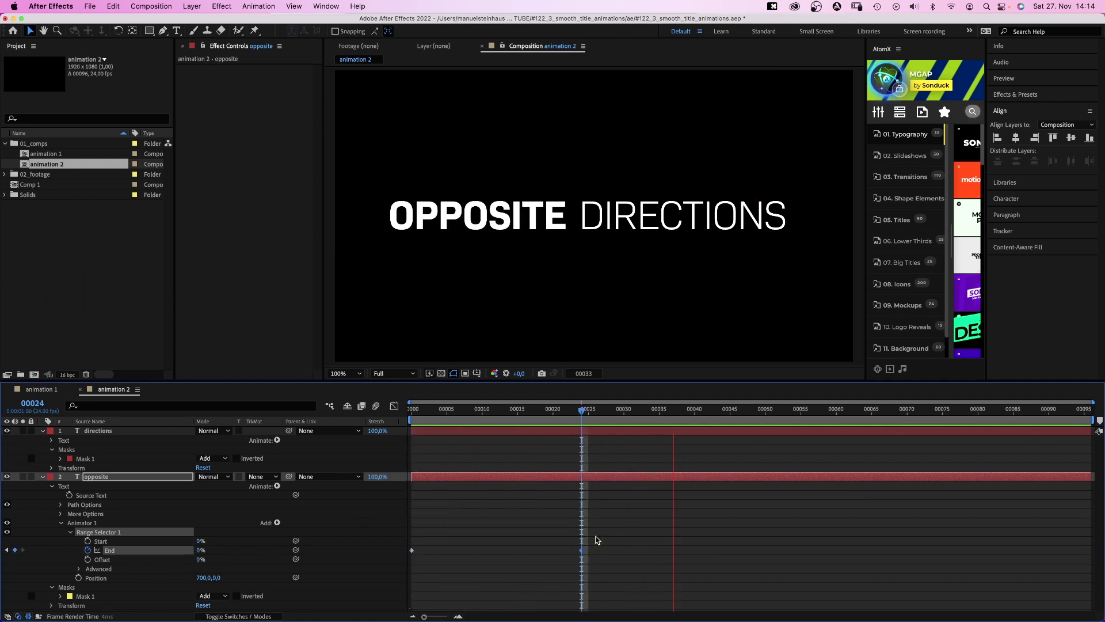
key("KP_0")
left_click(80, 569)
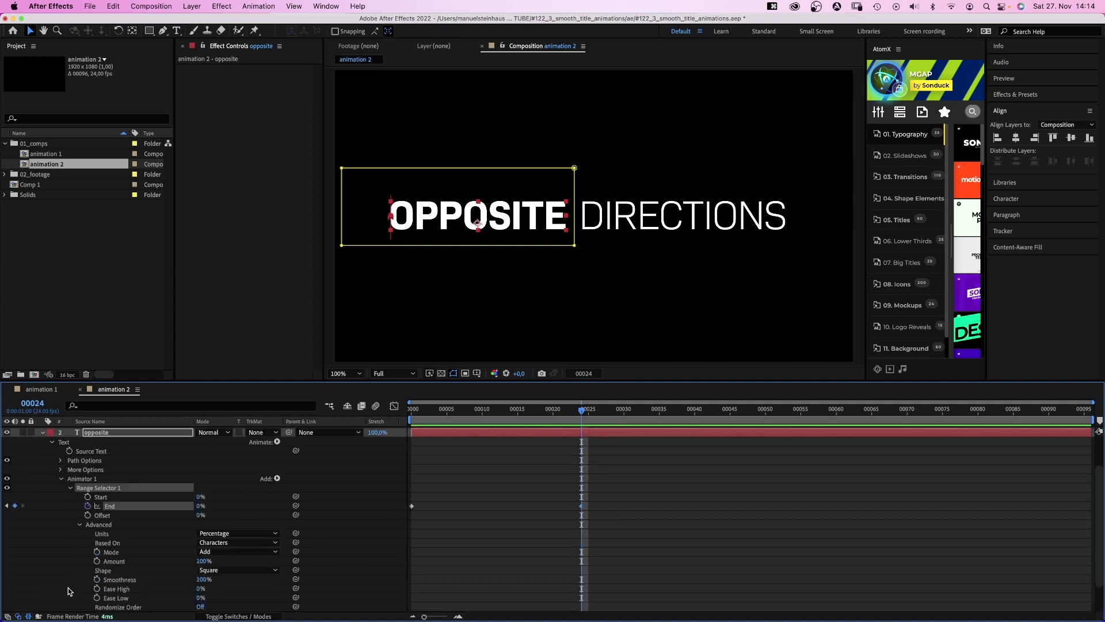
left_click(233, 542)
left_click(228, 575)
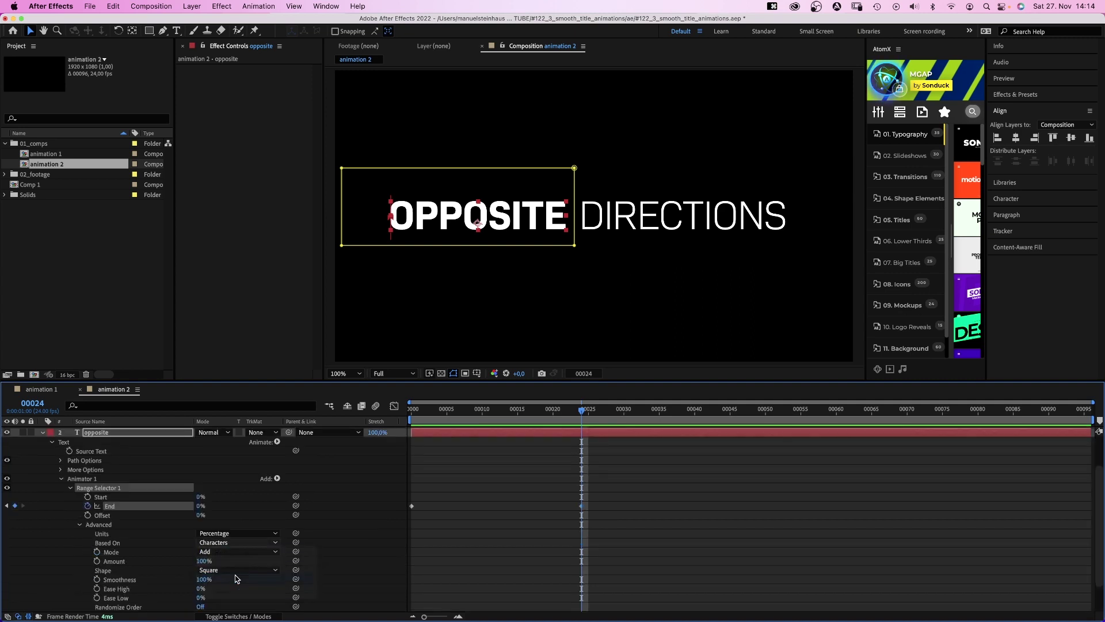
key("KP_0")
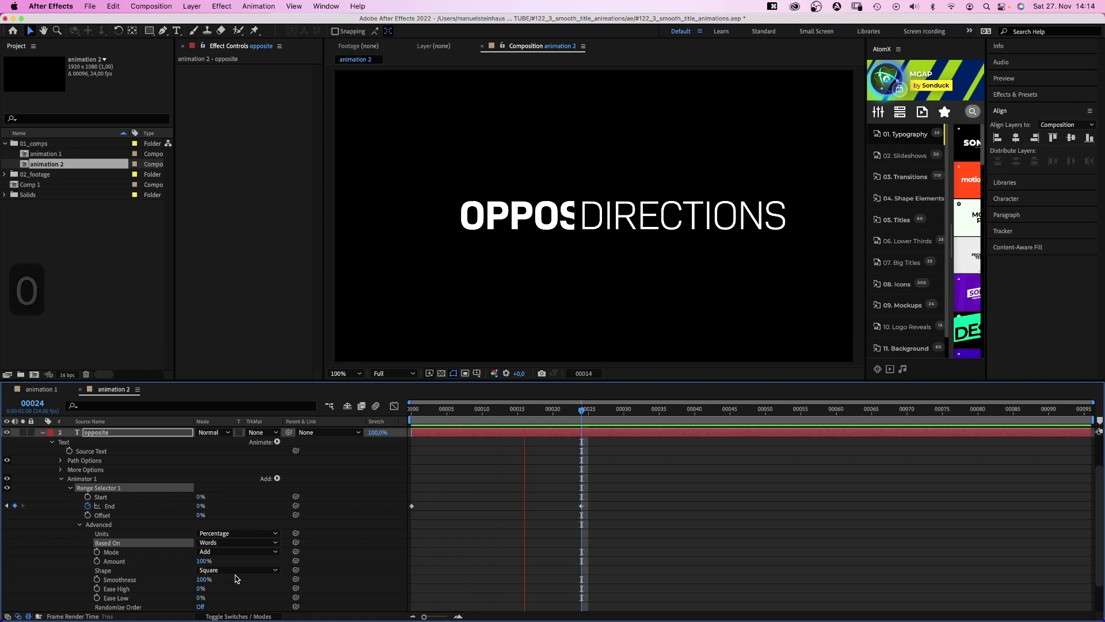
key("KP_0")
Ease both End keyframes strongly in the Graph Editor and preview.
left_click_drag(618, 492, 395, 507)
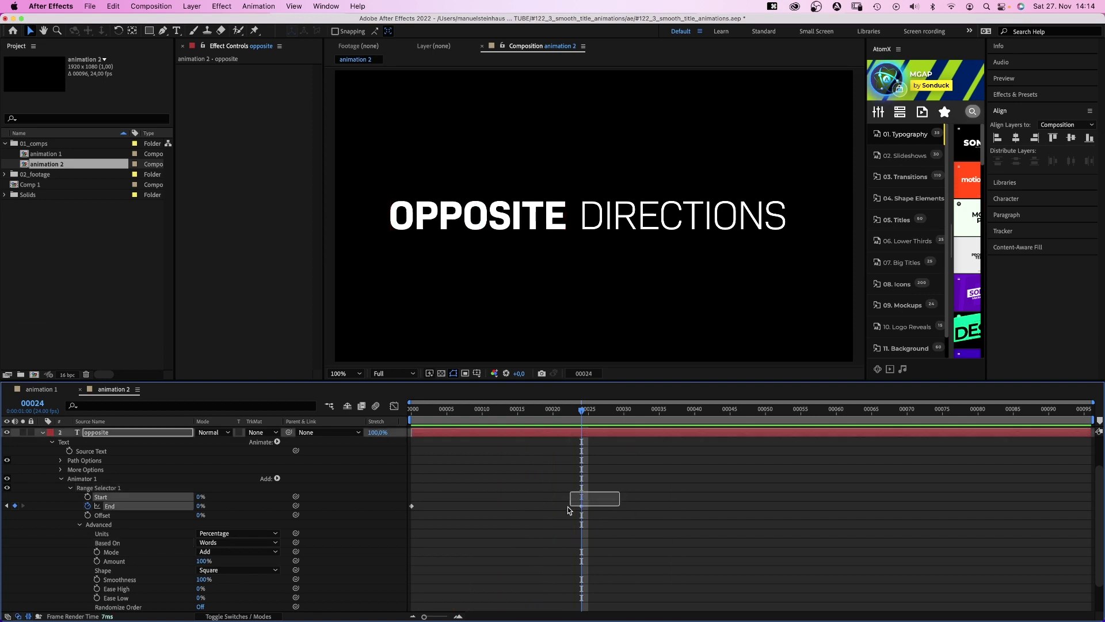
left_click(394, 406)
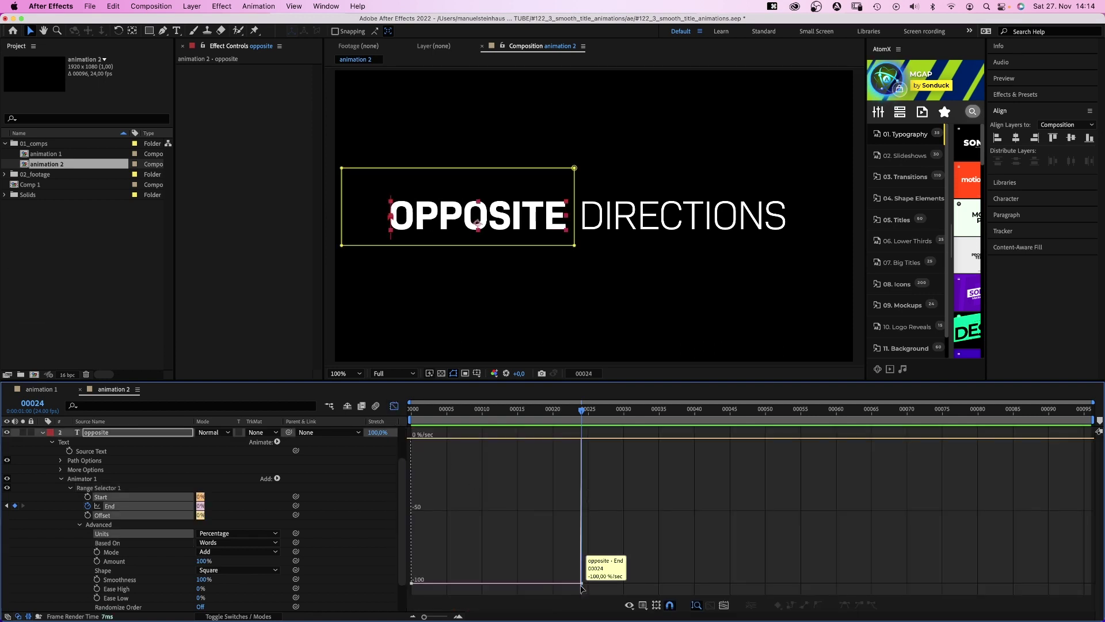
left_click_drag(567, 586, 405, 440)
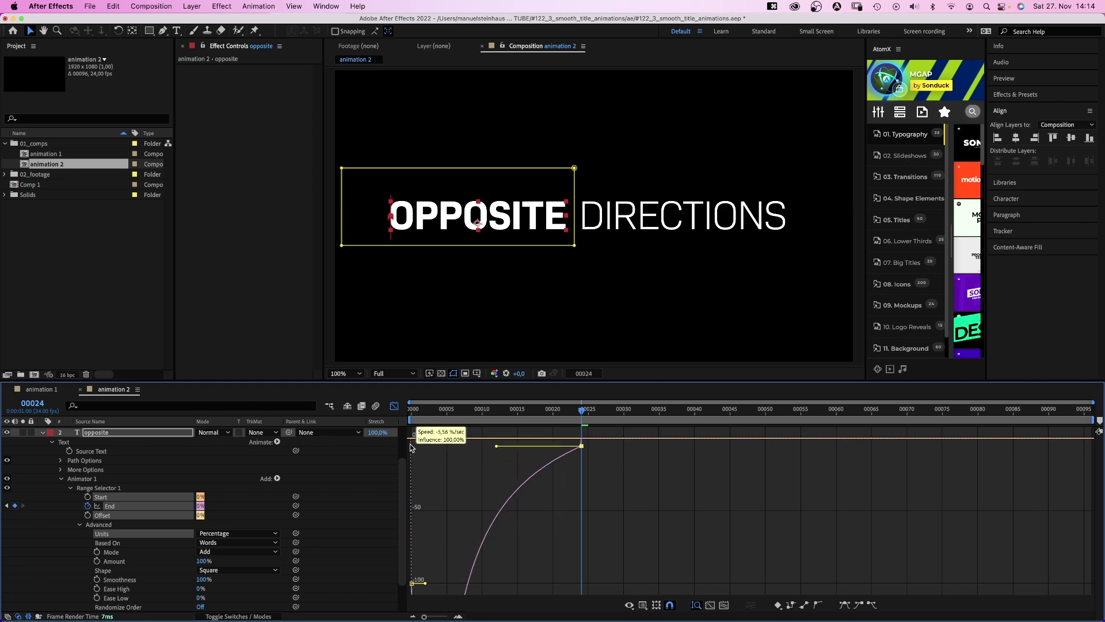
key("0")
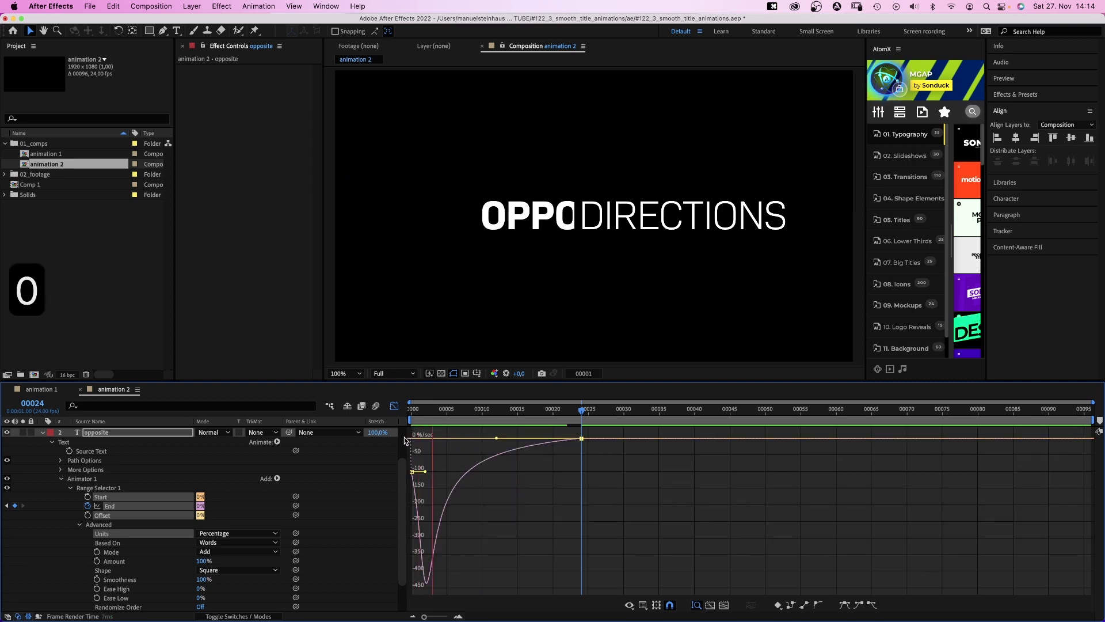
key("0")
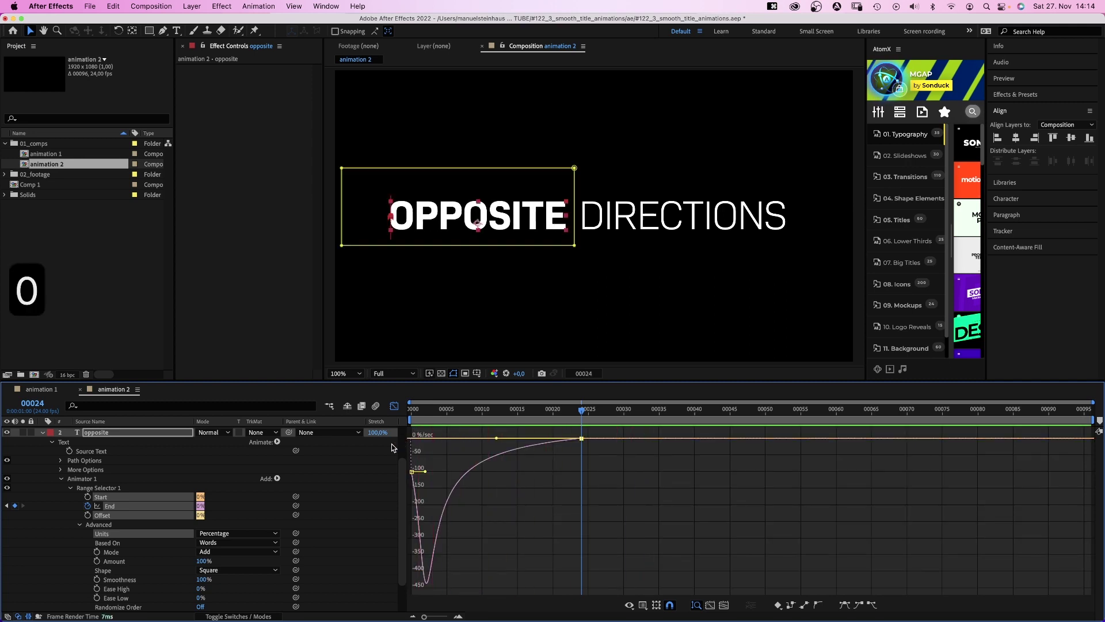
left_click(394, 406)
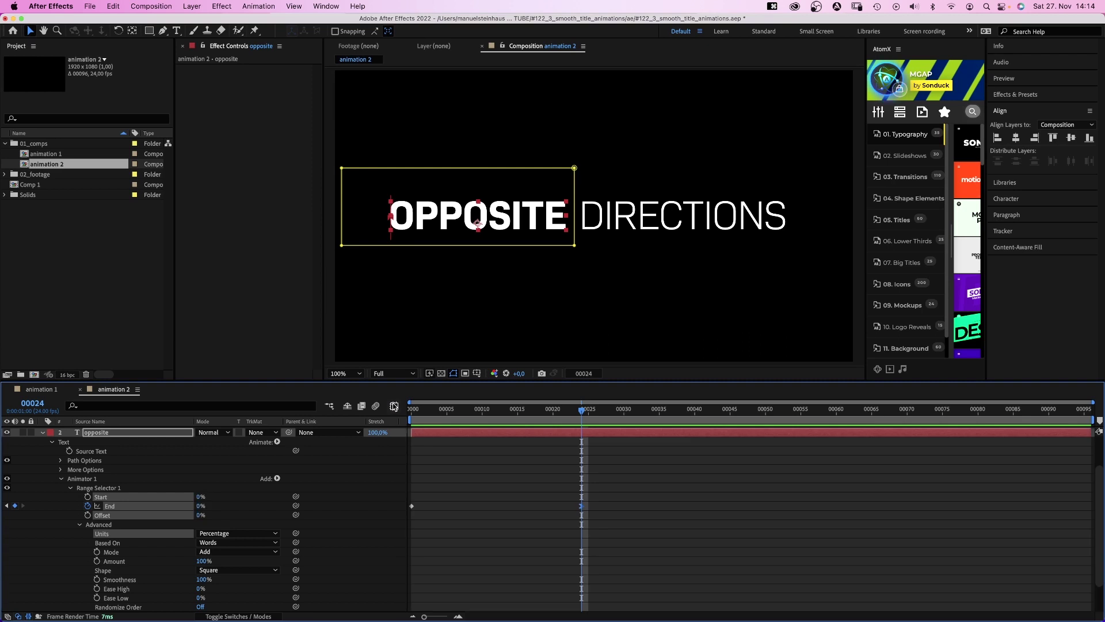
Add Opacity at 0% to OPPOSITE's Animator 1.
left_click(72, 489)
left_click(85, 524)
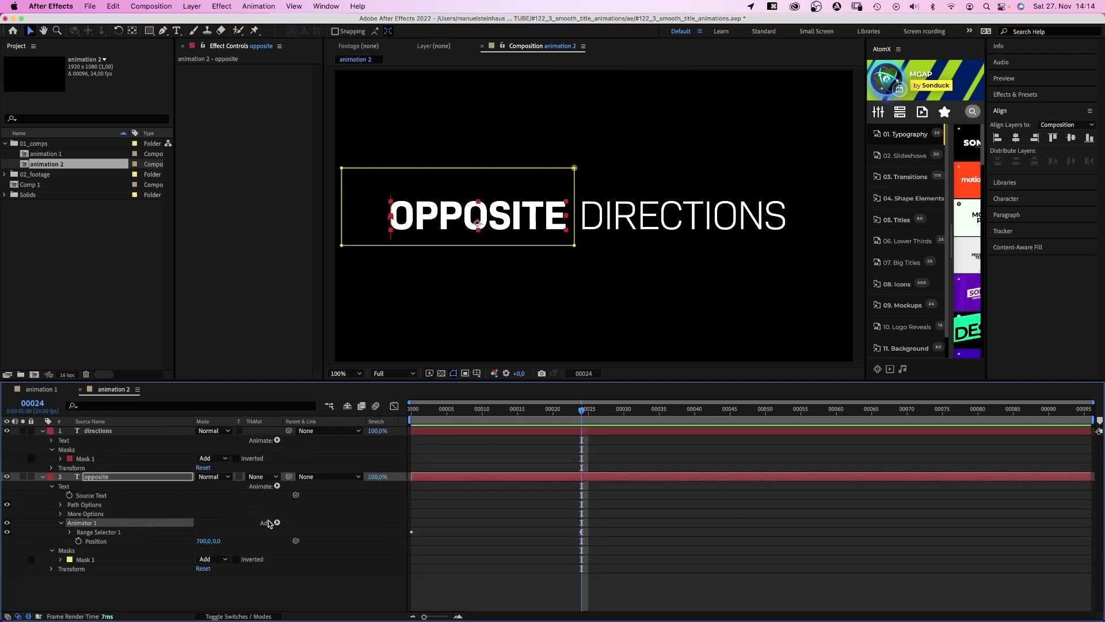
left_click(278, 524)
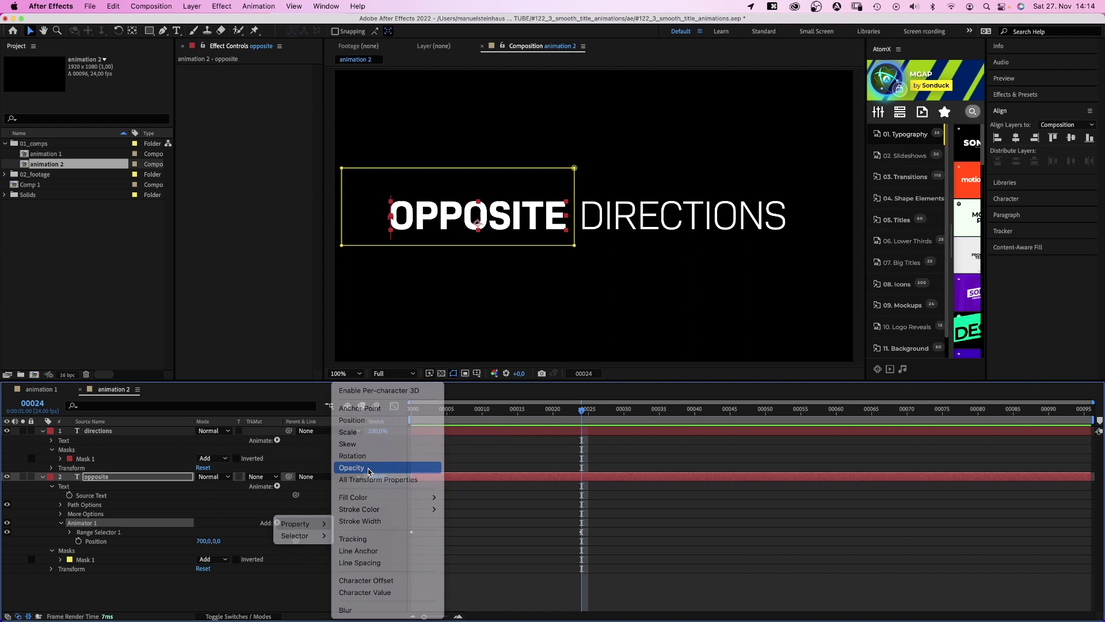
left_click(350, 470)
left_click_drag(201, 550, 153, 551)
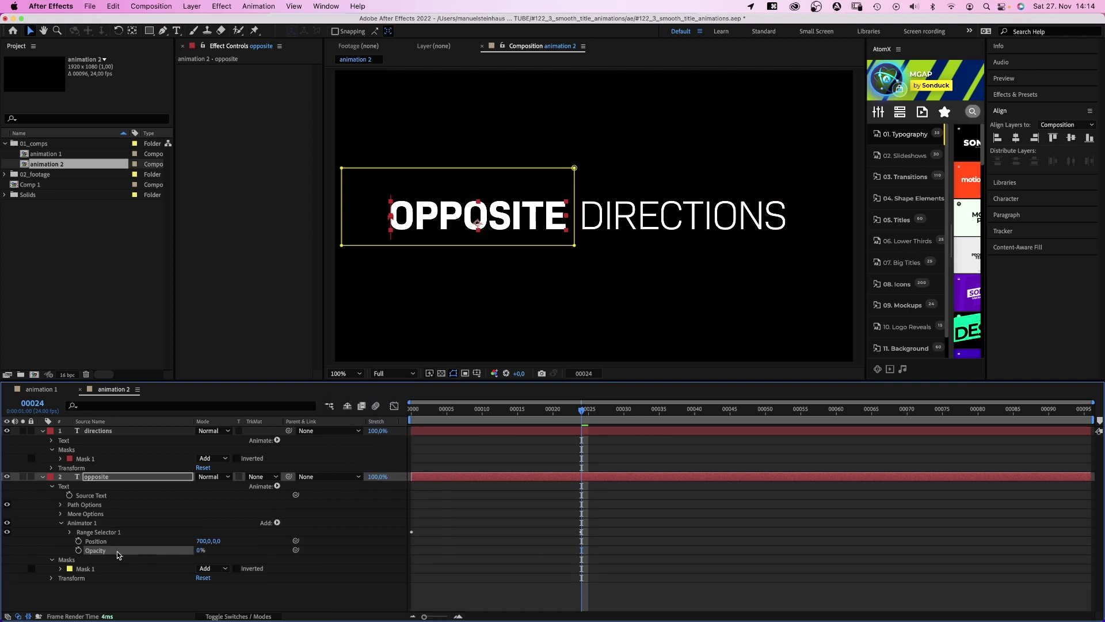
left_click_drag(580, 410, 408, 446)
Add Tracking Amount 50 to Animator 1 and preview the entry animation.
left_click(277, 486)
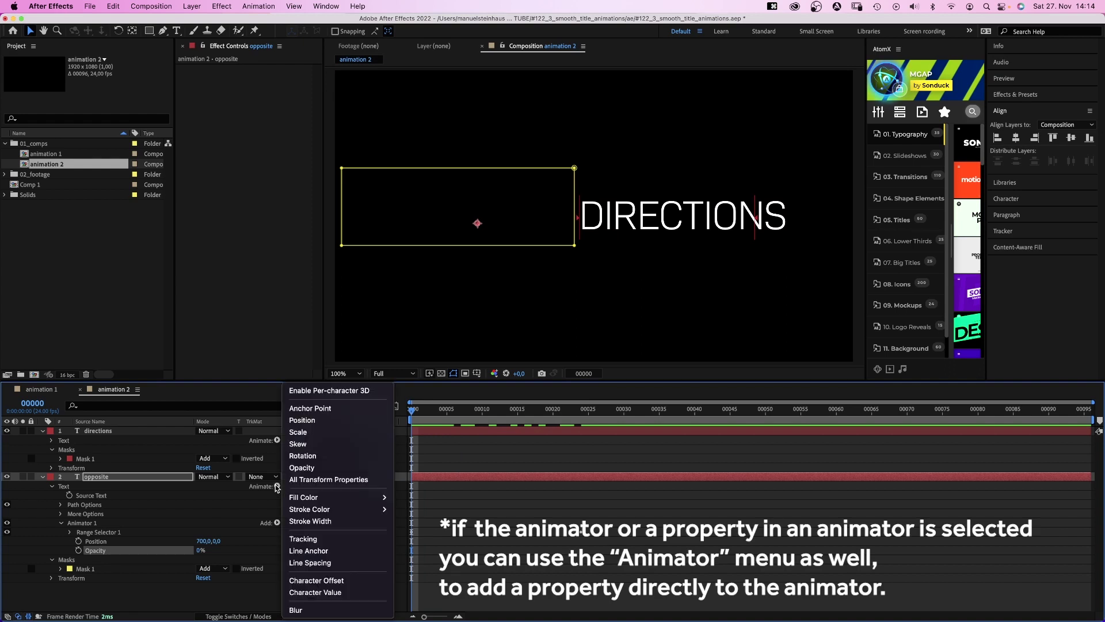
left_click(303, 537)
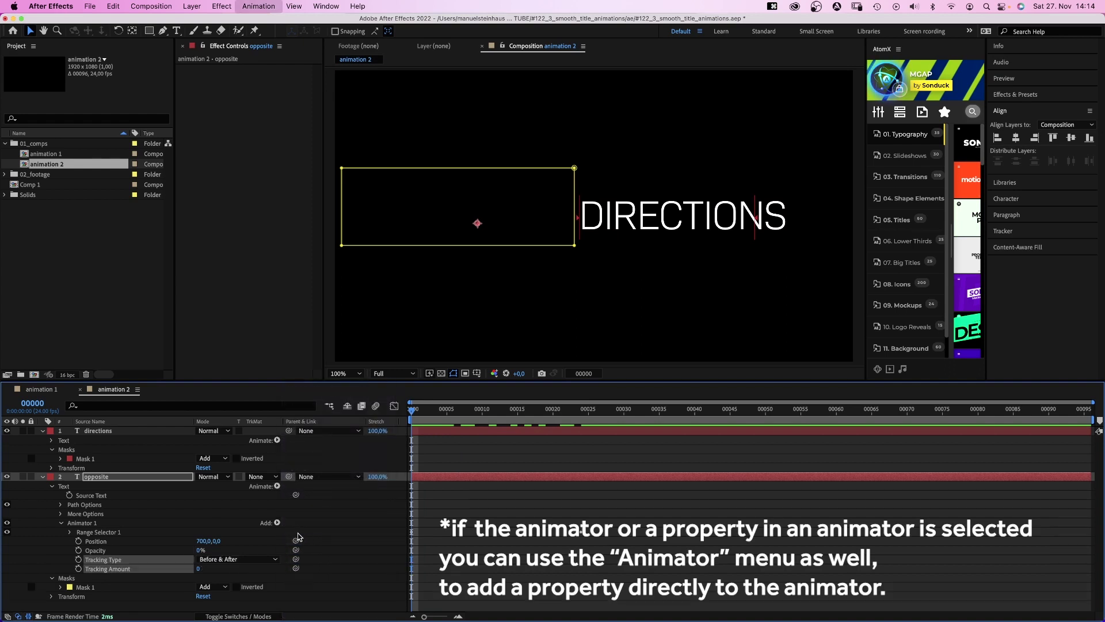
type("50")
key("Return")
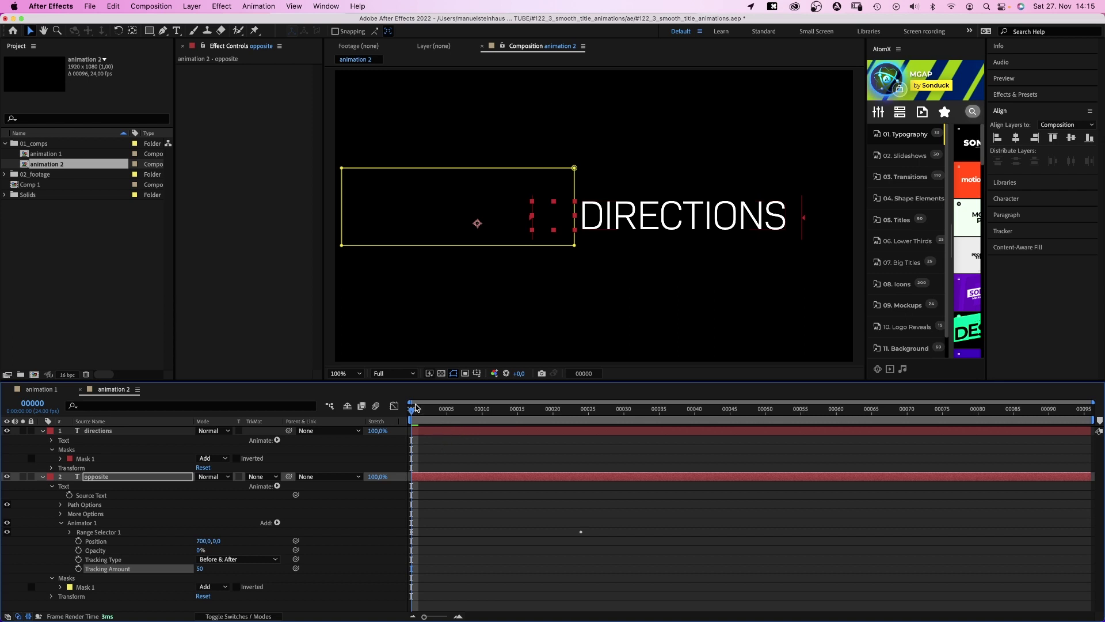
key("KP_0")
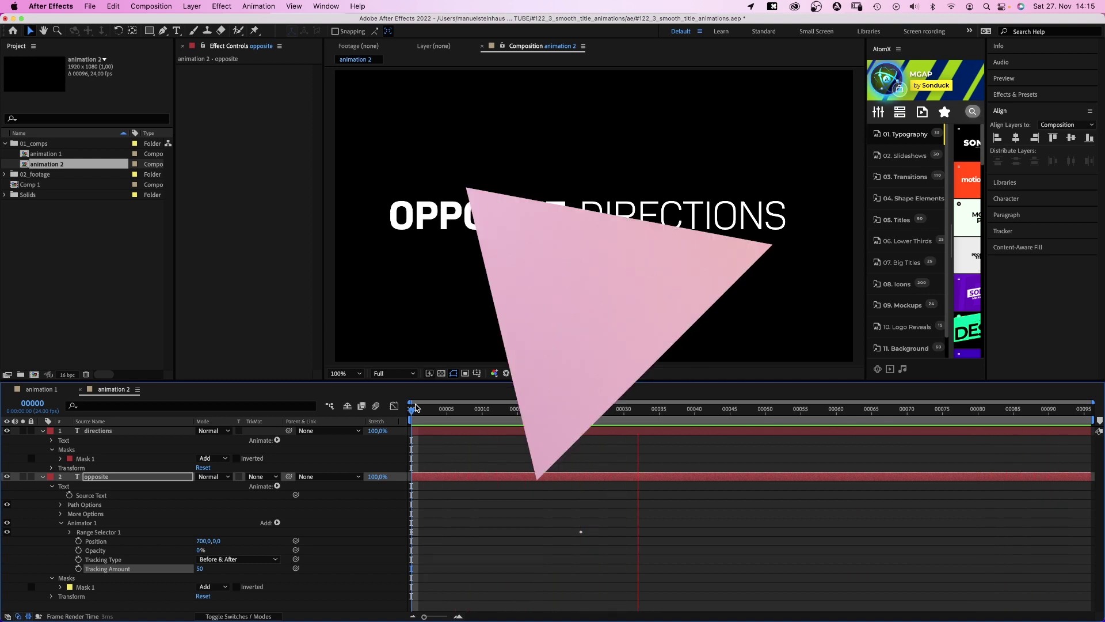
Give DIRECTIONS a words-based Position animator and slide it left to about -776.
left_click(139, 431)
left_click(276, 441)
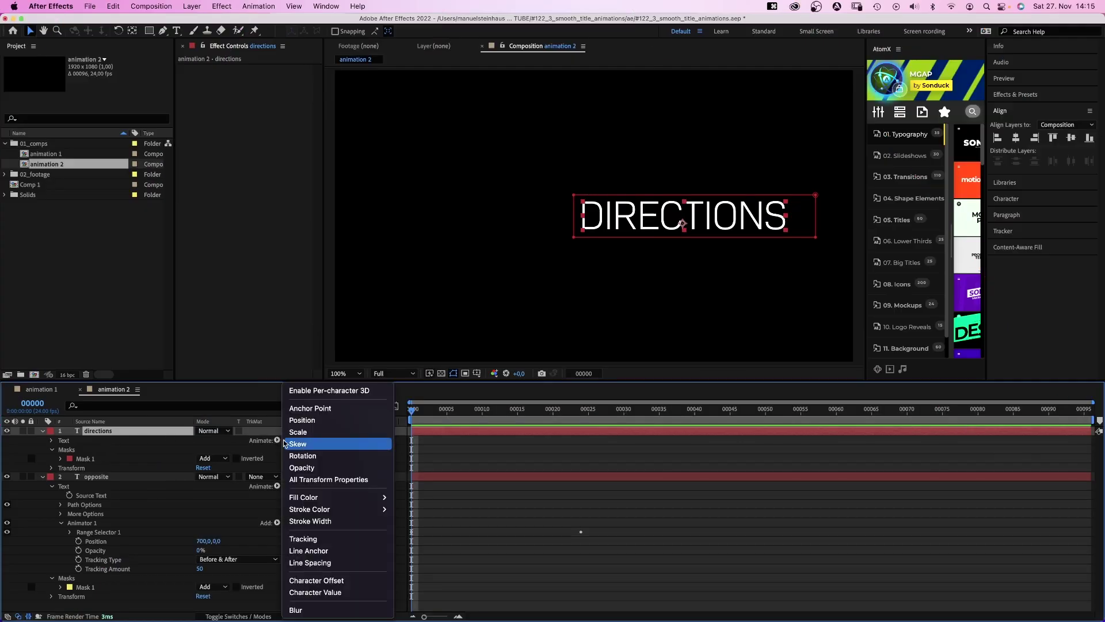
left_click(304, 419)
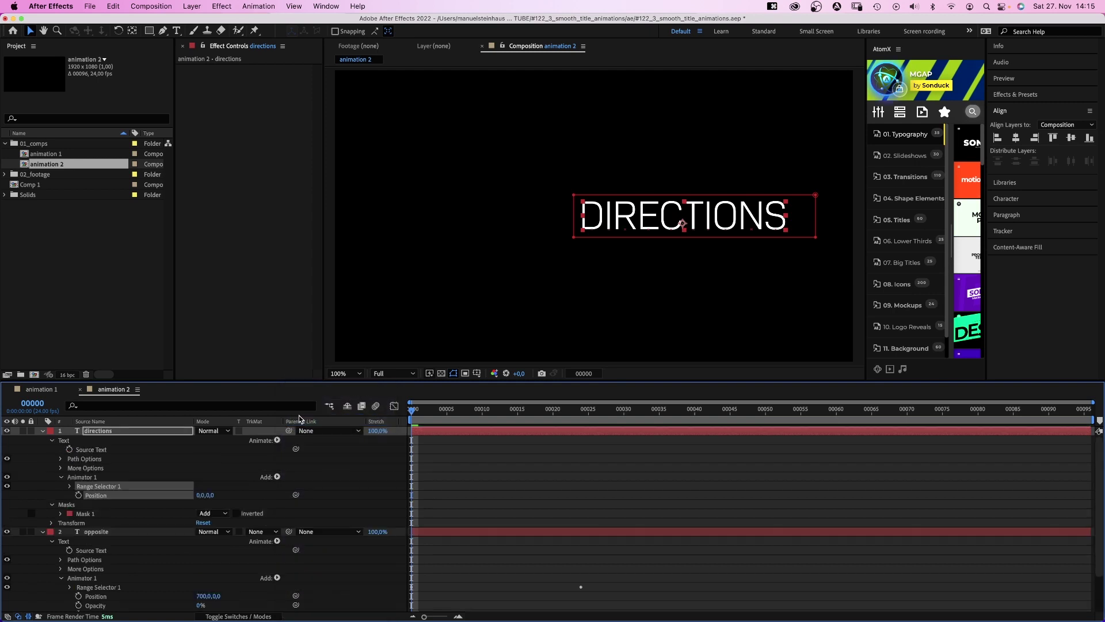
left_click(69, 487)
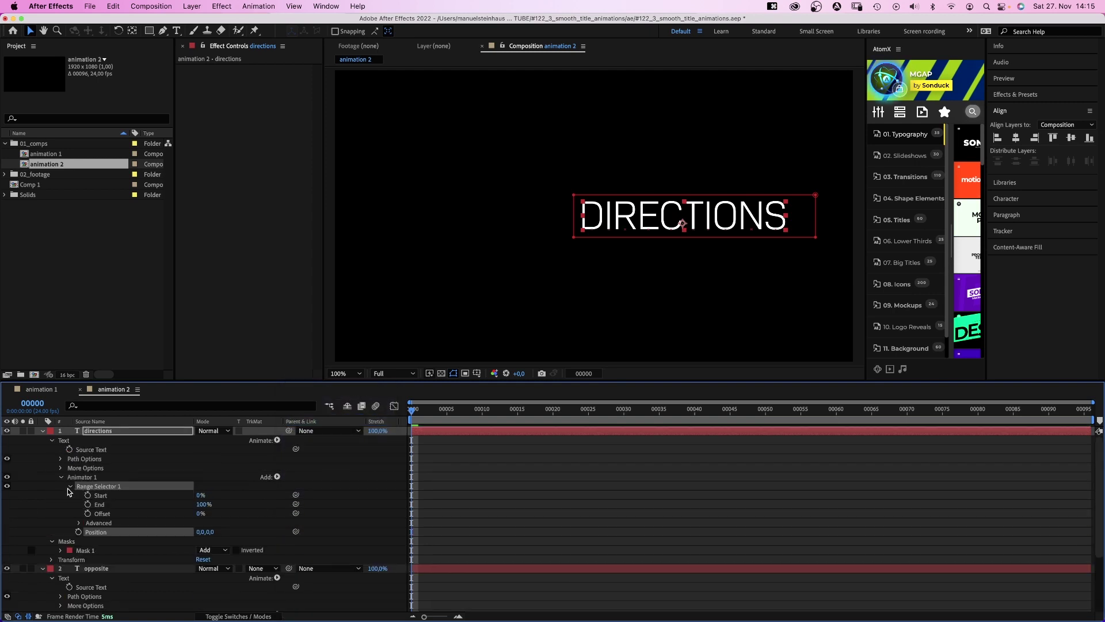
left_click(79, 522)
left_click(229, 540)
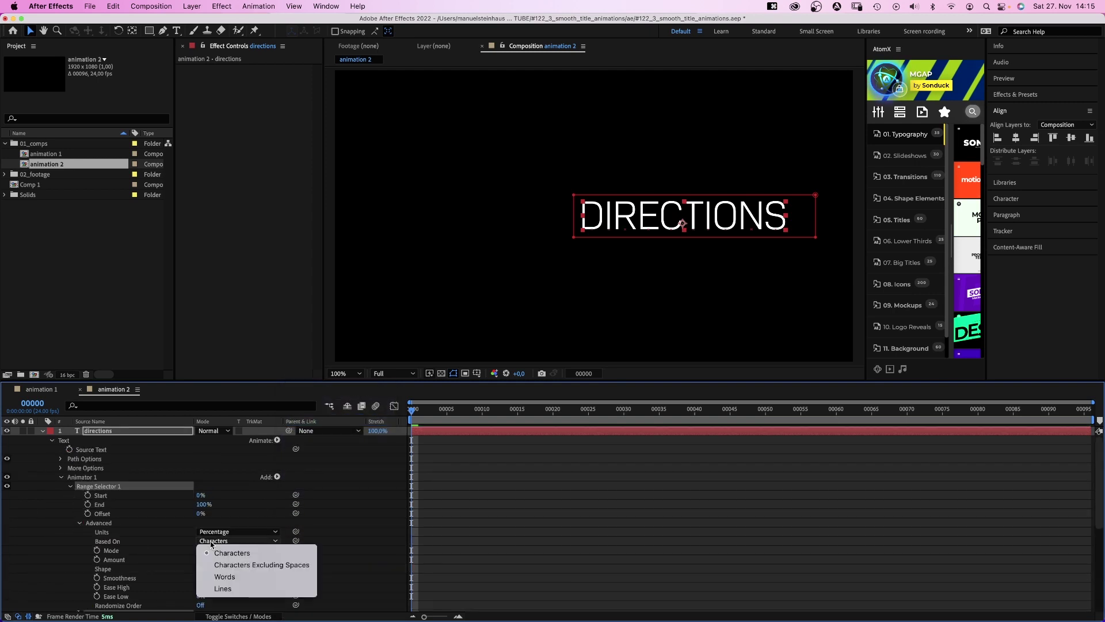
left_click(220, 577)
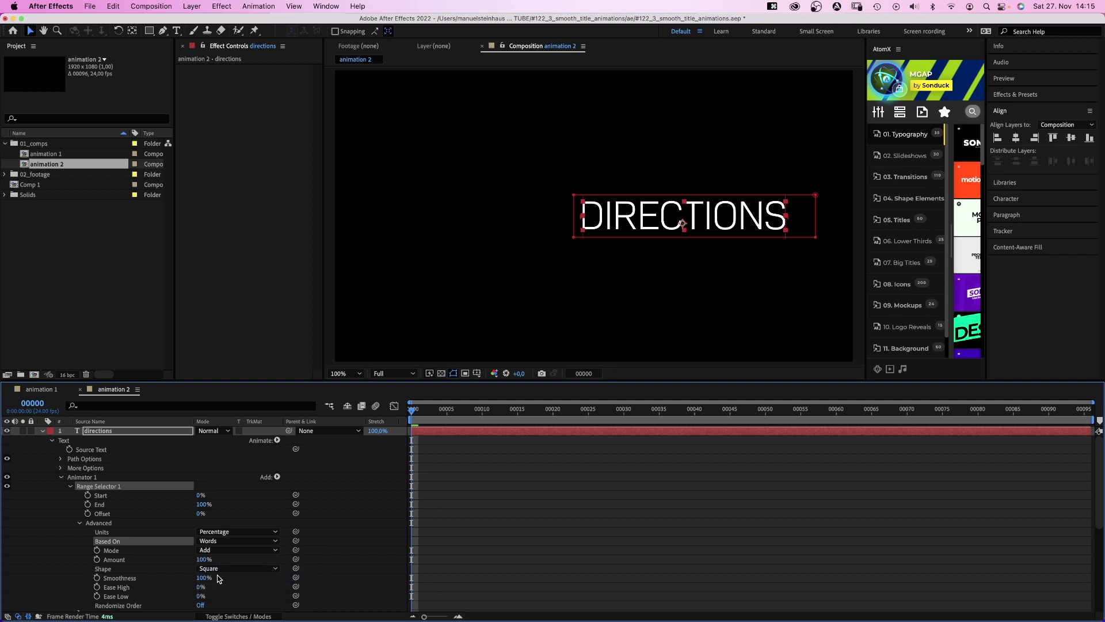
left_click(80, 523)
left_click_drag(200, 531, 2, 549)
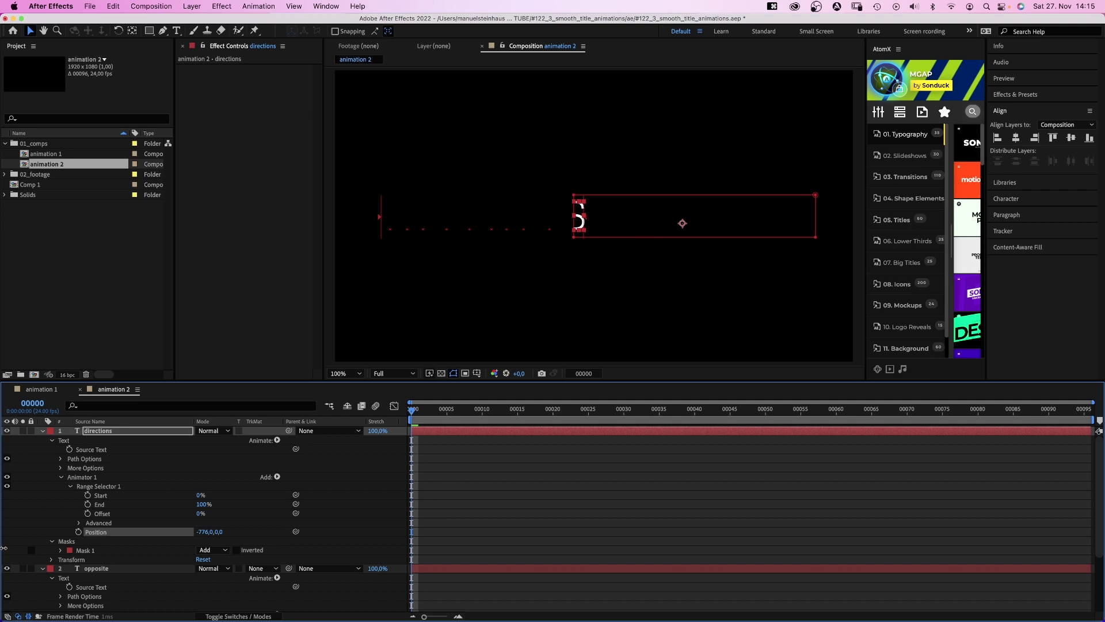
Keyframe the selector's End from 100% at frame 0 to 0% at frame 24.
left_click(87, 504)
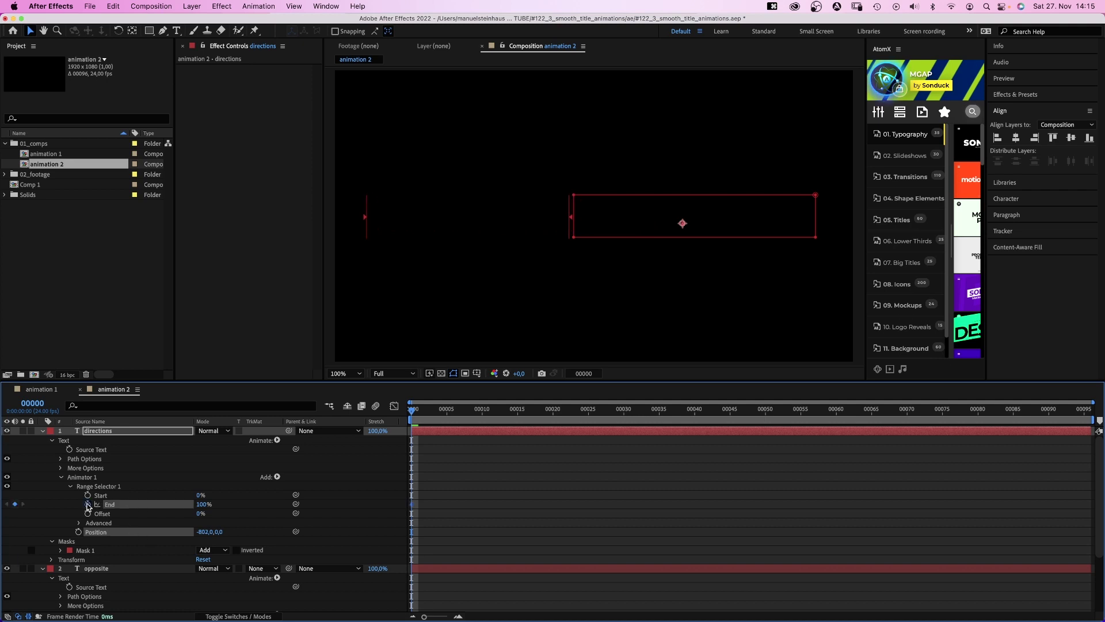
left_click(577, 422)
left_click_drag(577, 422, 581, 421)
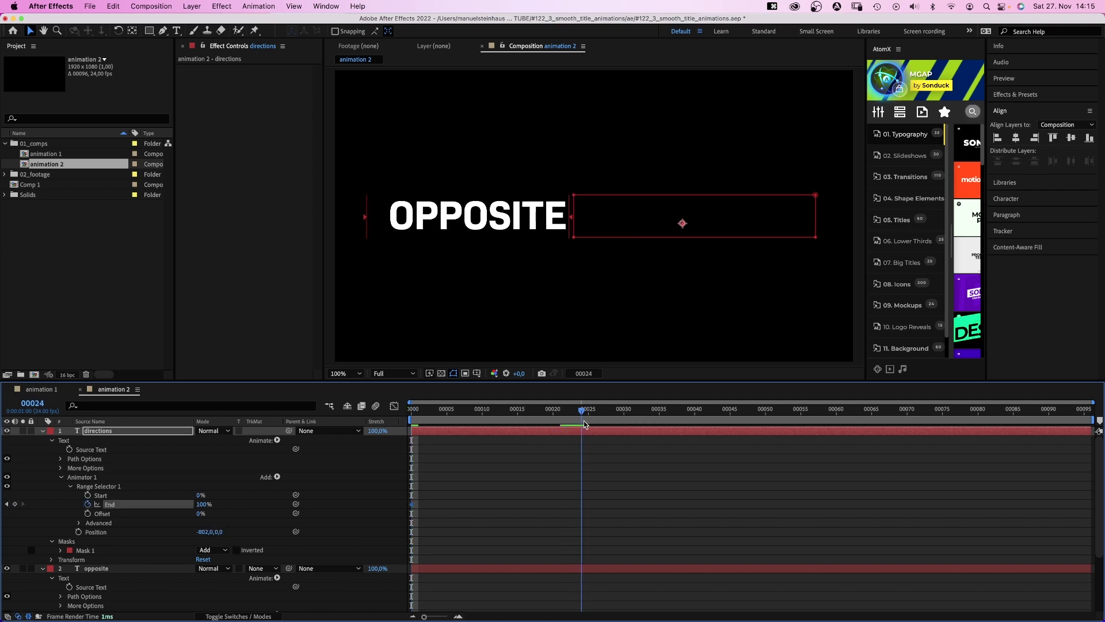
left_click_drag(202, 507, 101, 513)
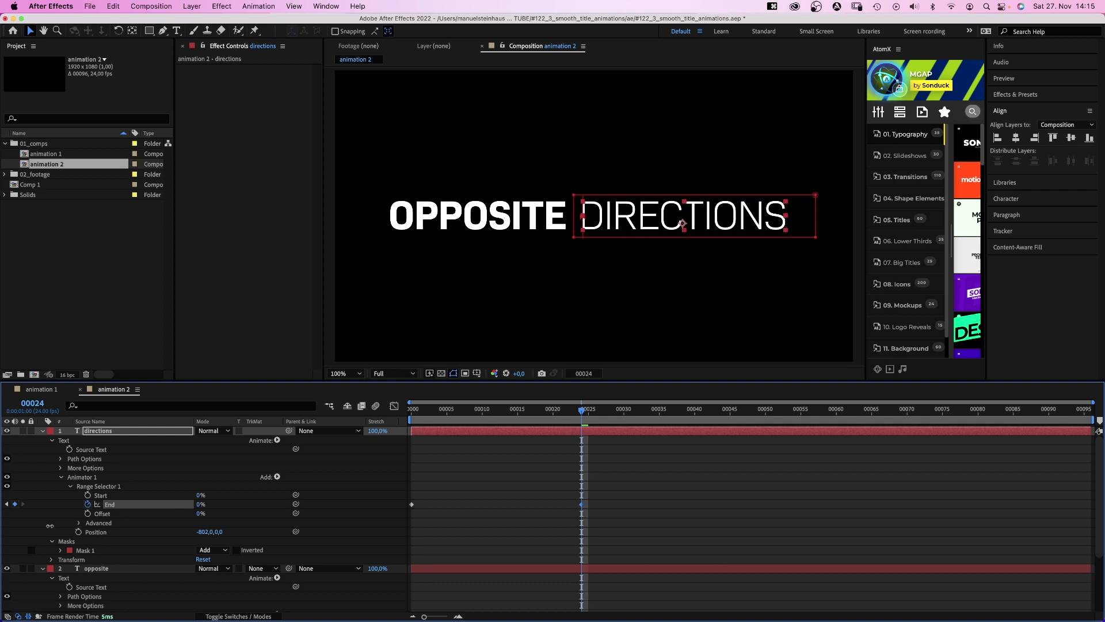
Add Opacity 0% and Tracking Amount 50 to the DIRECTIONS animator.
left_click(277, 441)
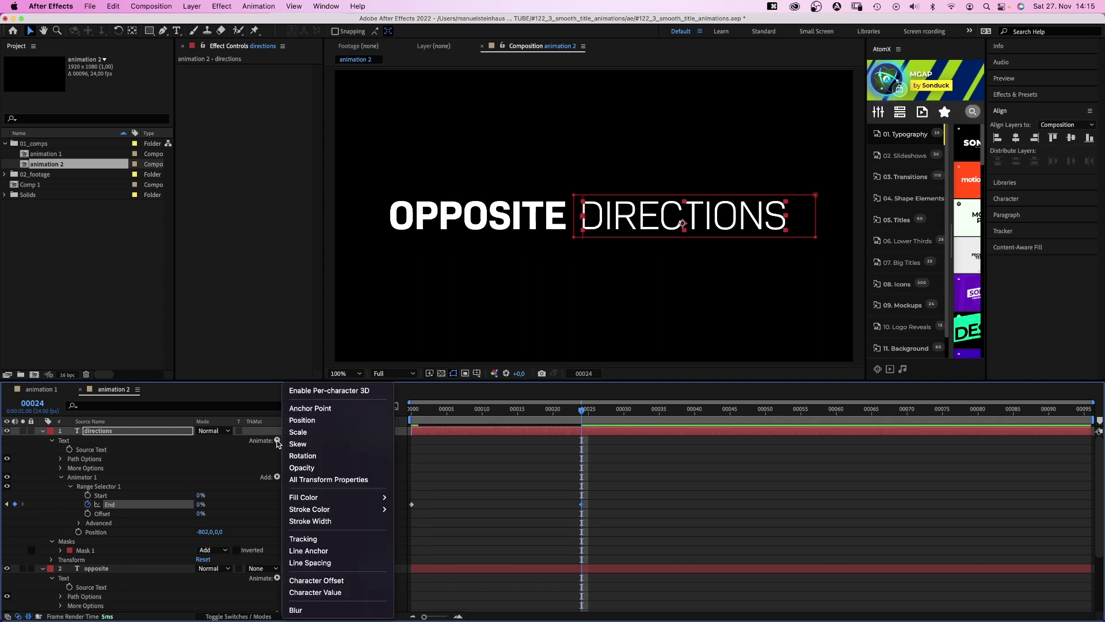
left_click(303, 467)
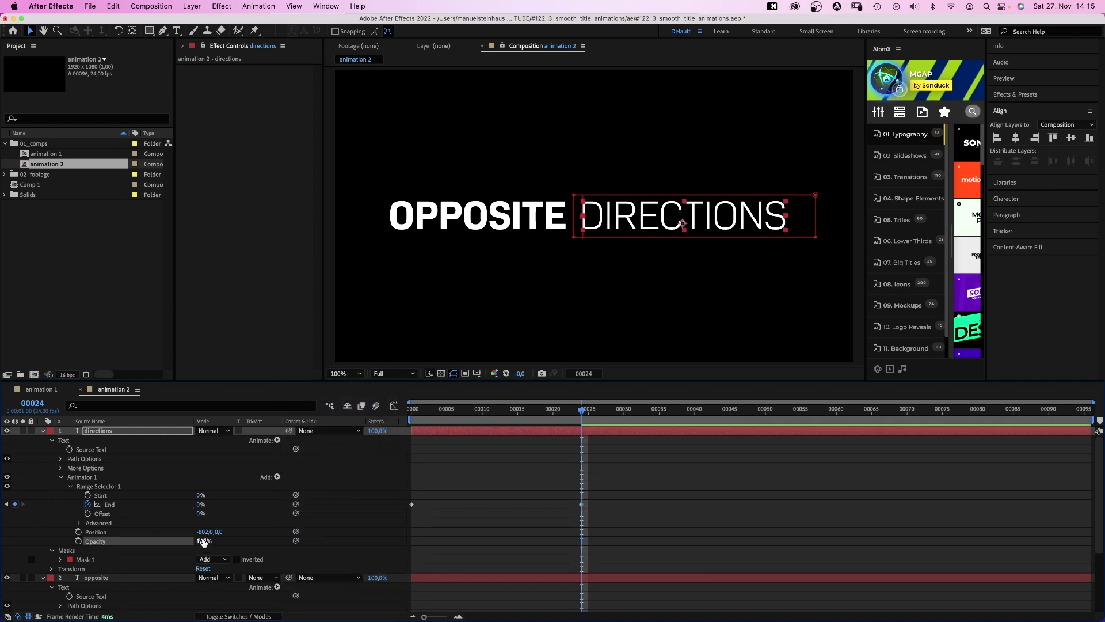
type("0")
key("Return")
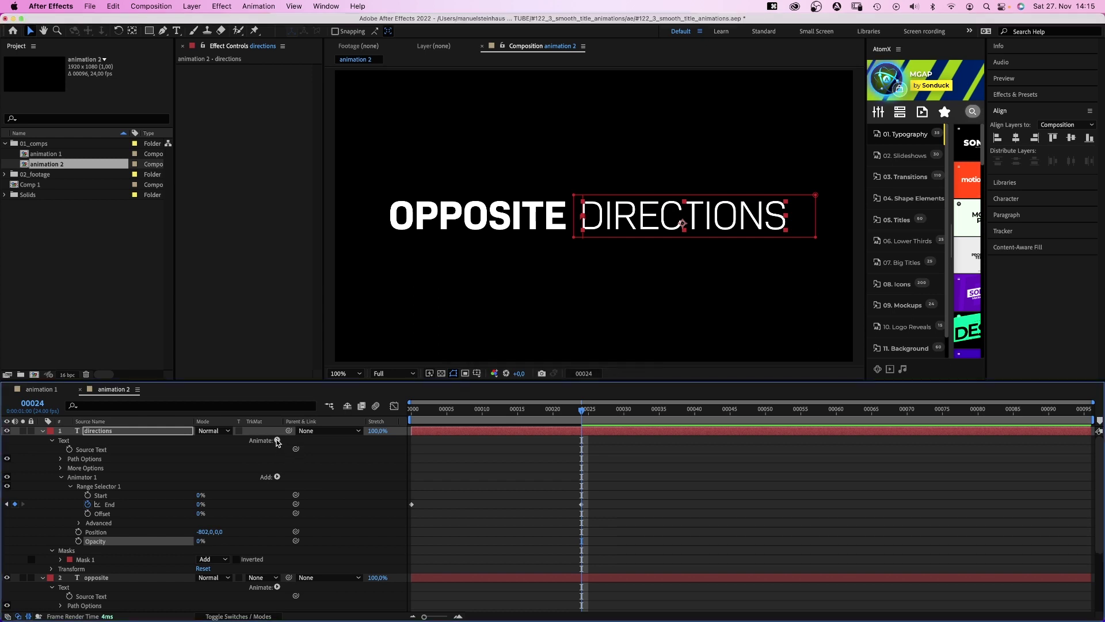
left_click(277, 441)
left_click(303, 539)
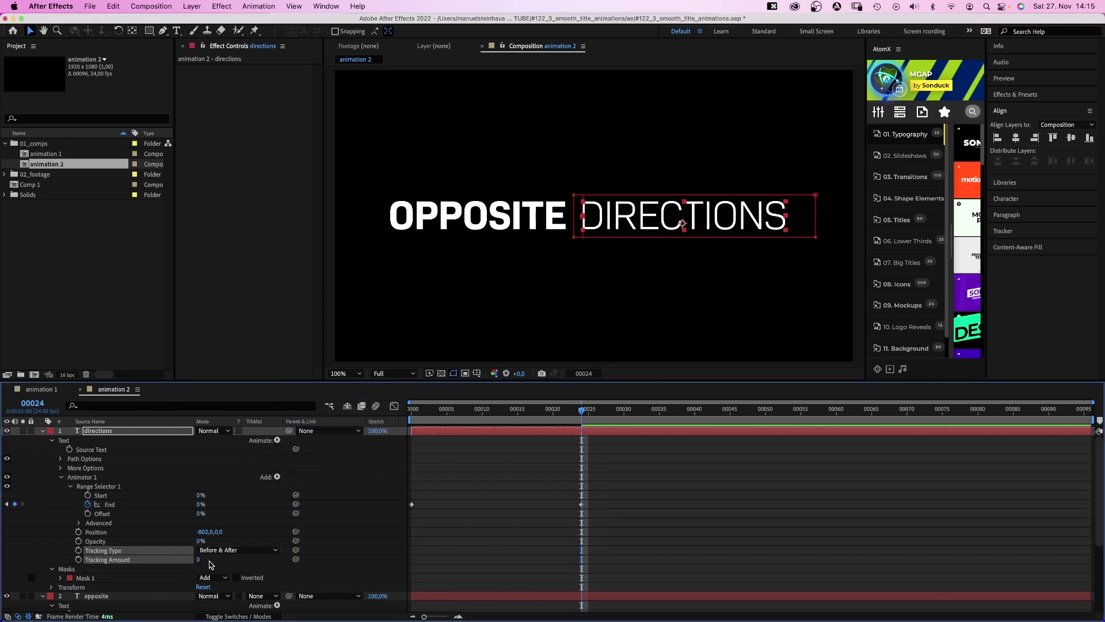
type("50")
key("Return")
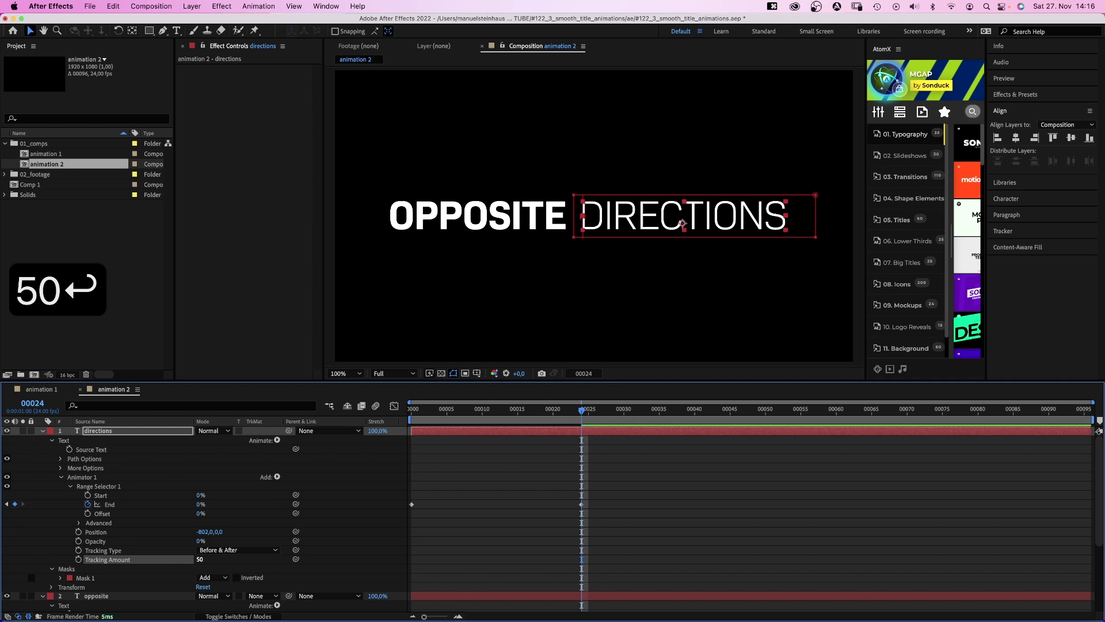
left_click(608, 494)
left_click(372, 431)
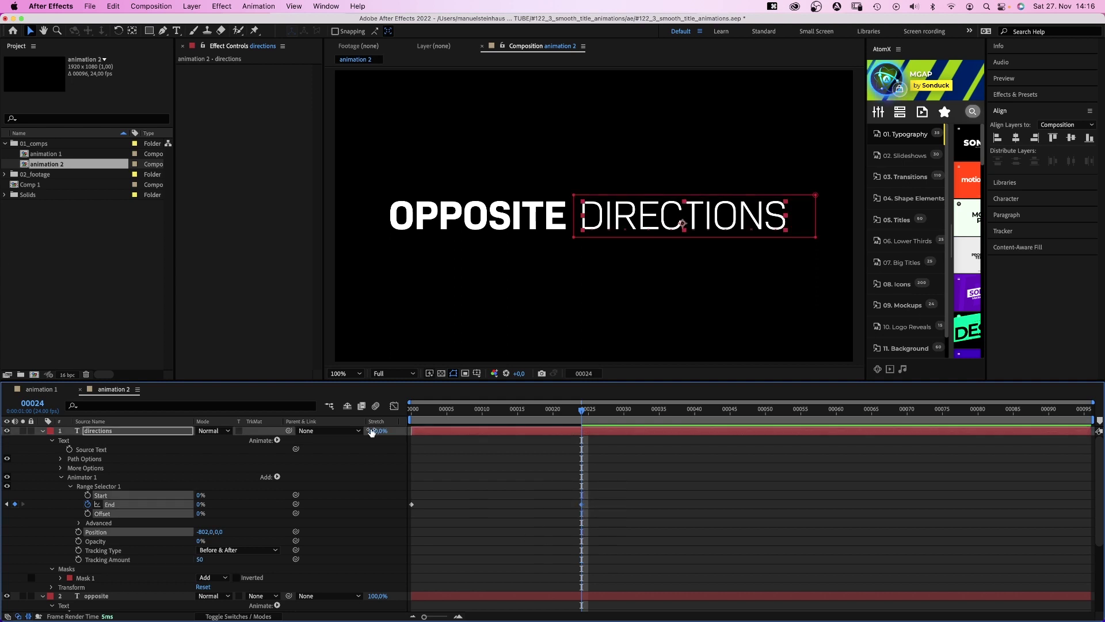
left_click(395, 407)
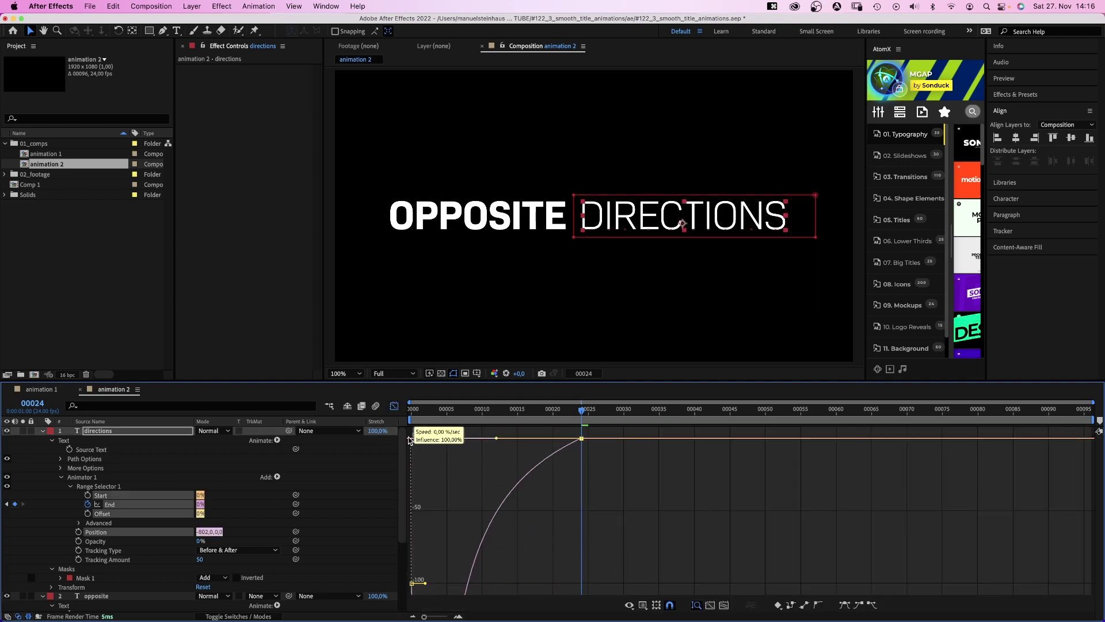
left_click(393, 407)
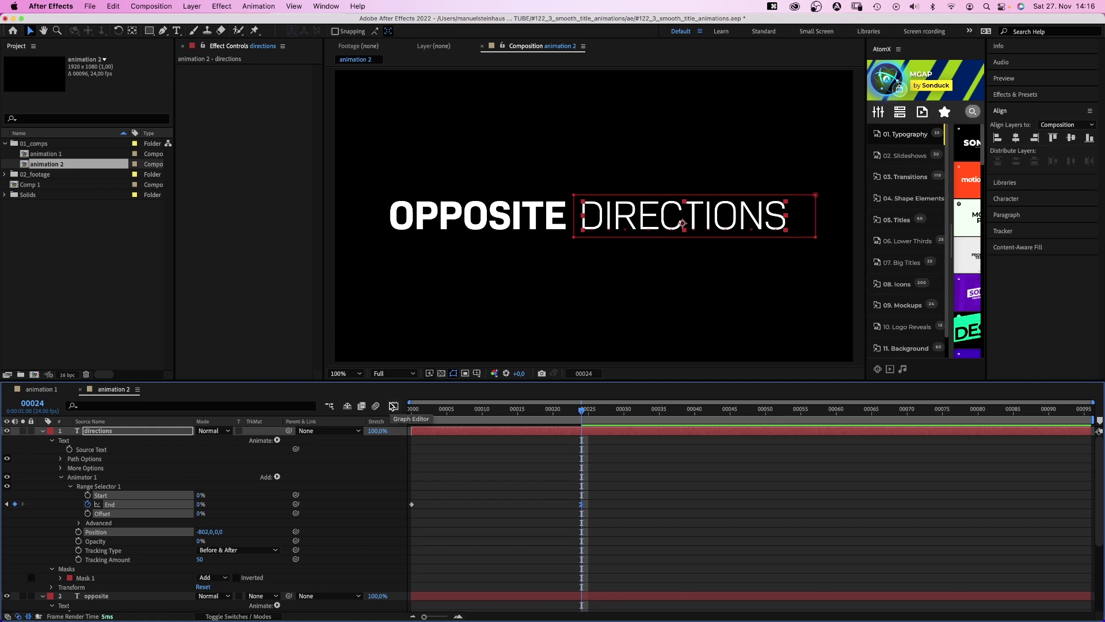
key("KP_0")
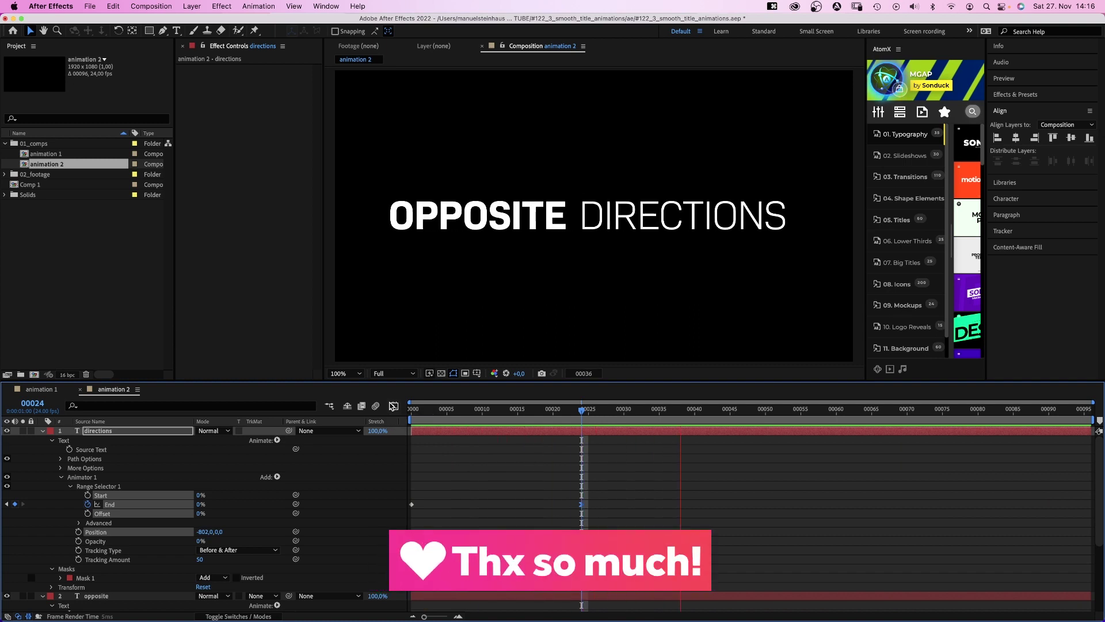
key("space")
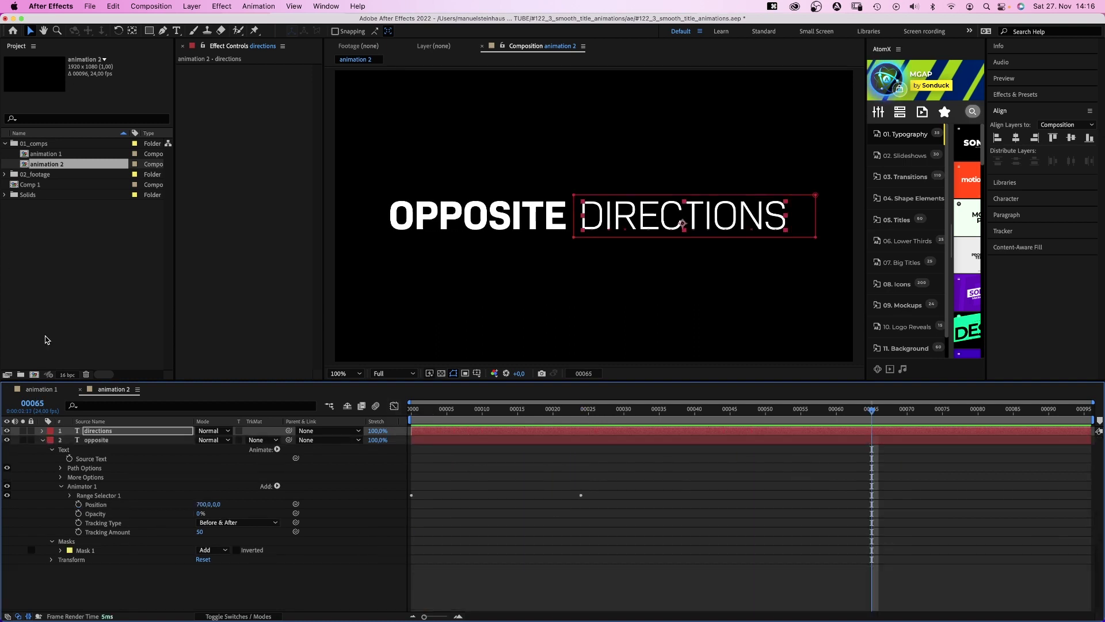
Open Comp 1, widen the AtomX panel, and browse Shape Elements, Titles and Lower Thirds presets.
double_click(30, 183)
mouse_move(860, 198)
left_mouse_down()
mouse_move(795, 230)
mouse_move(596, 200)
left_mouse_up()
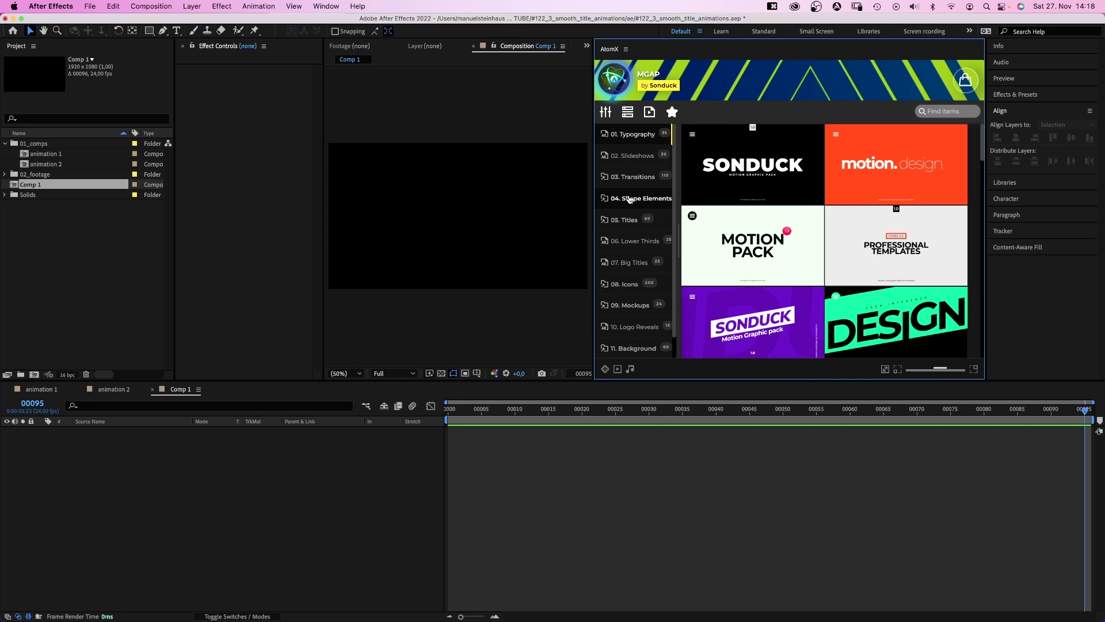
left_click(630, 199)
mouse_move(897, 245)
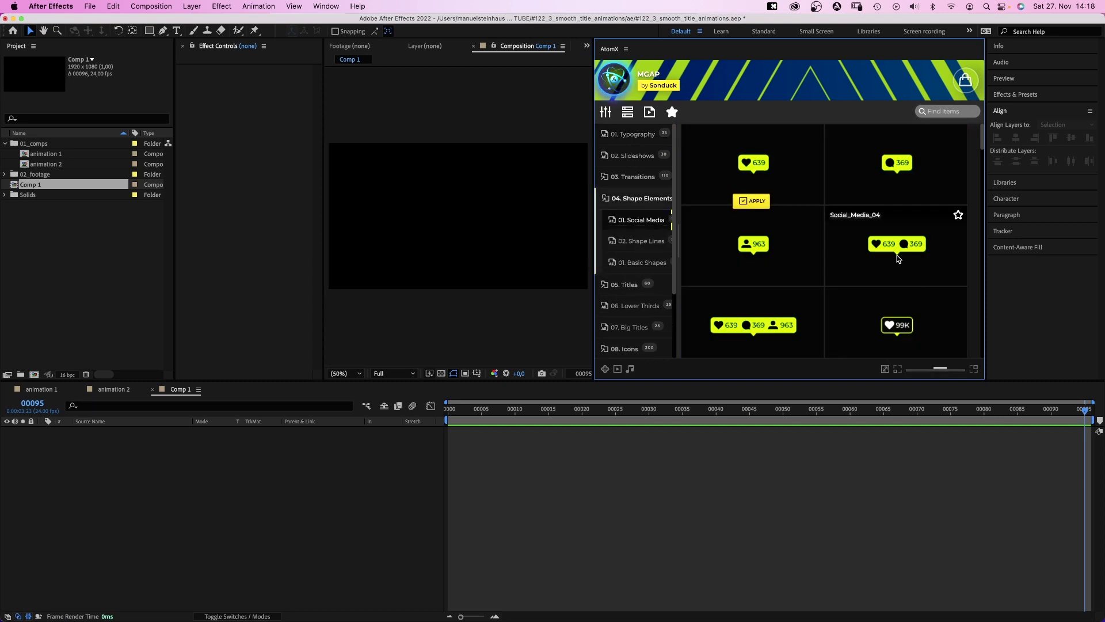
left_click(624, 283)
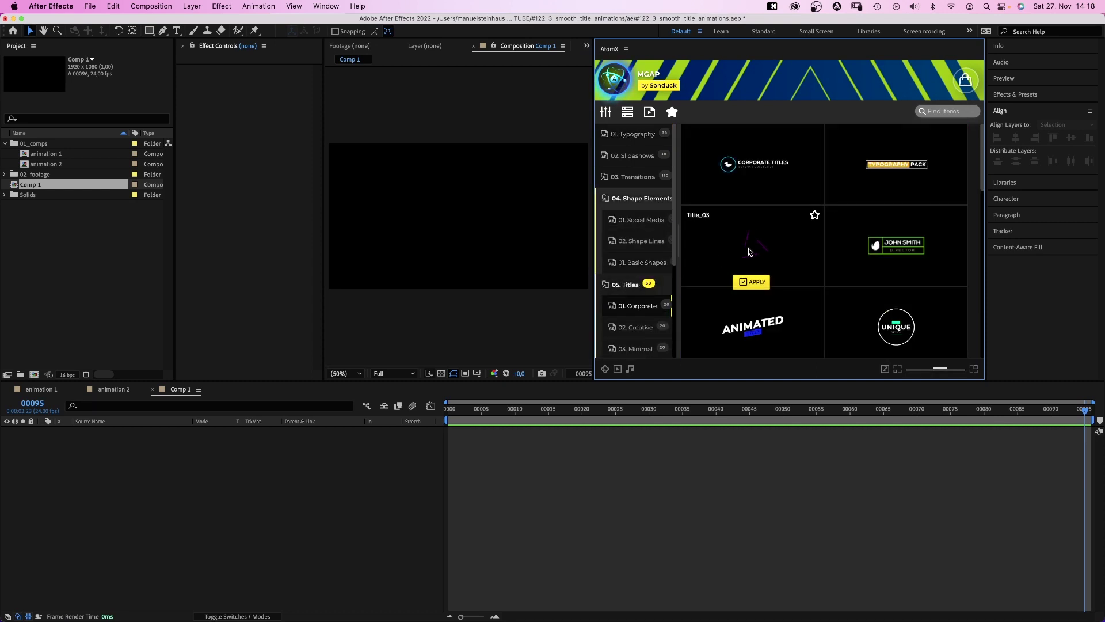
mouse_move(752, 321)
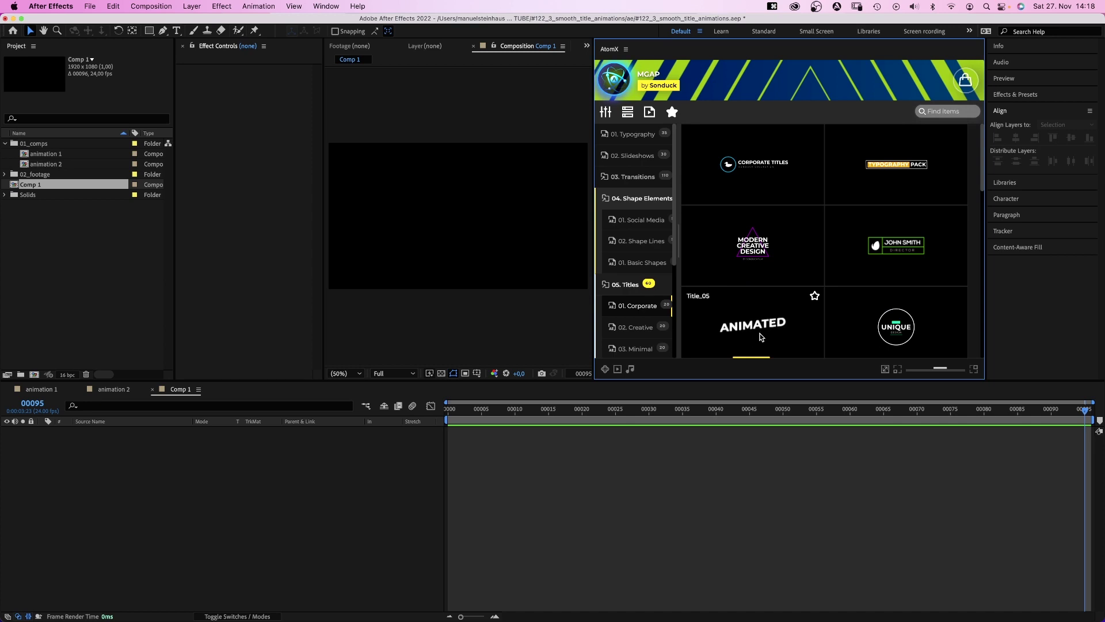
scroll(644, 277, "down", 3)
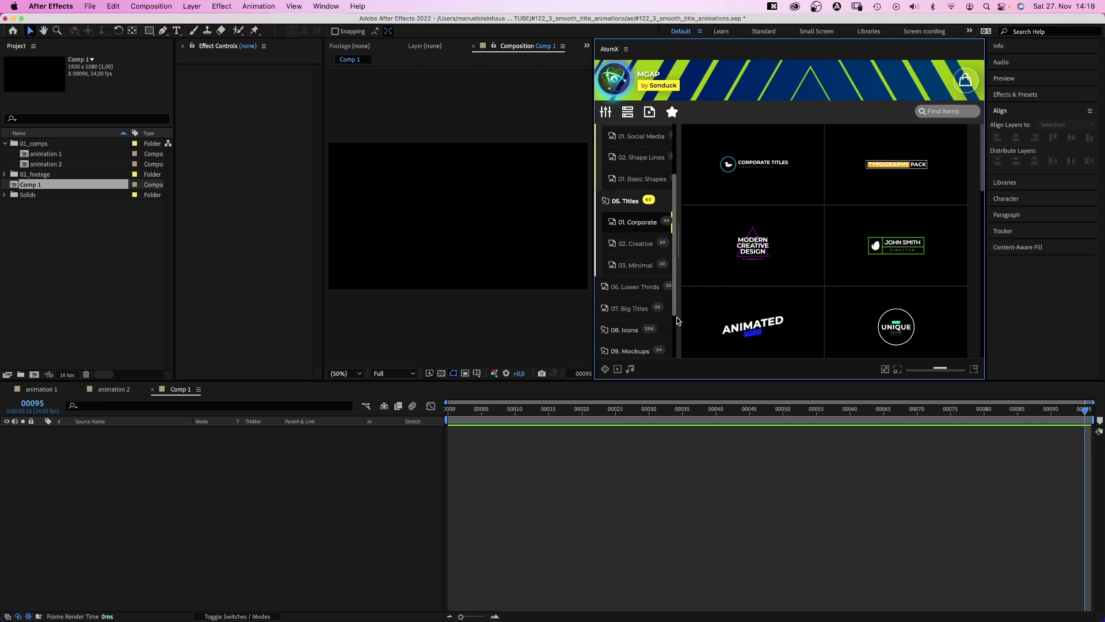
left_click(642, 269)
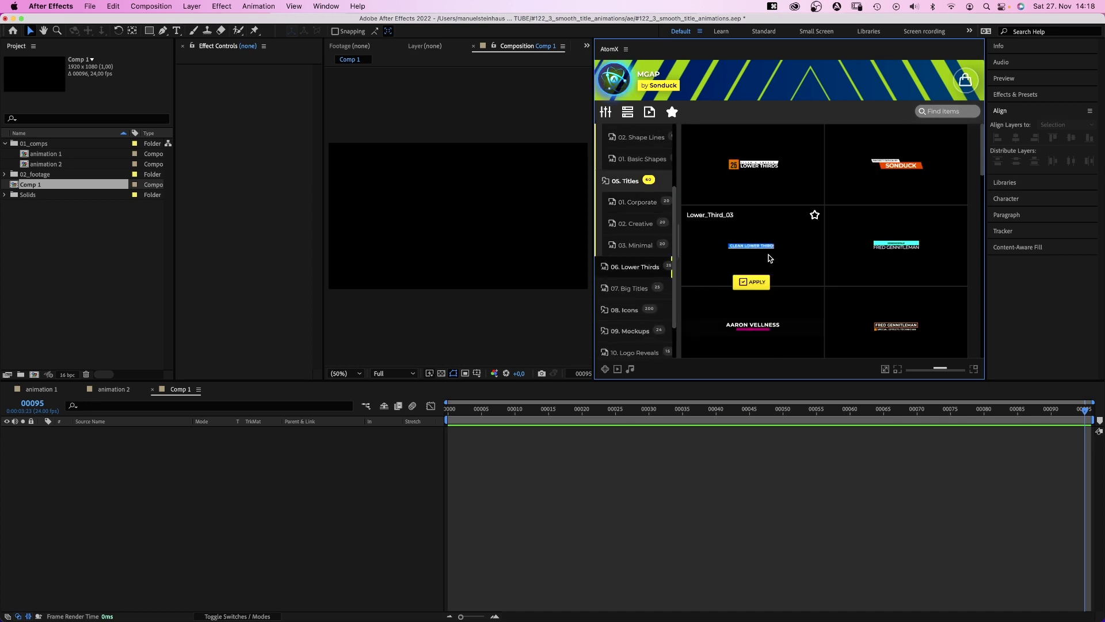
scroll(743, 252, "down", 5)
scroll(728, 252, "down", 5)
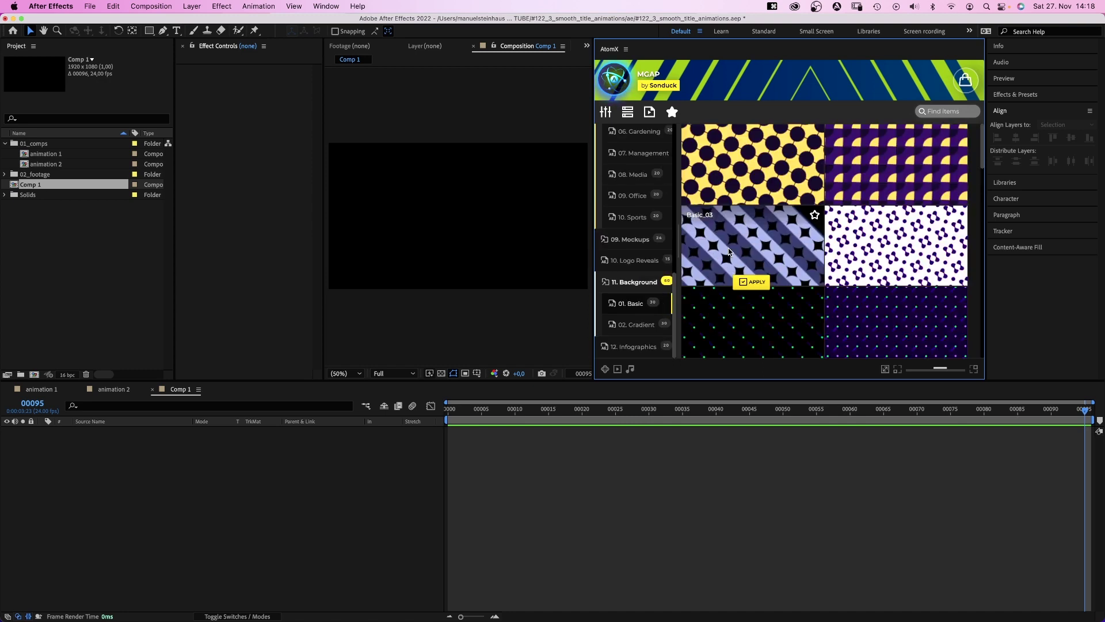
scroll(734, 253, "down", 5)
scroll(742, 276, "up", 10)
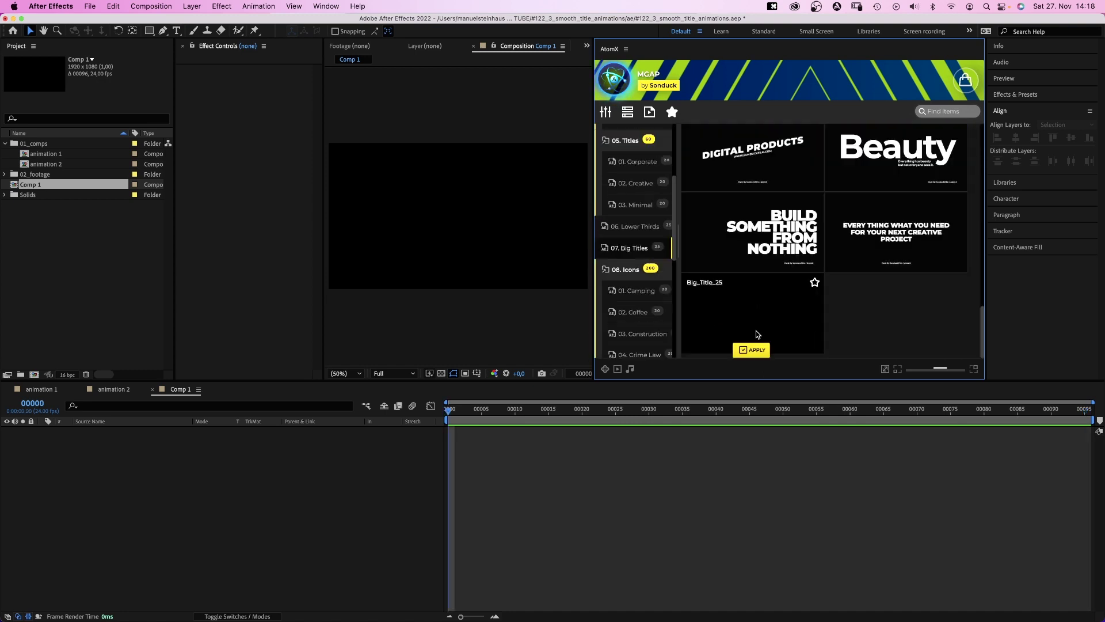
Apply Big_Title_25, retitle it SMOOTH ANIMATION, and set its CONTROL scale to 79.
left_click(752, 347)
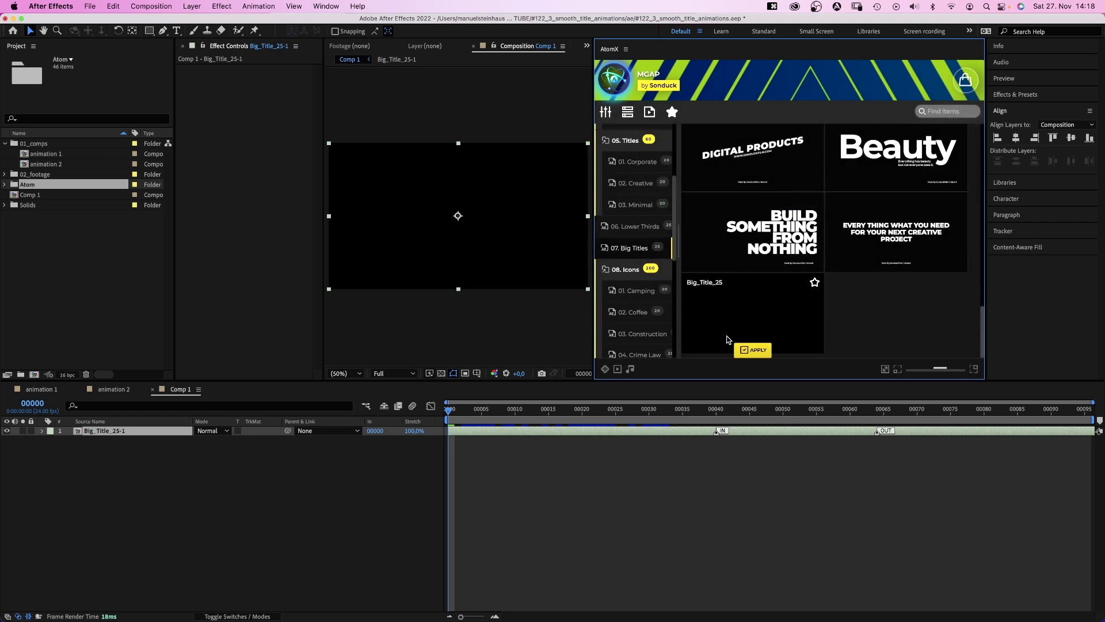
mouse_move(488, 411)
left_mouse_down()
mouse_move(642, 411)
mouse_move(692, 396)
left_mouse_up()
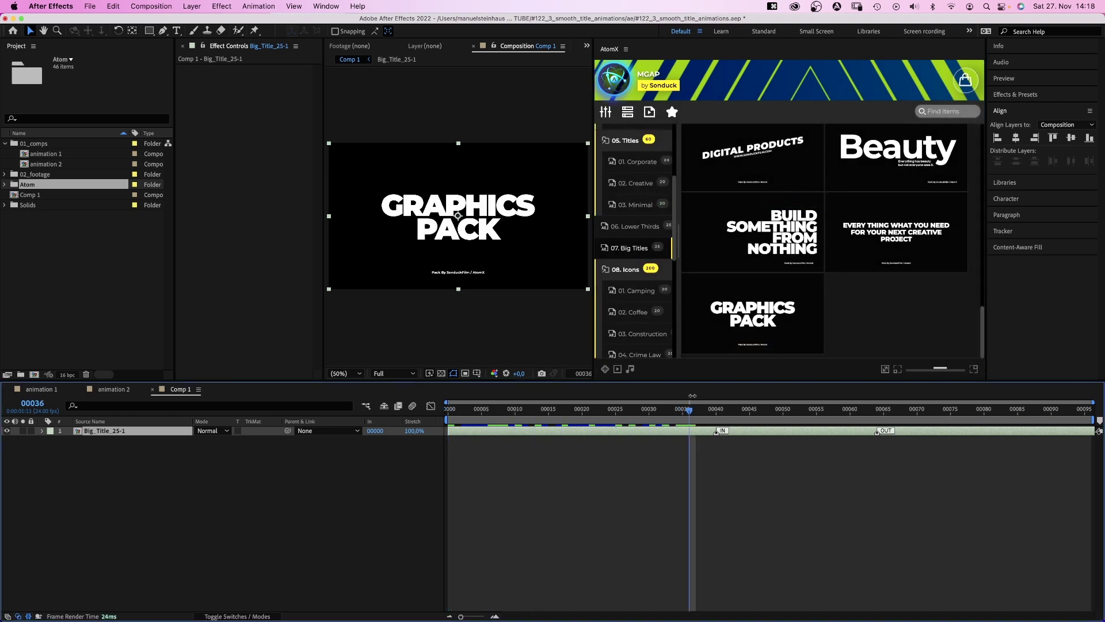
double_click(110, 432)
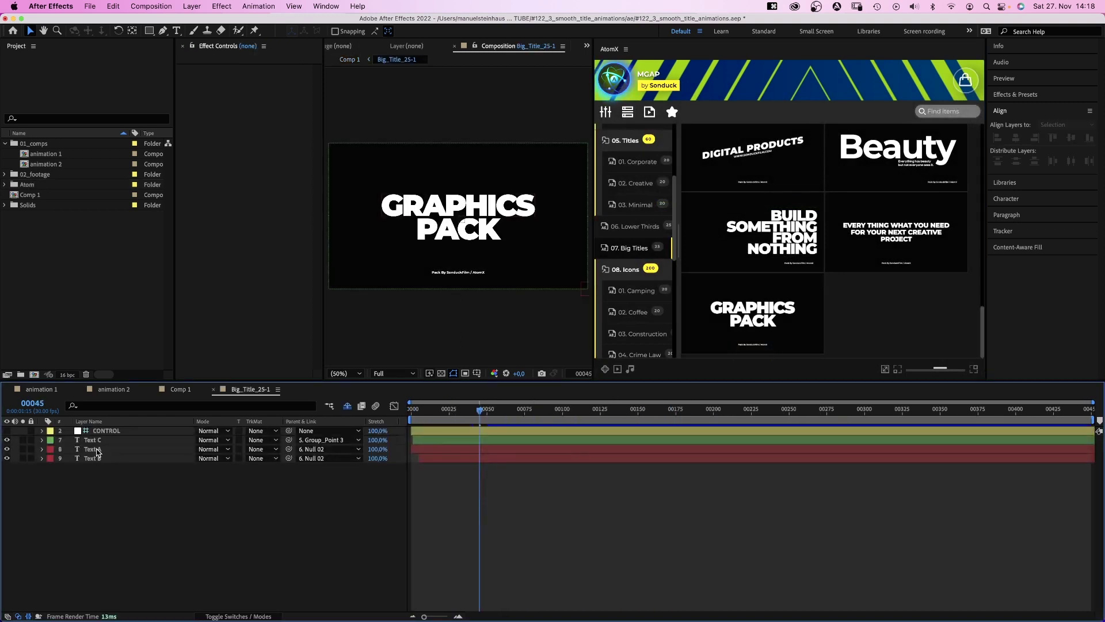
double_click(95, 457)
type("SMOOTH ANIMATION")
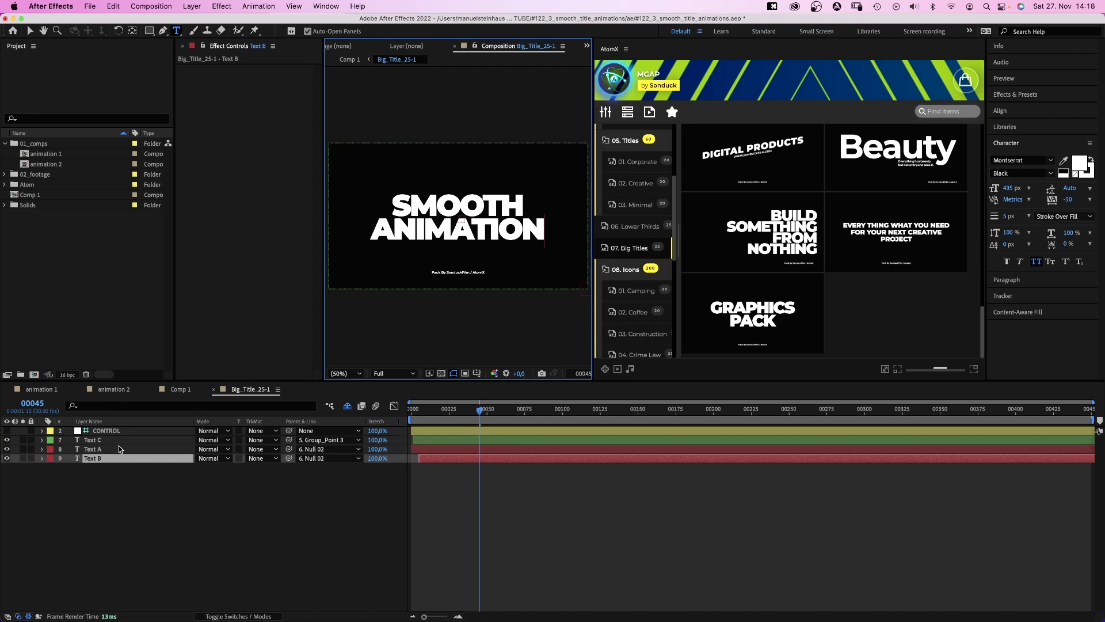
left_click(108, 431)
left_click_drag(266, 78, 253, 78)
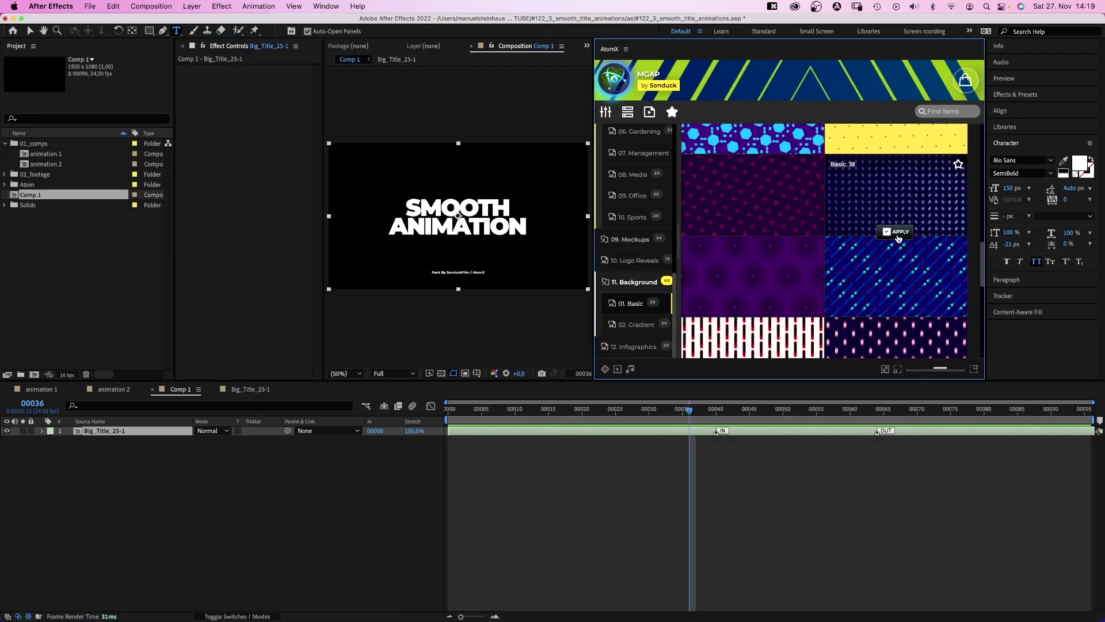
Add the Basic_18 background below the title layer, starting at frame 0.
left_click(898, 233)
left_click_drag(123, 437, 249, 461)
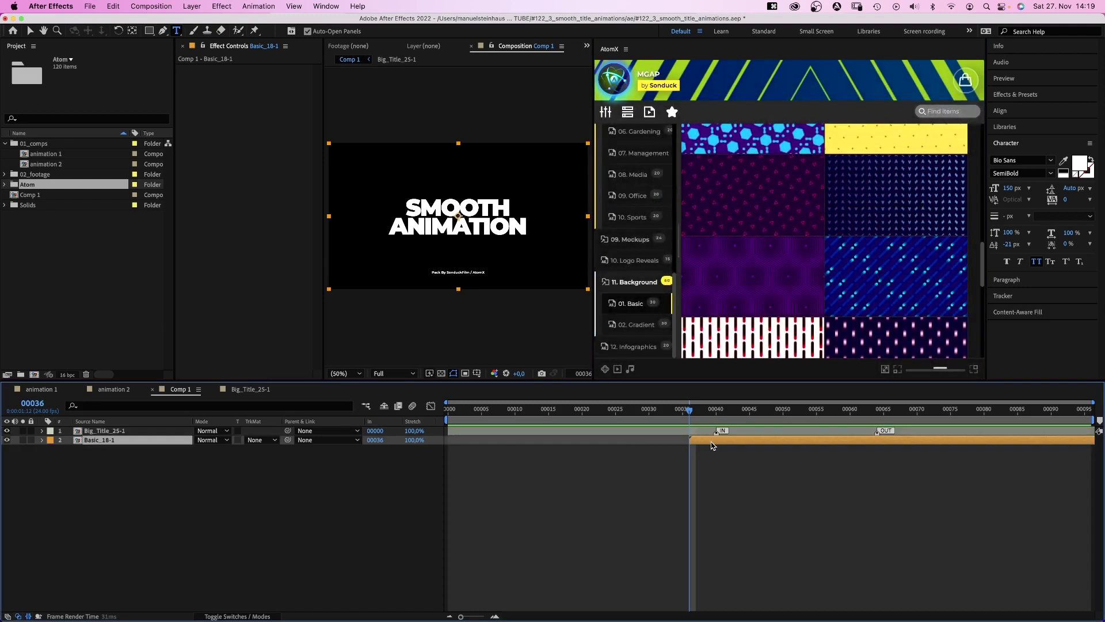
left_click_drag(712, 445, 468, 445)
double_click(107, 442)
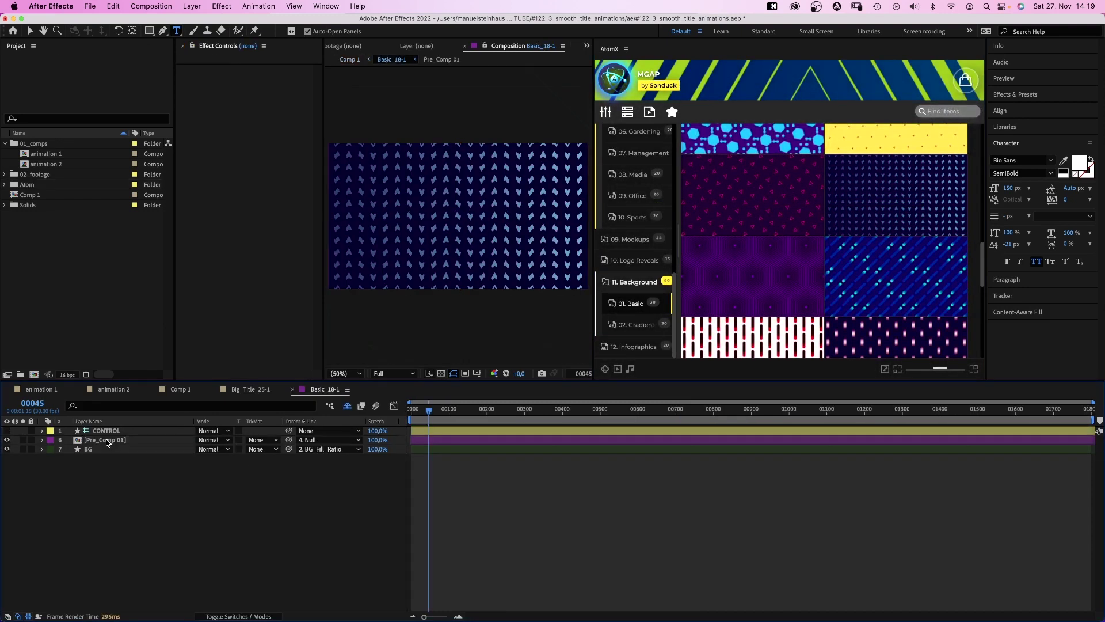
Recolour the background's Color A to purple and Color B to deep blue.
left_click(263, 77)
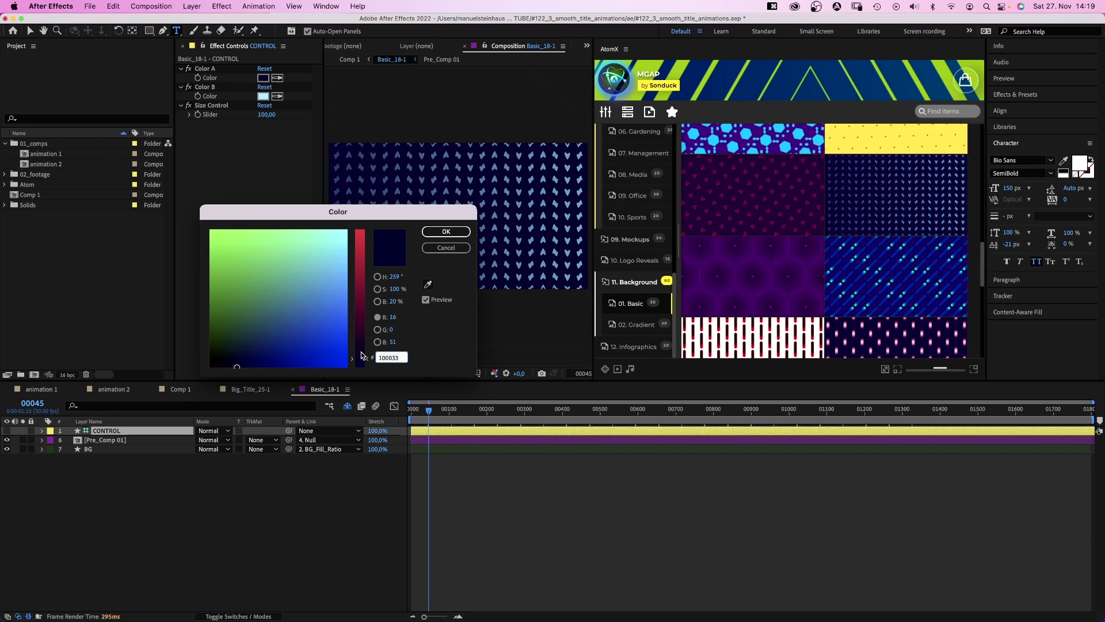
left_click_drag(358, 354, 359, 341)
left_click(445, 232)
left_click(263, 96)
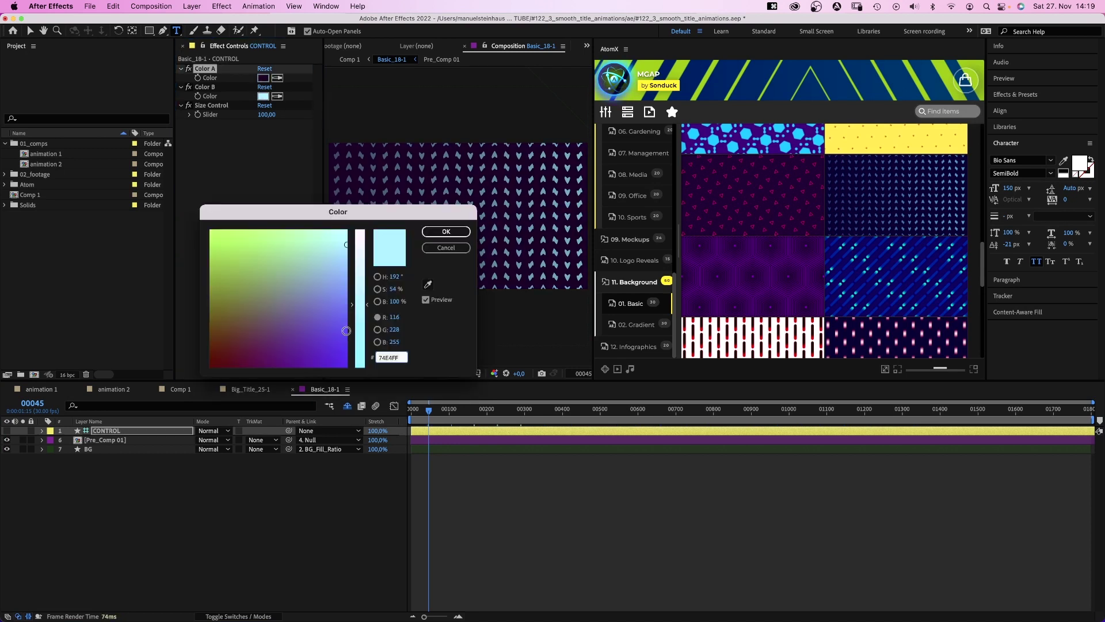
left_click_drag(358, 269, 359, 339)
left_click_drag(292, 347, 313, 356)
left_click(445, 231)
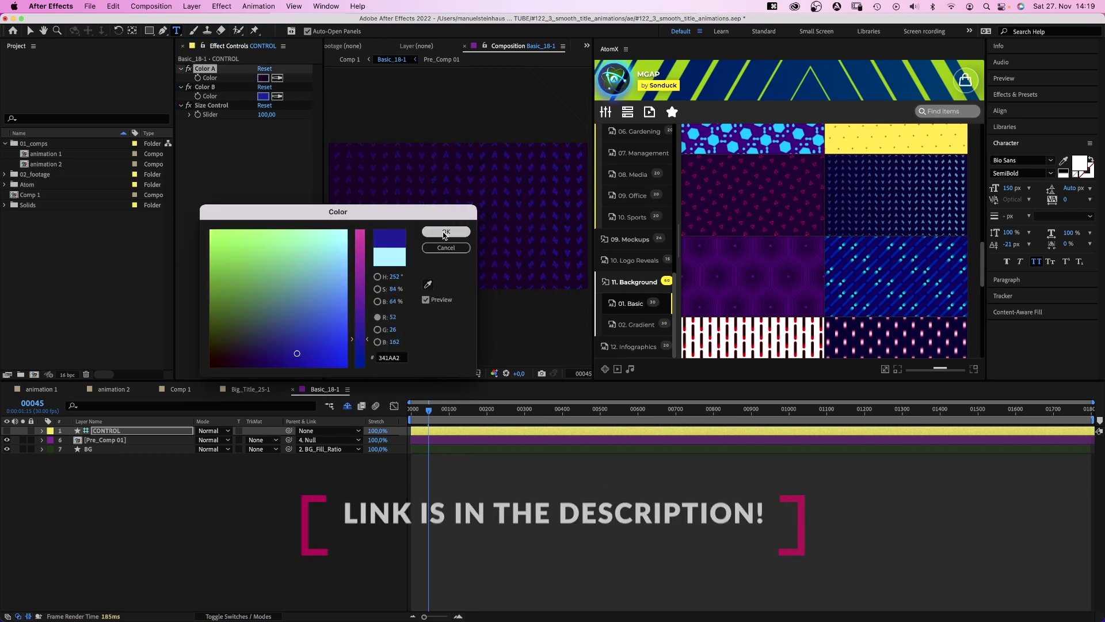
Preview the SMOOTH ANIMATION title over the new background in Comp 1.
double_click(28, 195)
key("space")
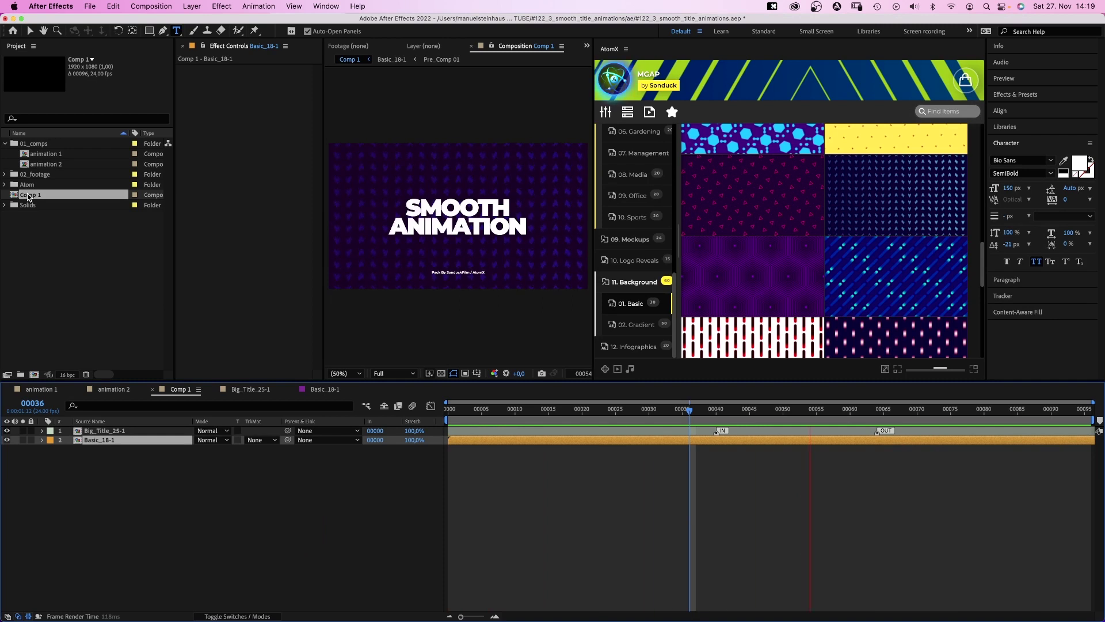
left_click_drag(593, 251, 790, 251)
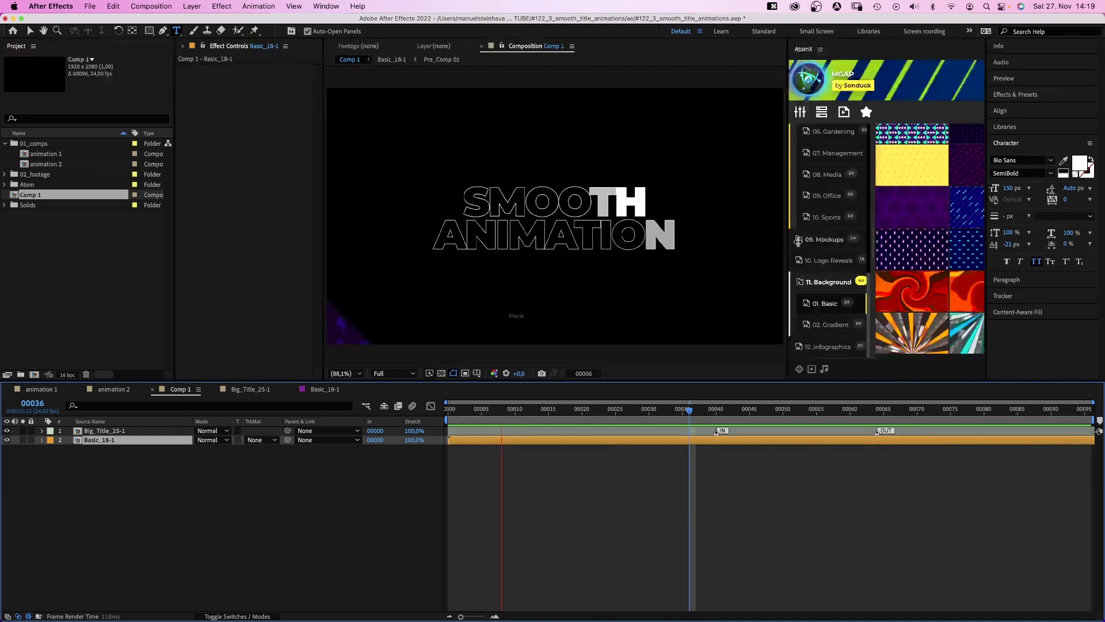
Create a DISTORTED TEXT layer centred horizontally and vertically with Align.
left_click(179, 30)
left_click(414, 206)
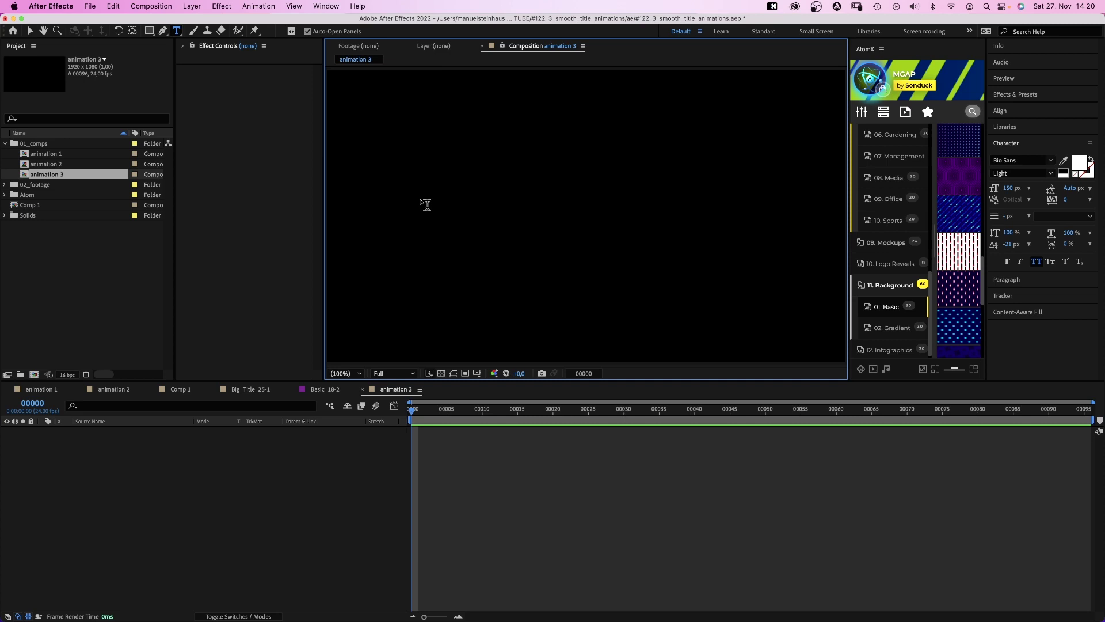
type("distor")
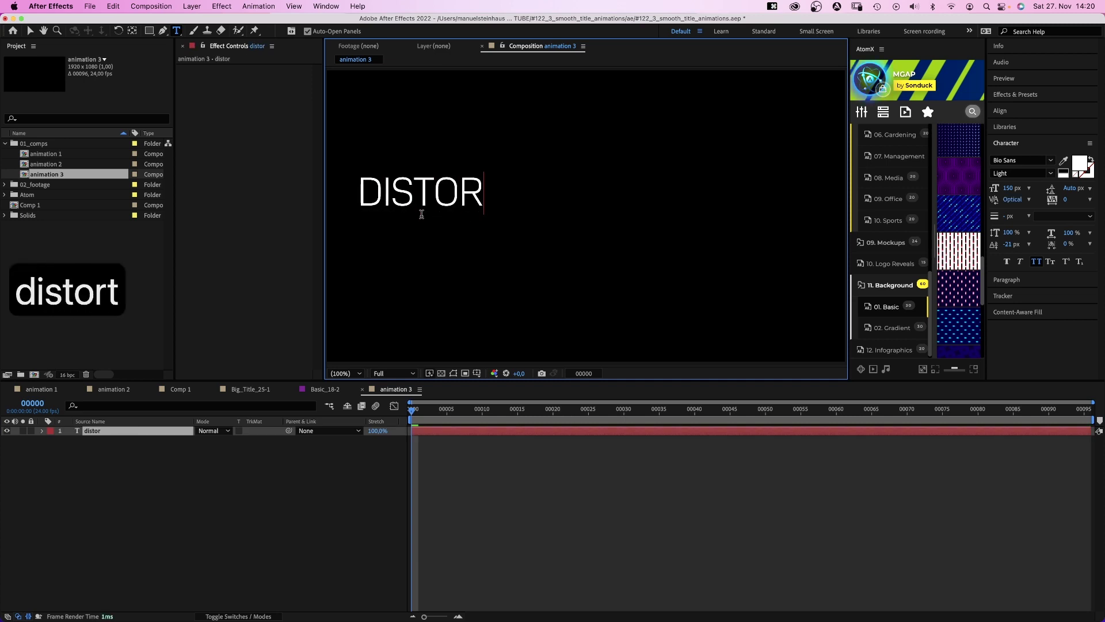
type("ted text")
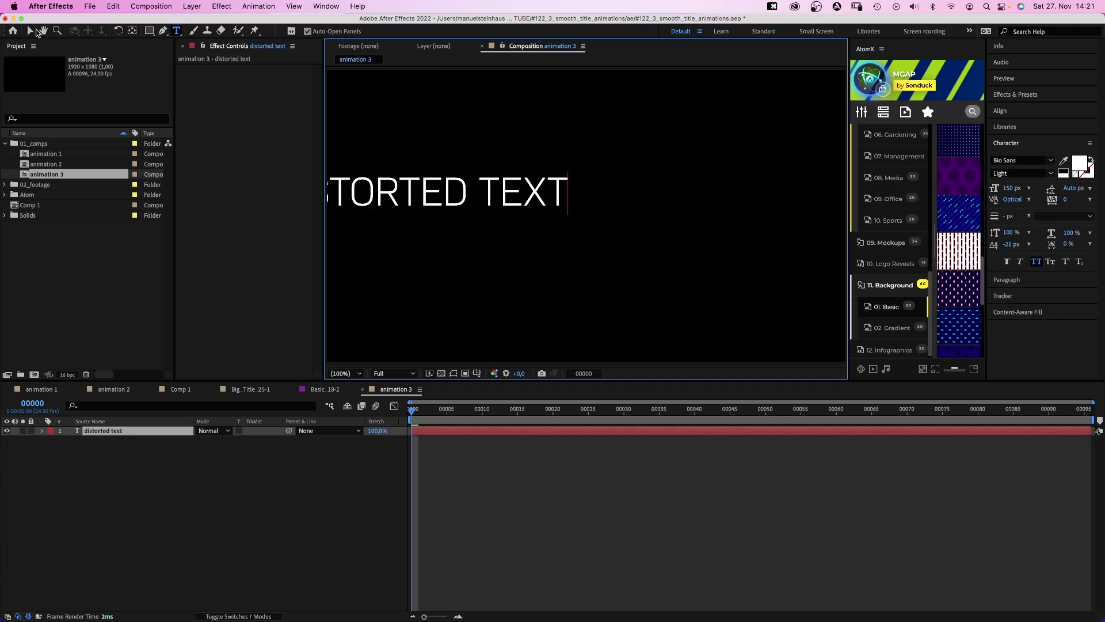
left_click(31, 31)
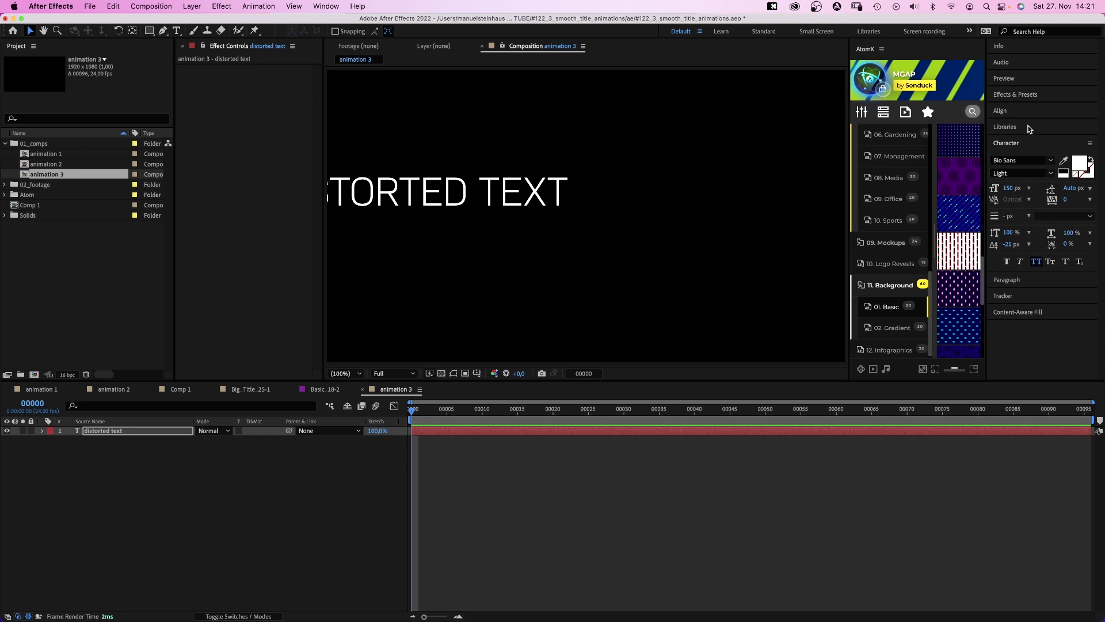
left_click(1019, 111)
left_click(1017, 138)
left_click(1069, 139)
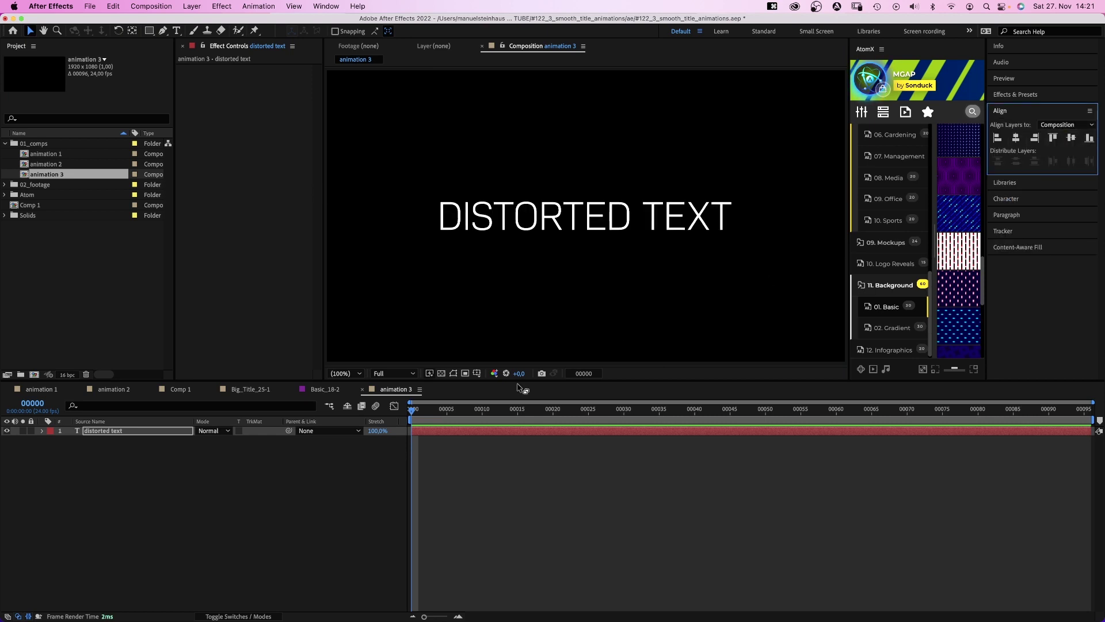
Add an animator keyframing Opacity 0% and Tracking Amount 550 at frame 0.
left_click(43, 431)
left_click(277, 440)
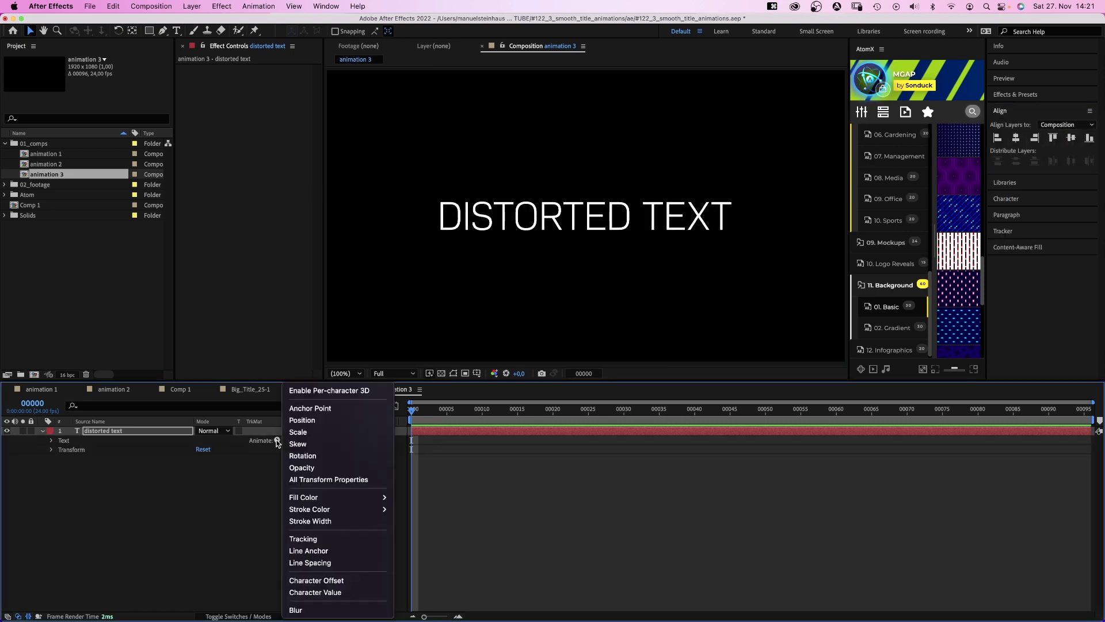
left_click(303, 469)
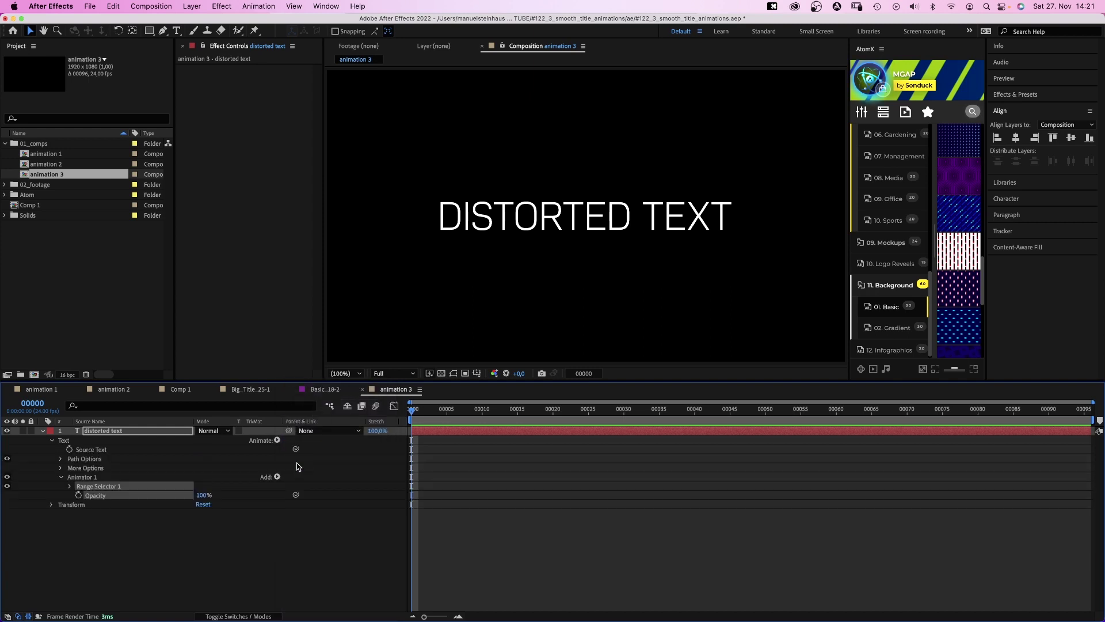
left_click(78, 496)
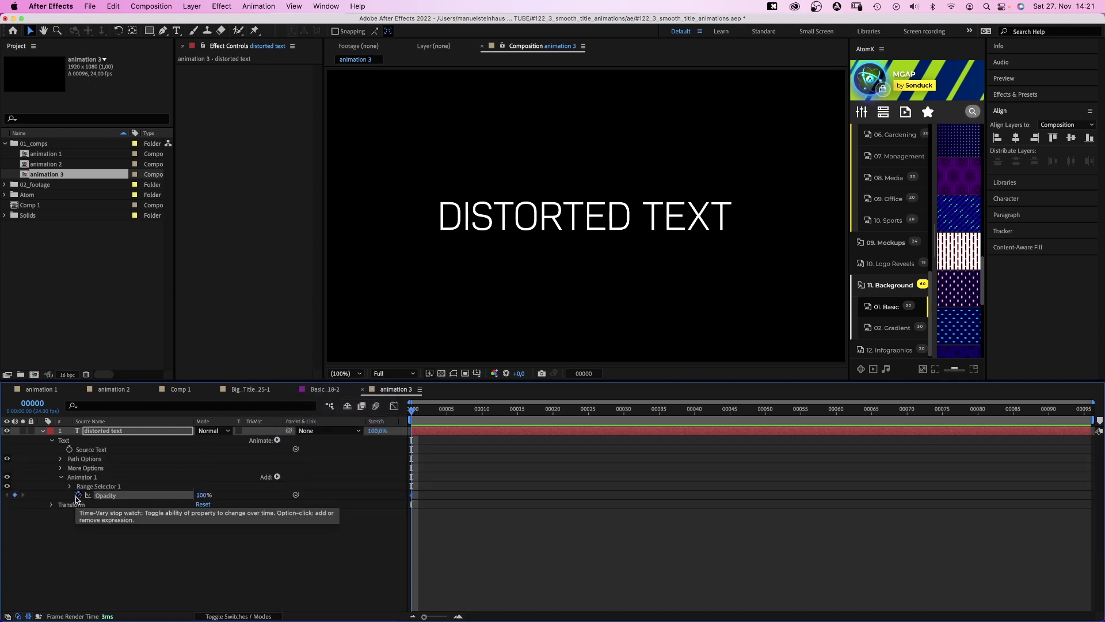
type("0")
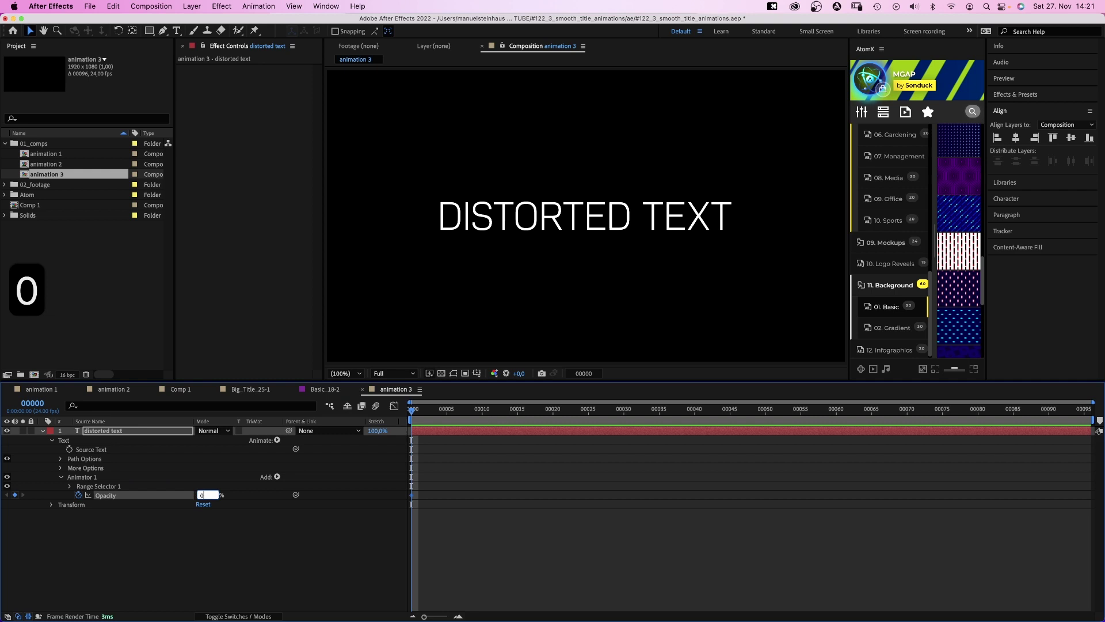
key("Return")
left_click(276, 477)
mouse_move(298, 477)
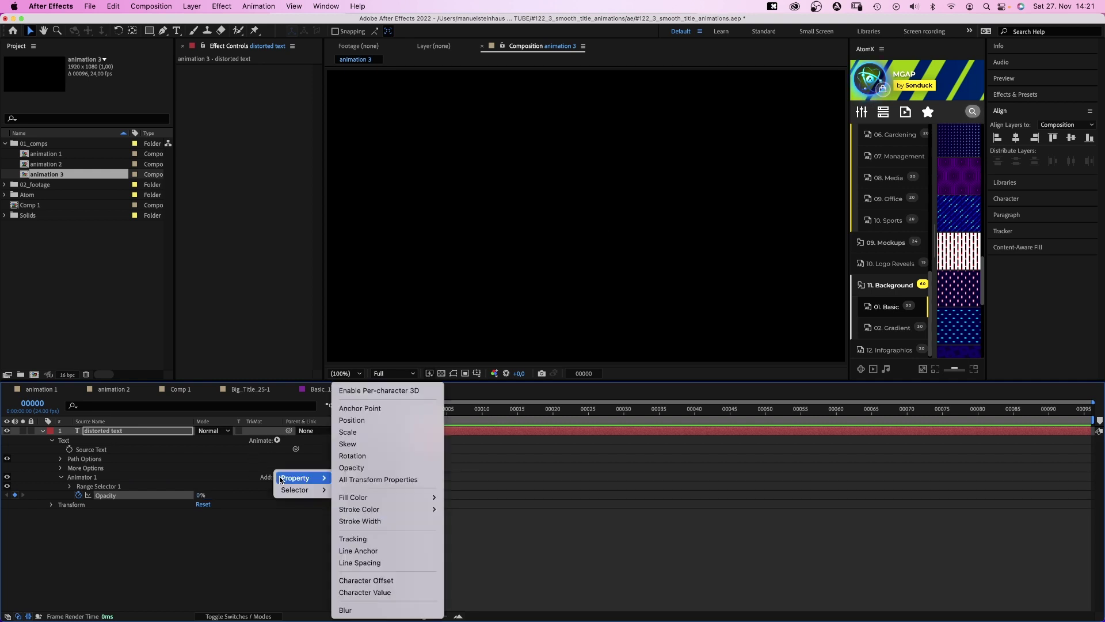
left_click(364, 539)
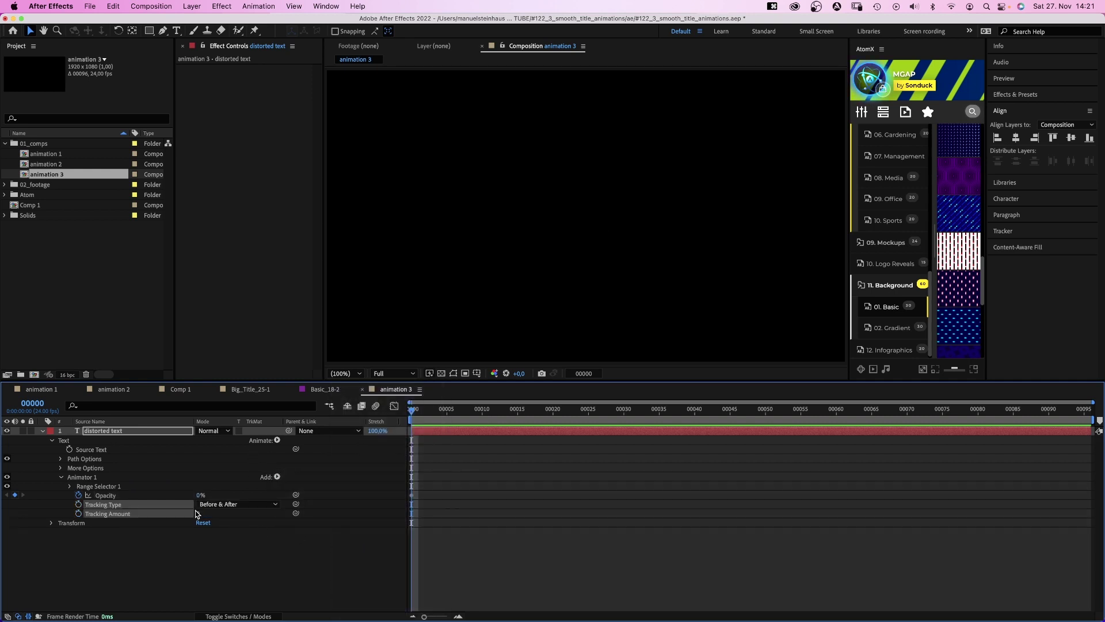
type("550")
key("Return")
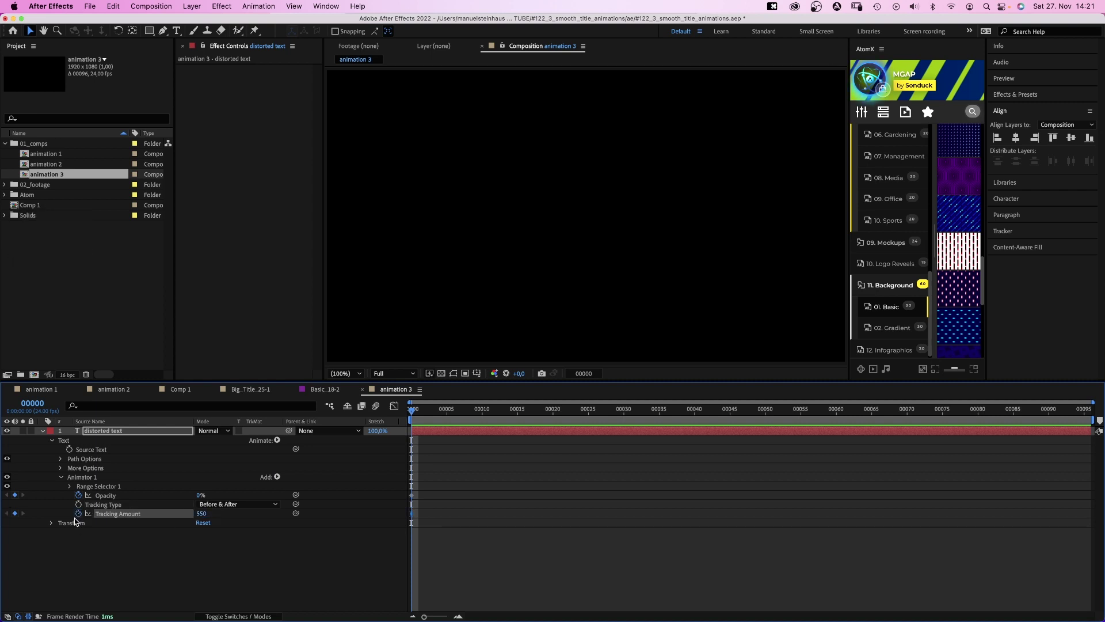
At frame 44, keyframe Tracking Amount 0 and Opacity 100%.
left_click_drag(453, 408, 723, 408)
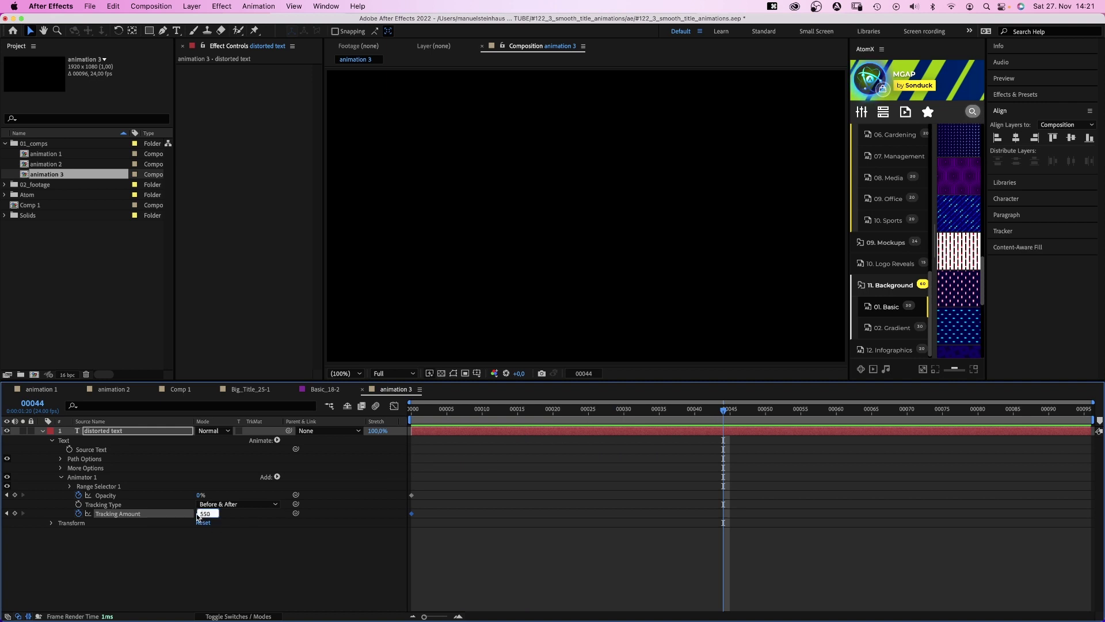
type("0")
key("Return")
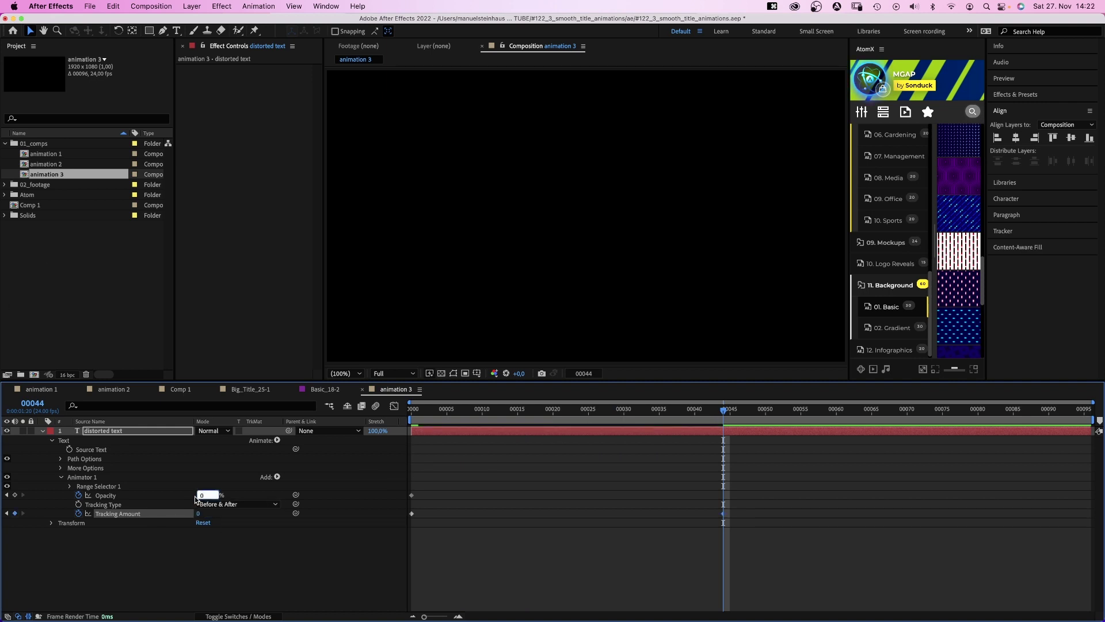
type("100")
key("Return")
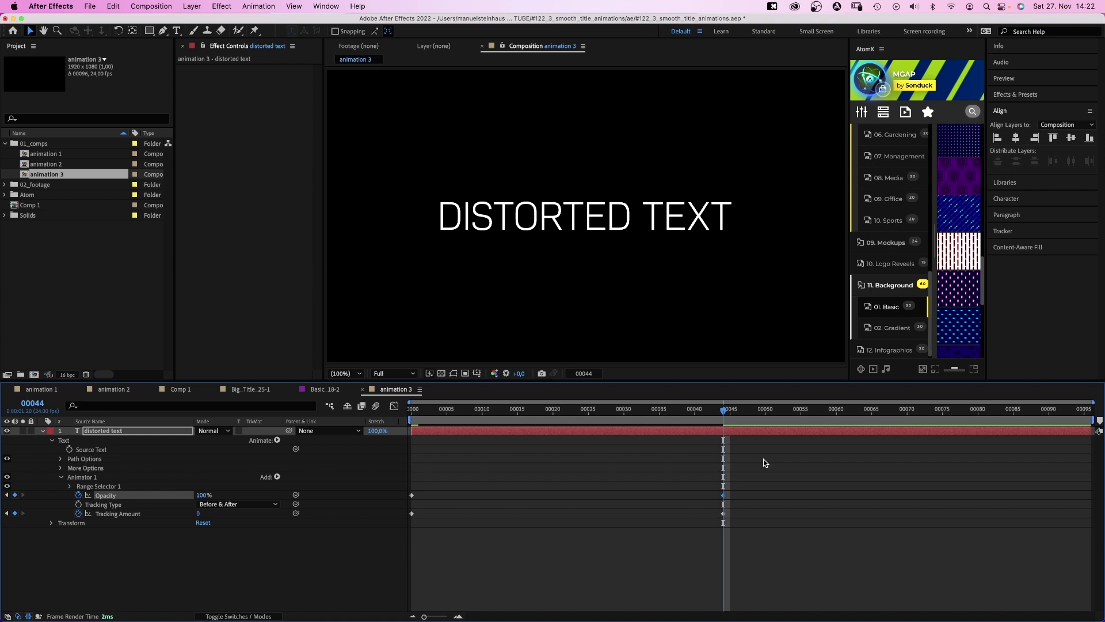
Strongly ease the opacity and tracking curves into their final keyframes in the Graph Editor.
left_click_drag(765, 456, 405, 536)
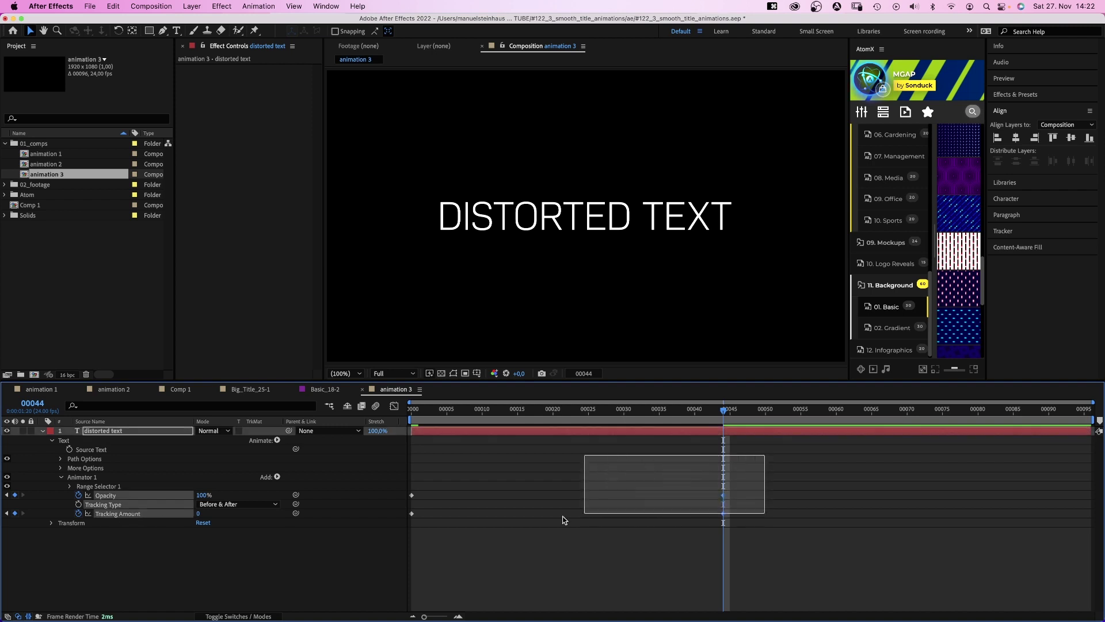
left_click(394, 408)
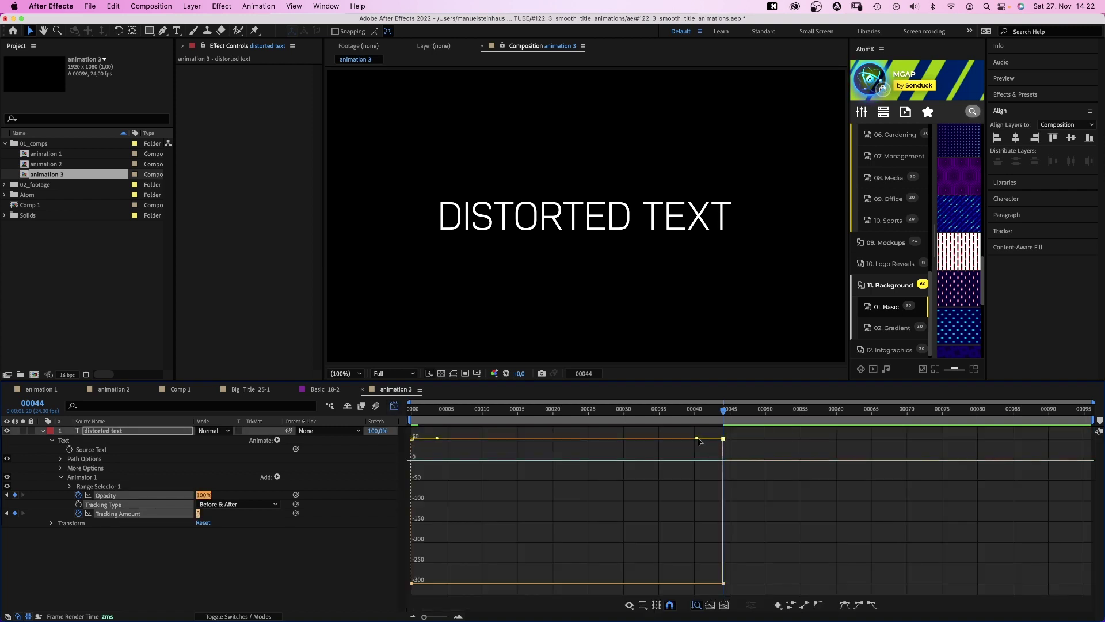
left_click_drag(697, 439, 566, 440)
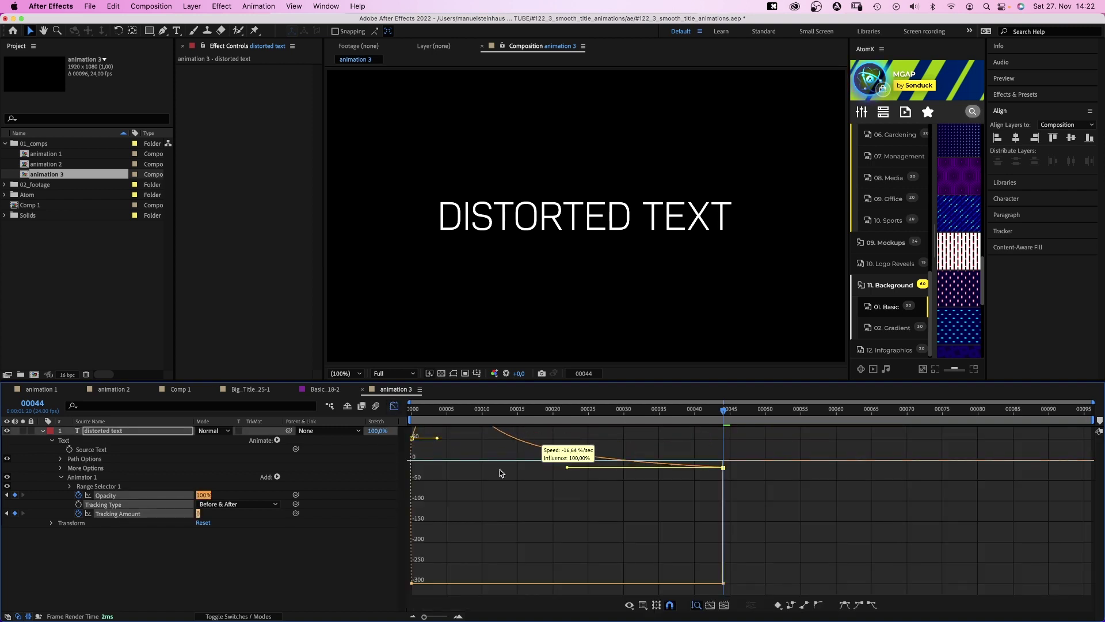
left_click(724, 583)
left_click_drag(696, 585, 497, 506)
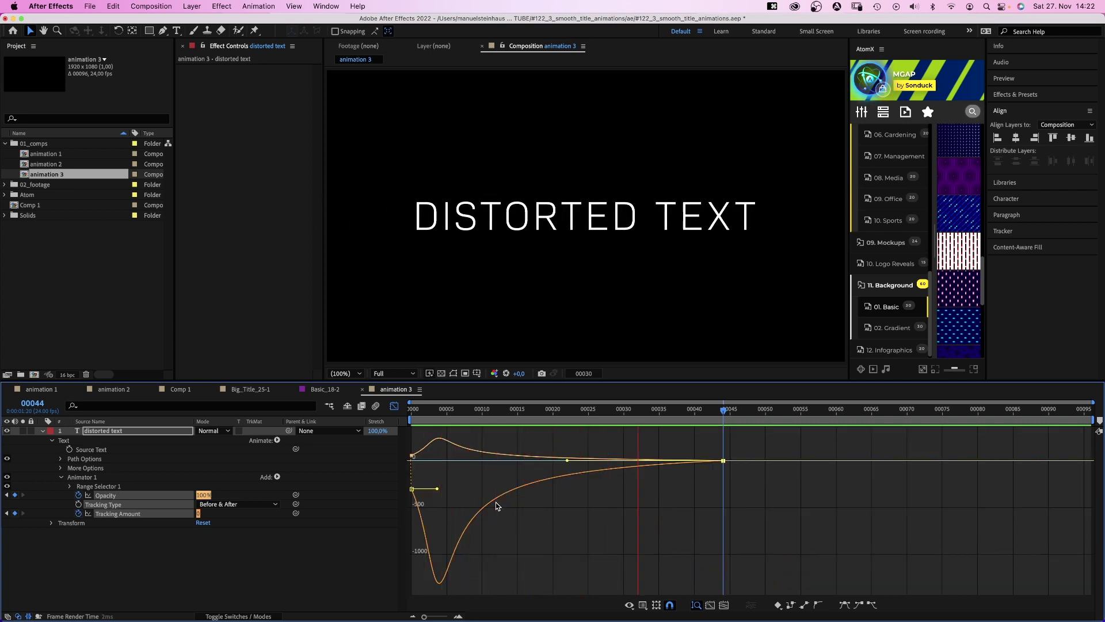
key("0")
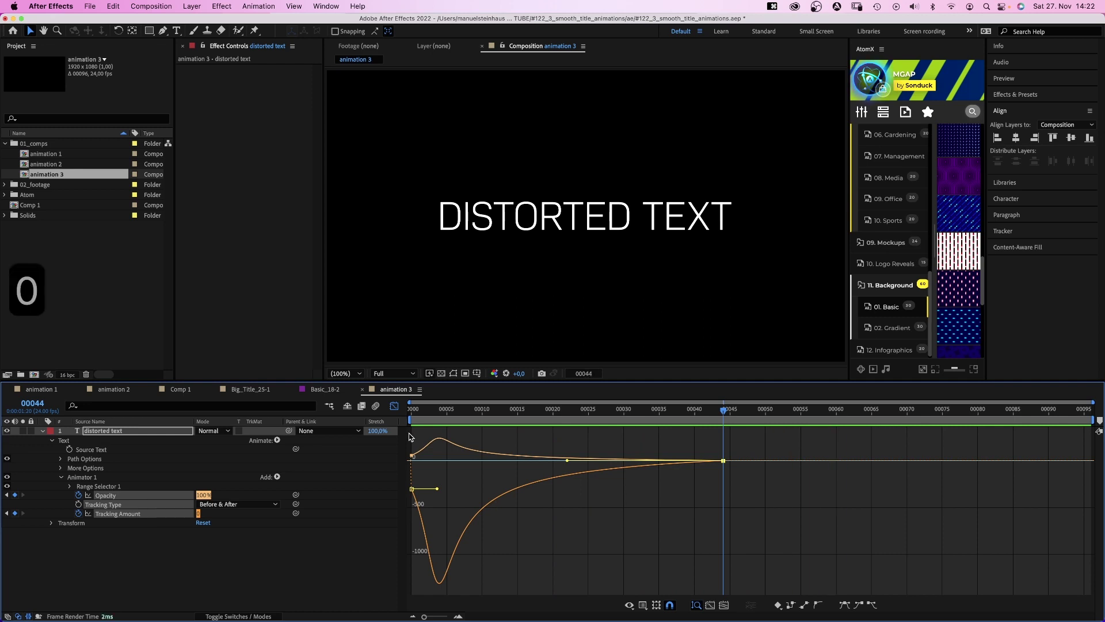
left_click(395, 405)
Duplicate the DISTORTED TEXT layer until there are six copies.
left_click(43, 430)
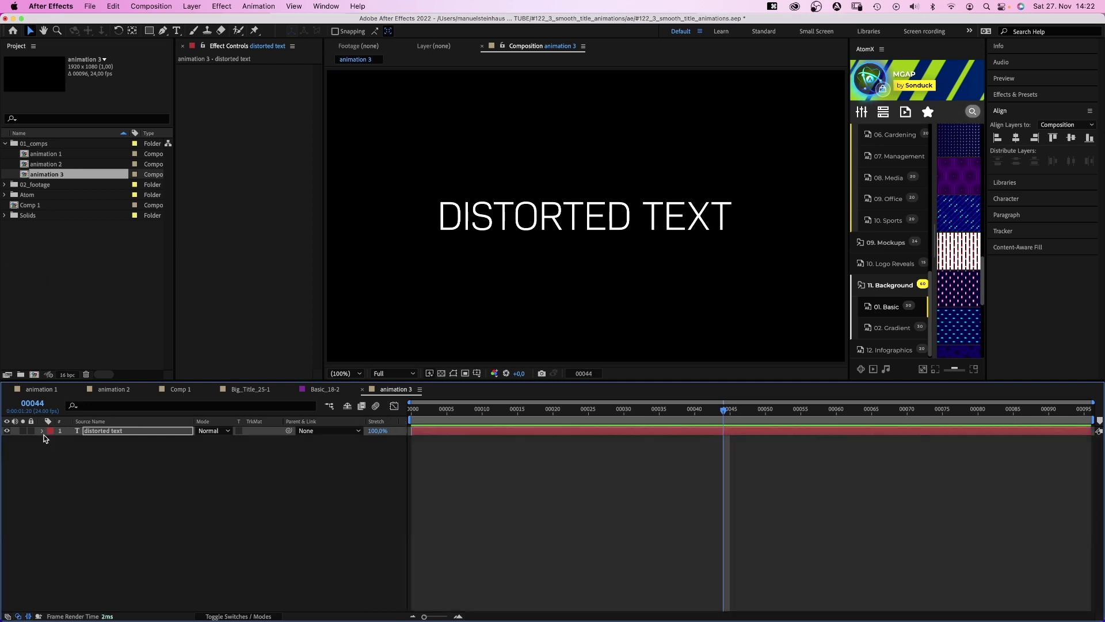
key("super+d")
key("super+d")
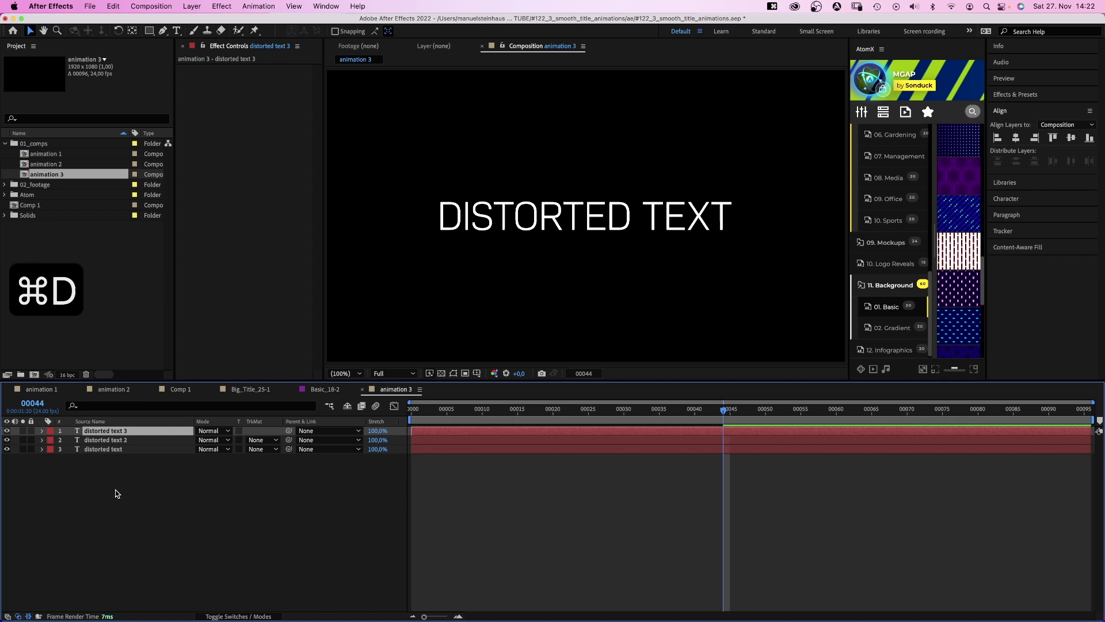
key("super+d")
key("super+d")
key("super+d")
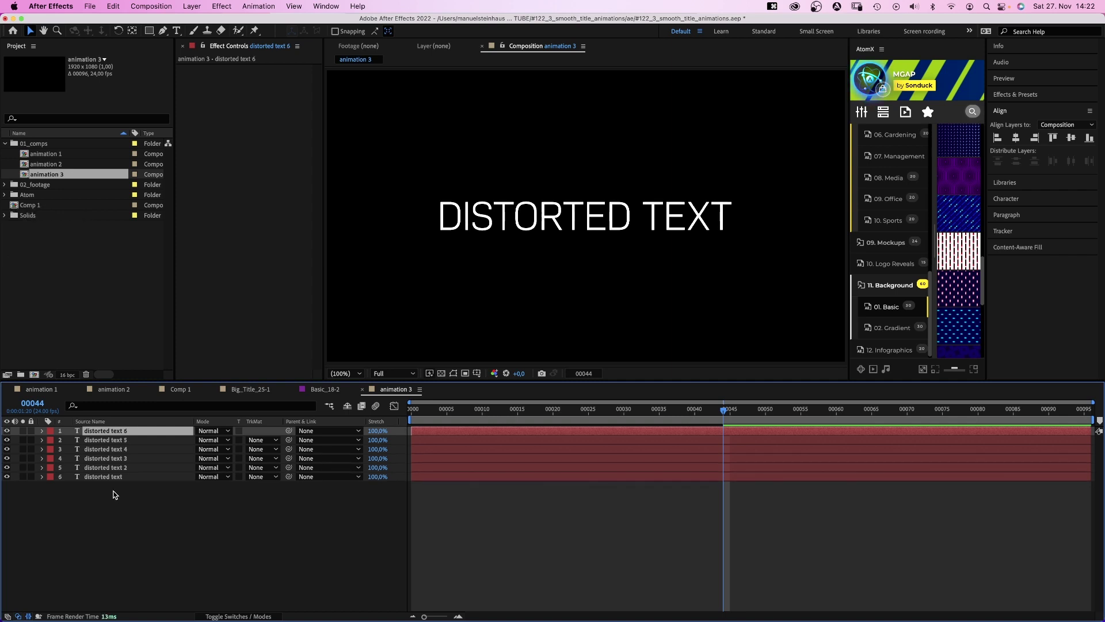
Turn on Show Grid and Snap to Grid in the composition viewer.
left_click(295, 6)
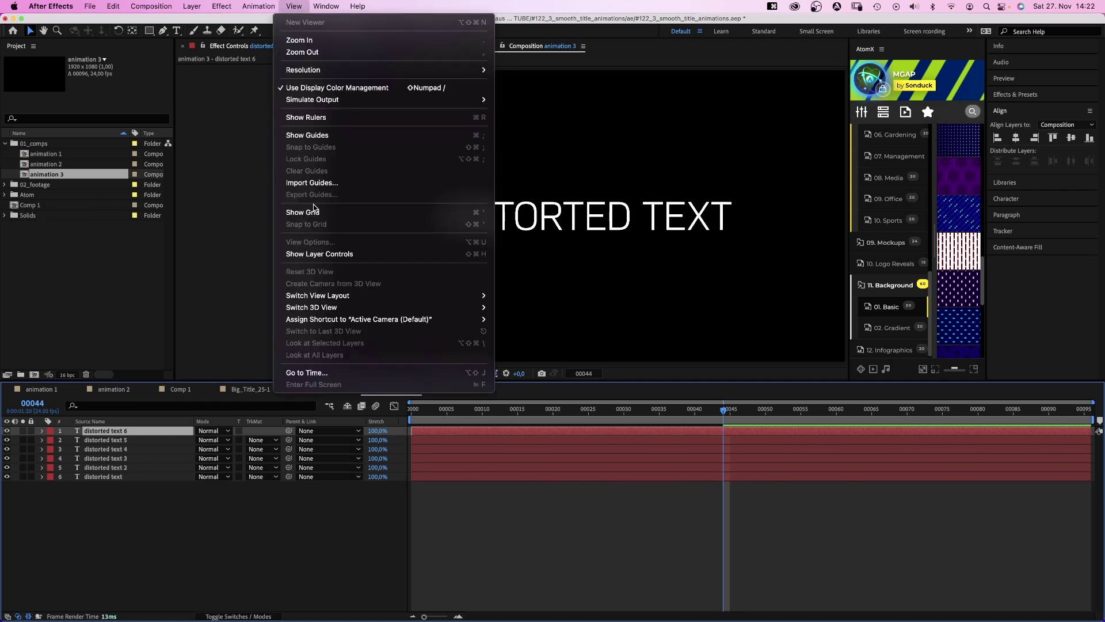
left_click(314, 211)
left_click(294, 6)
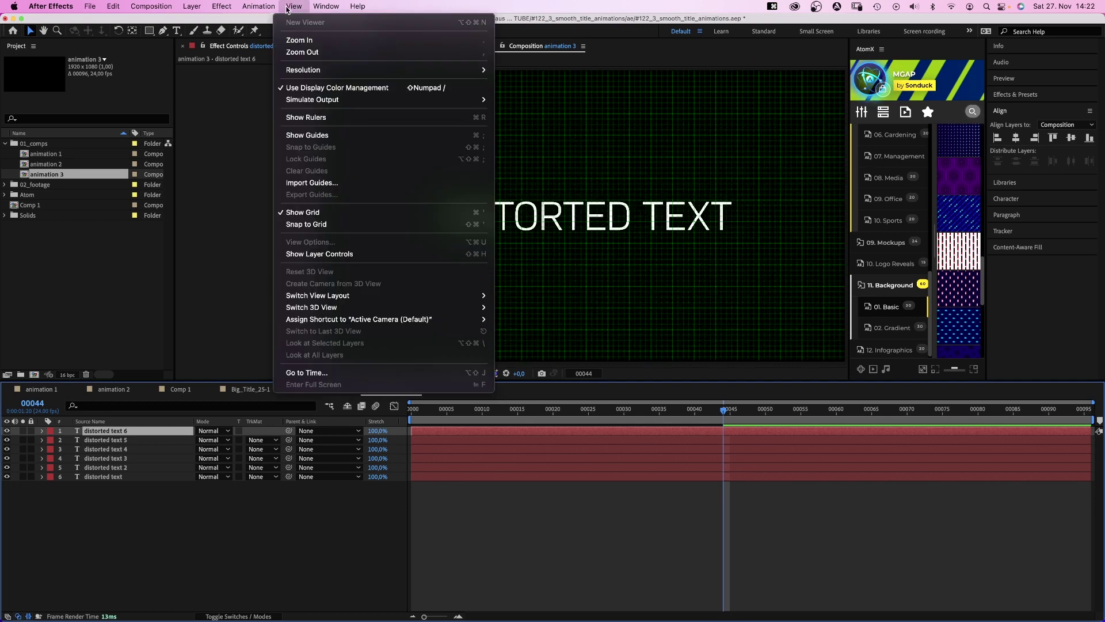
left_click(311, 226)
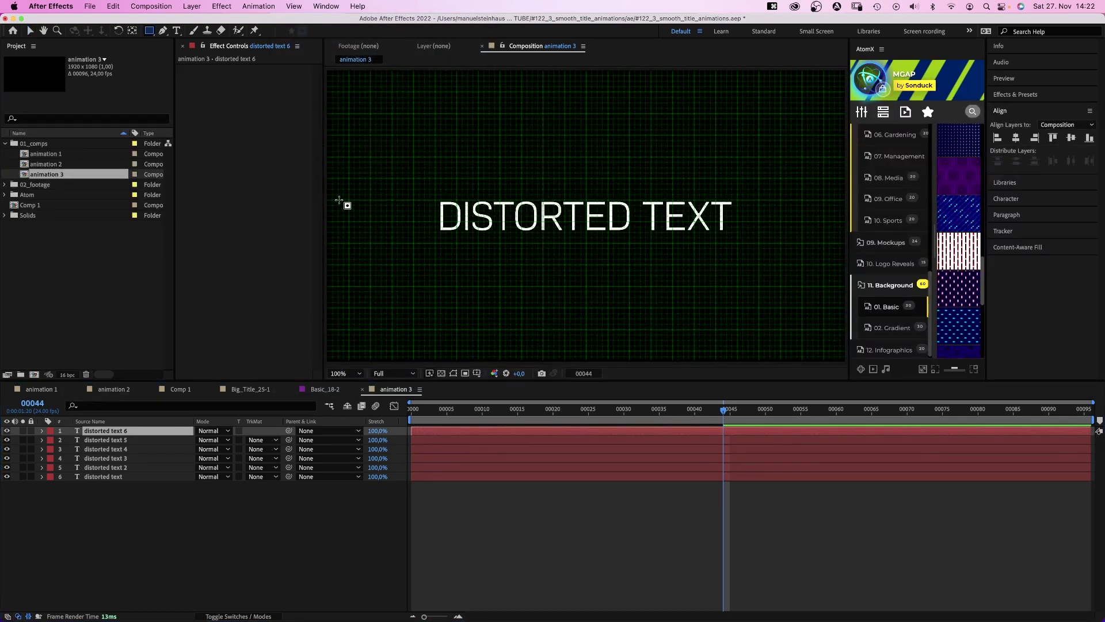
Draw a thin rectangle strip mask across the top layer's title and copy Mask 1.
left_click_drag(338, 199, 826, 207)
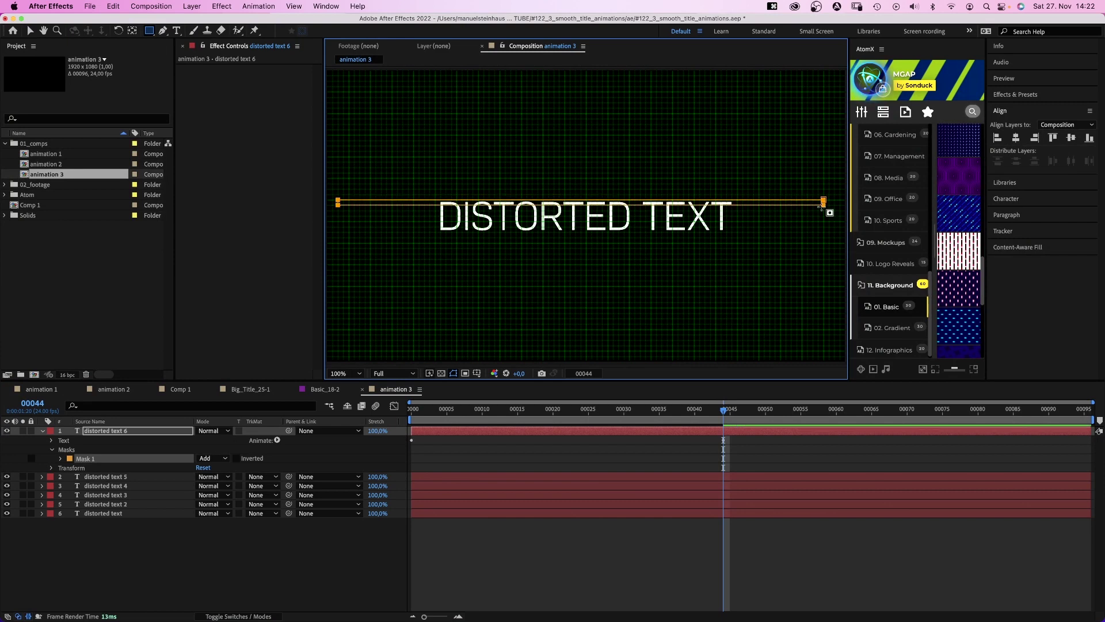
scroll(826, 209, "up", 1)
scroll(826, 210, "up", 1)
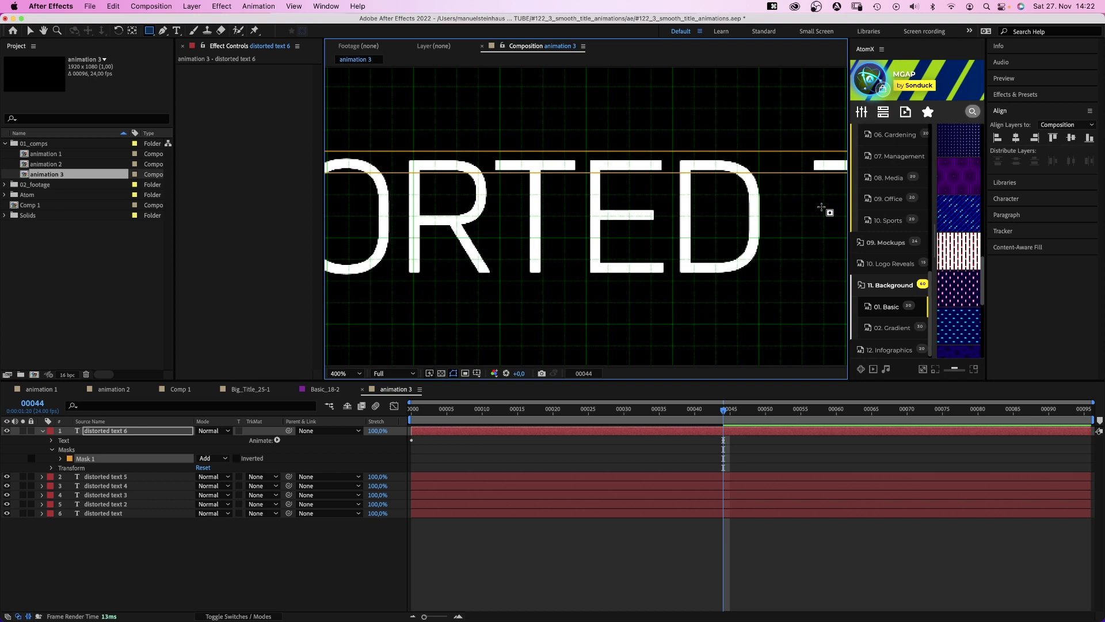
key("slash")
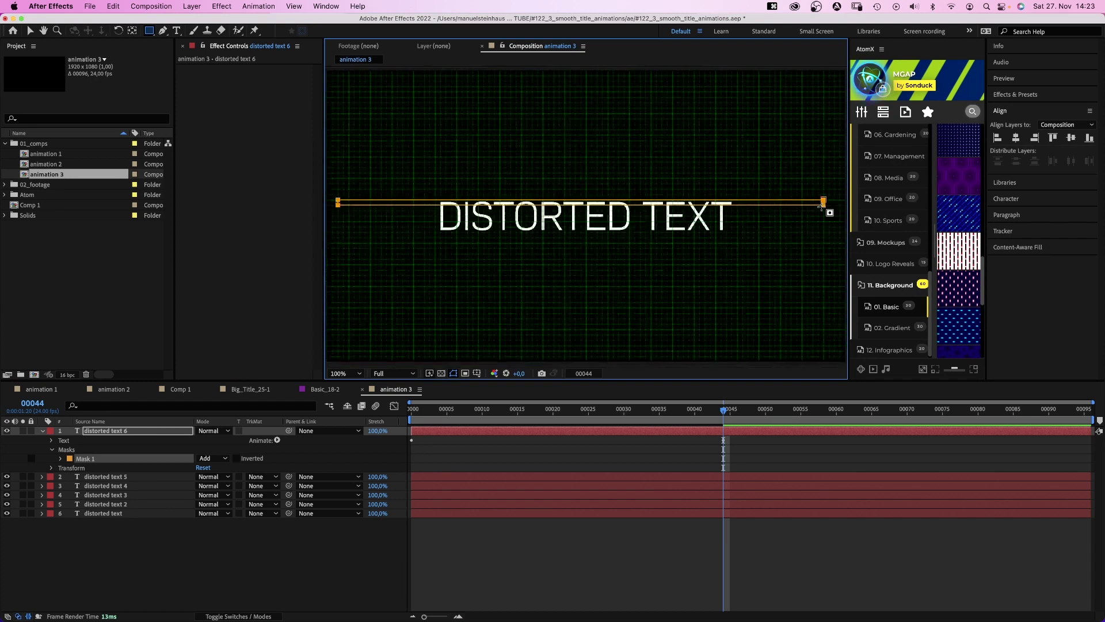
left_click(109, 478)
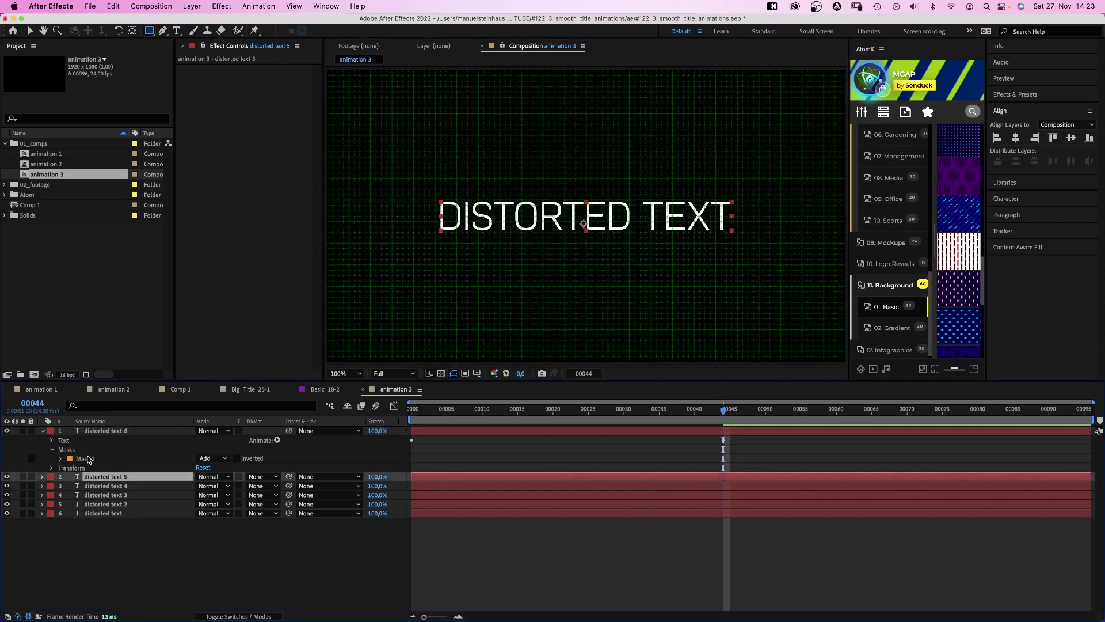
left_click(90, 459)
key("super+c")
Paste the strip mask into distorted text 5, 4 and 3, moving it lower.
left_click(106, 478)
key("super+v")
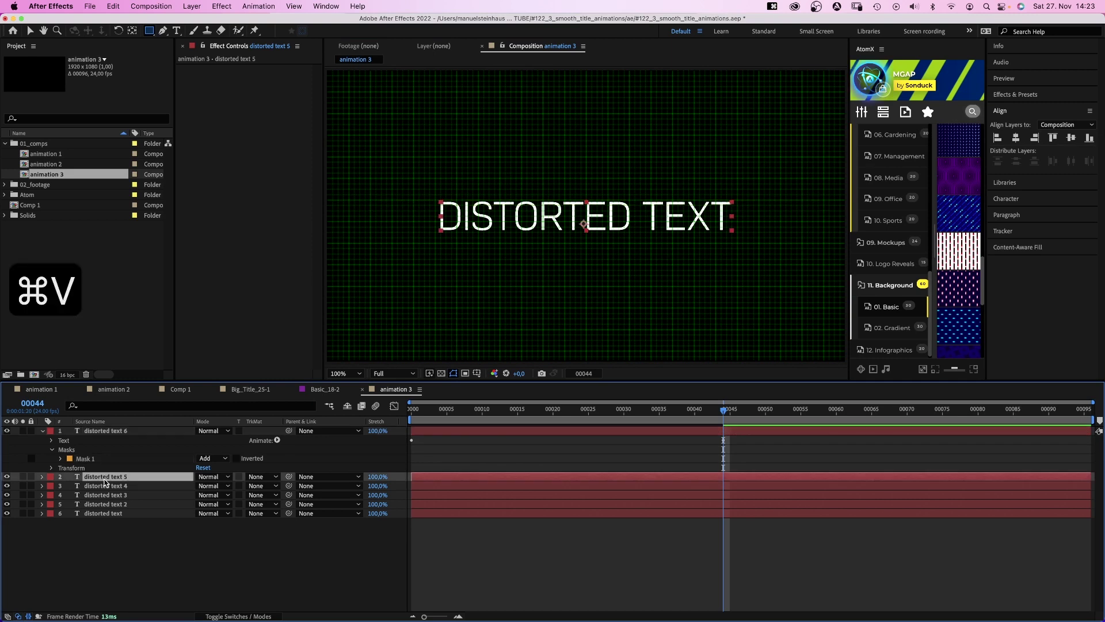
key("m")
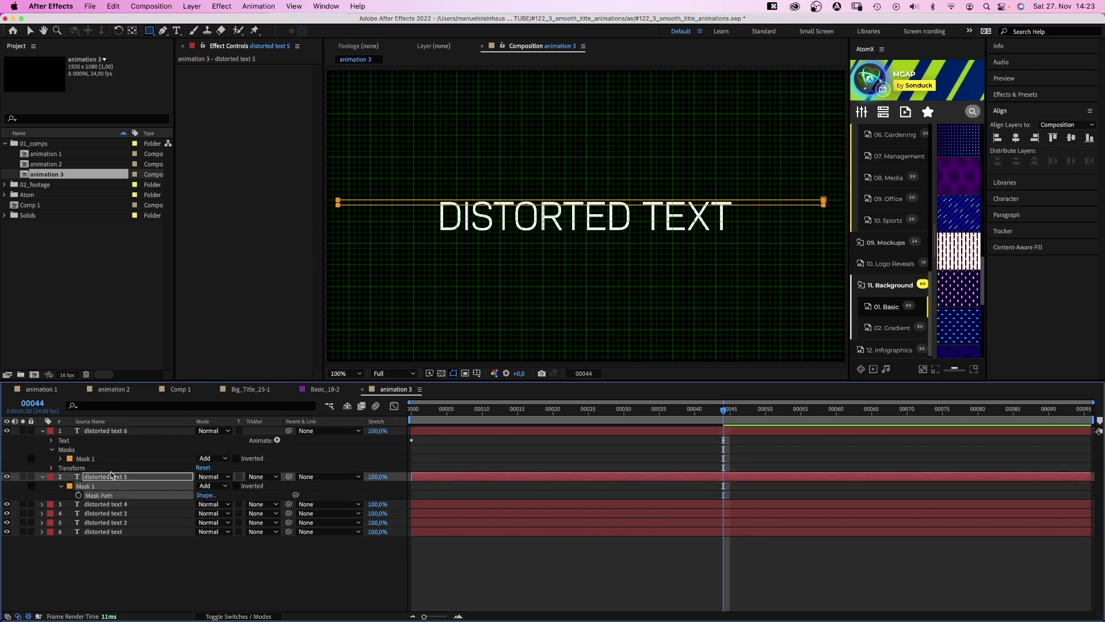
key("v")
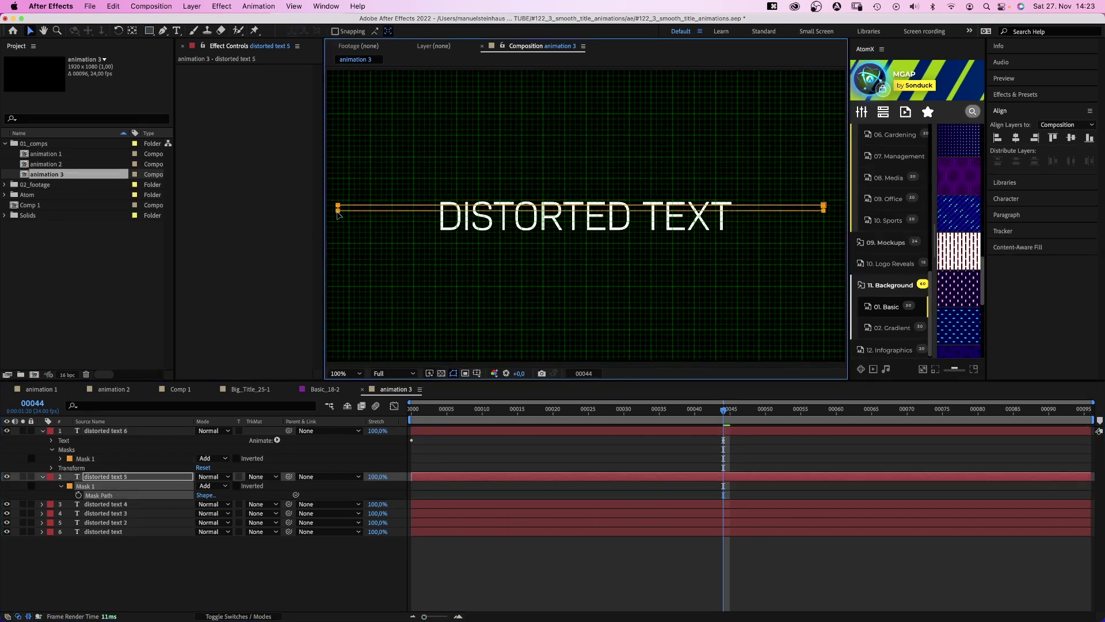
left_click(107, 504)
key("super+v")
key("super+Down")
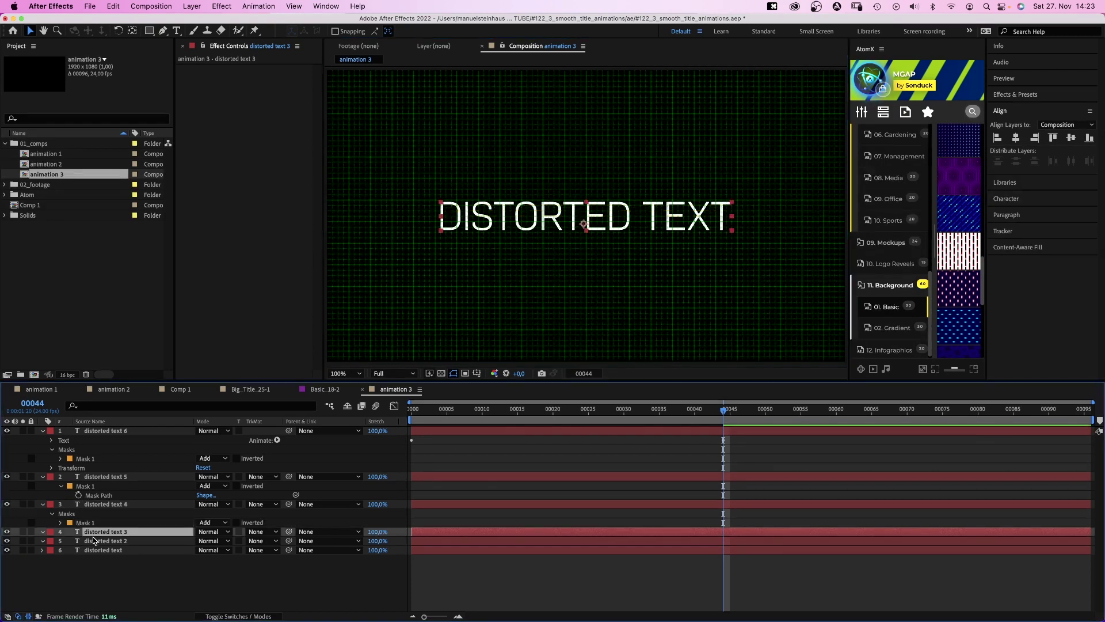
key("super+v")
left_click_drag(343, 210, 343, 231)
Paste the mask into distorted text 2 and distorted text, then collapse all layers.
key("super+Down")
key("super+v")
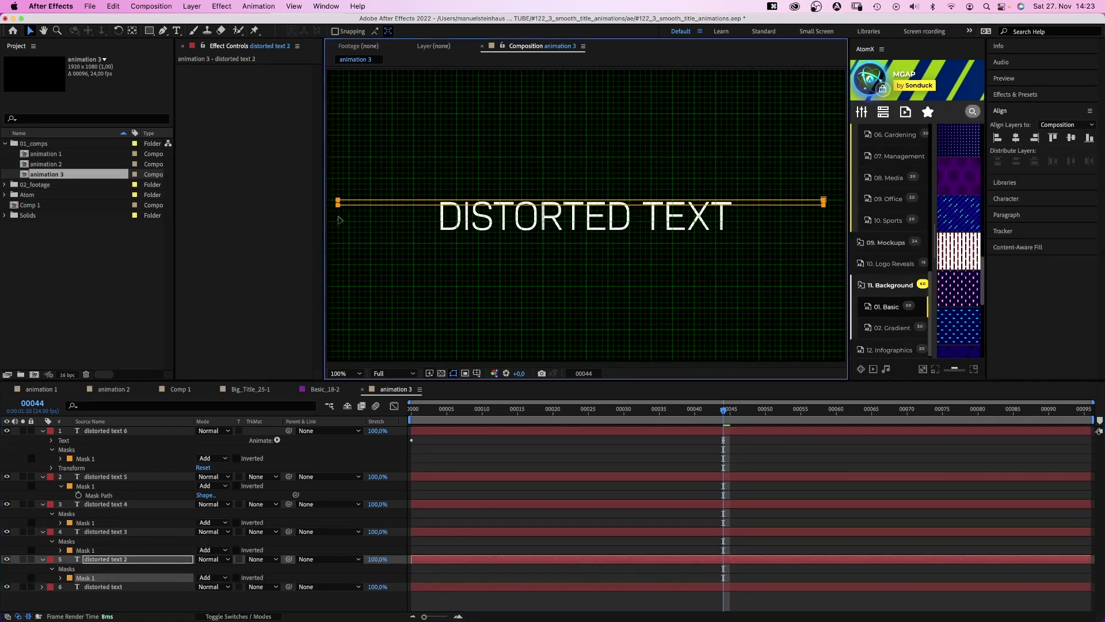
key("super+Down")
key("super+v")
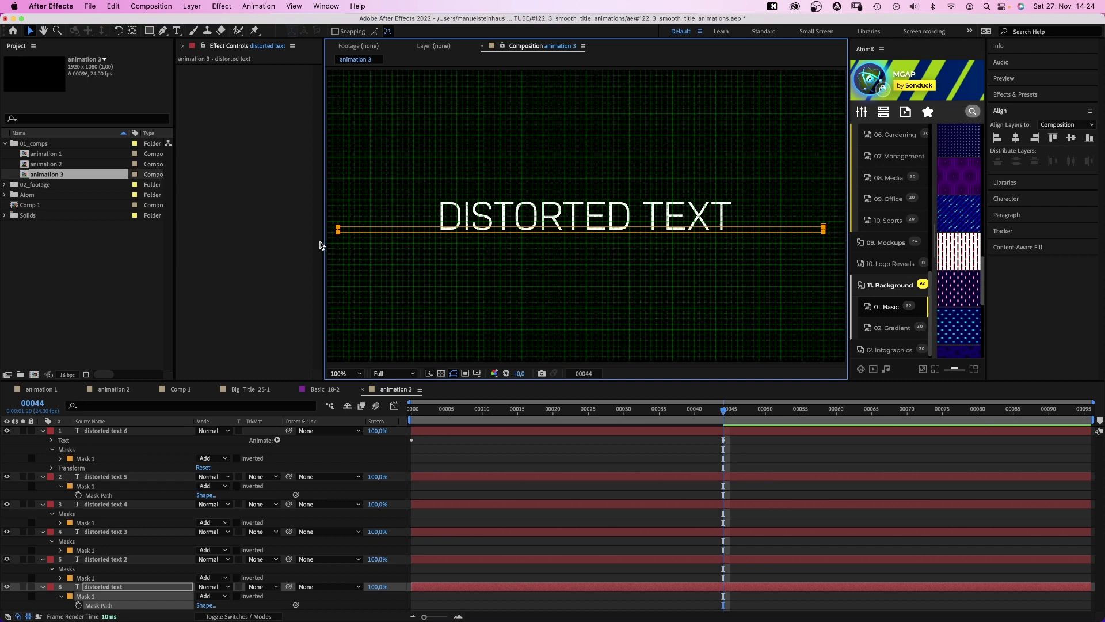
key("super+a")
left_click(42, 431)
Stagger the layers' in-points so lower strips start later, and preview.
left_click(163, 519)
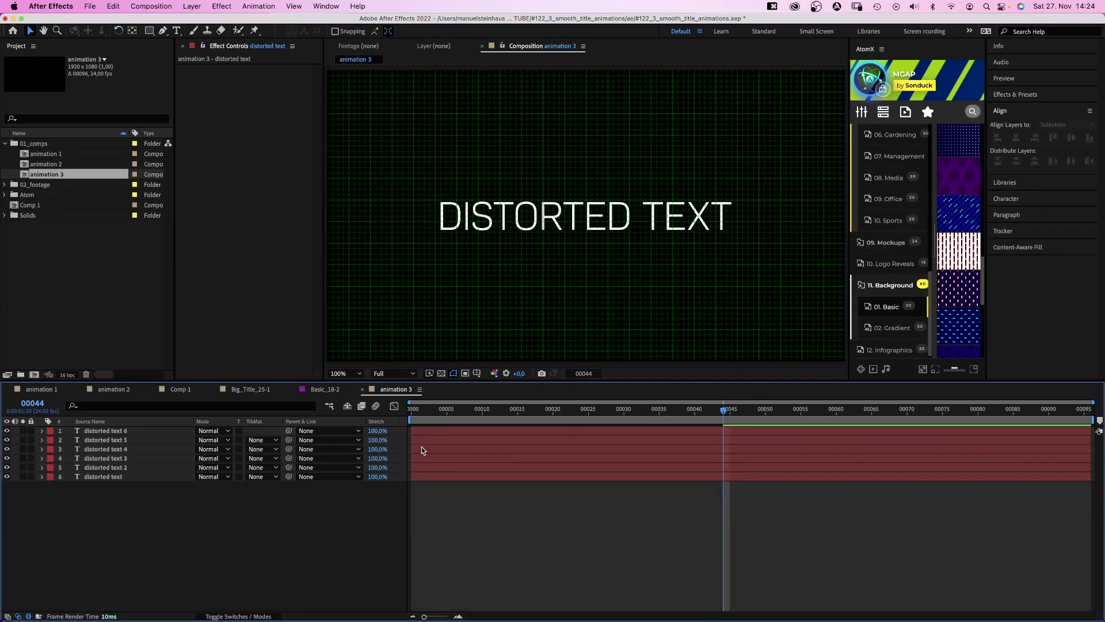
mouse_move(427, 439)
left_mouse_down()
mouse_move(442, 440)
mouse_move(439, 430)
mouse_move(453, 467)
left_mouse_up()
left_click(441, 461)
left_click_drag(436, 477, 450, 481)
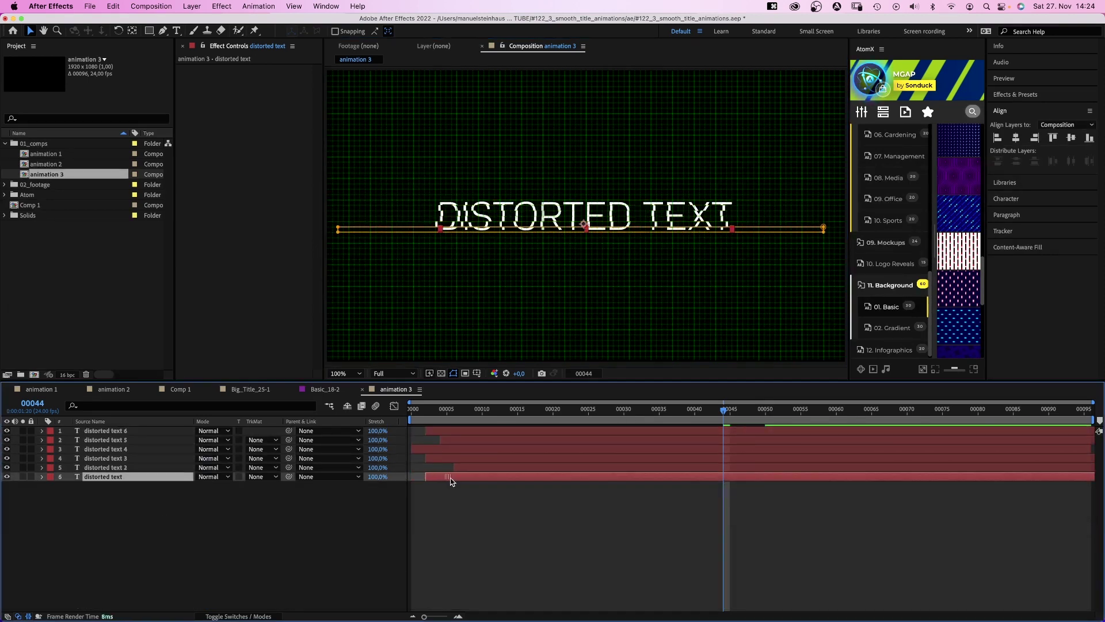
key("0")
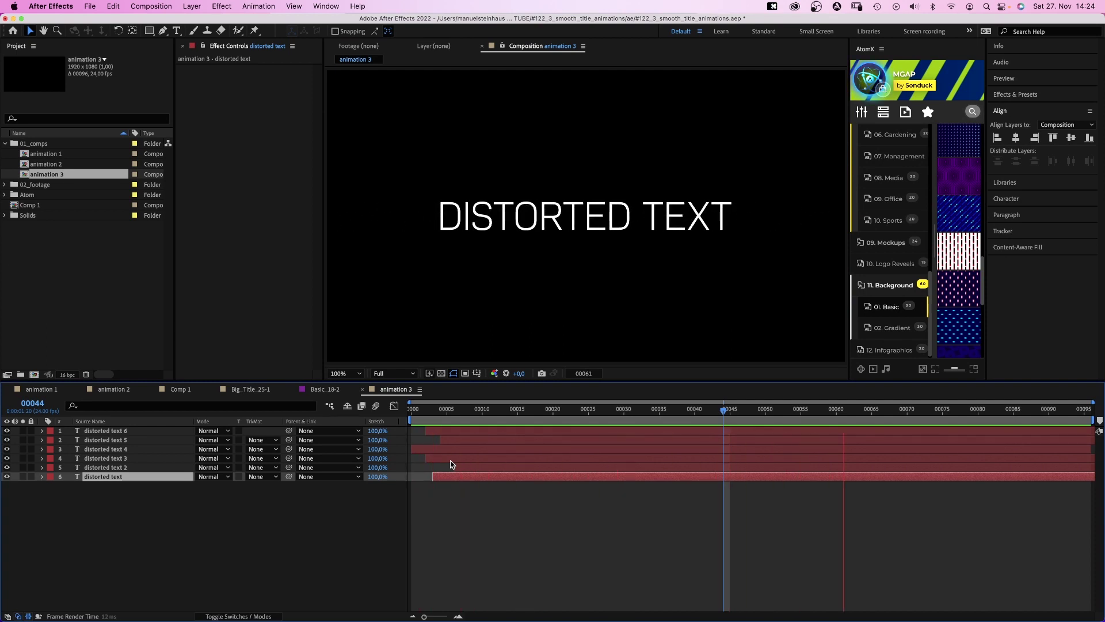
key("space")
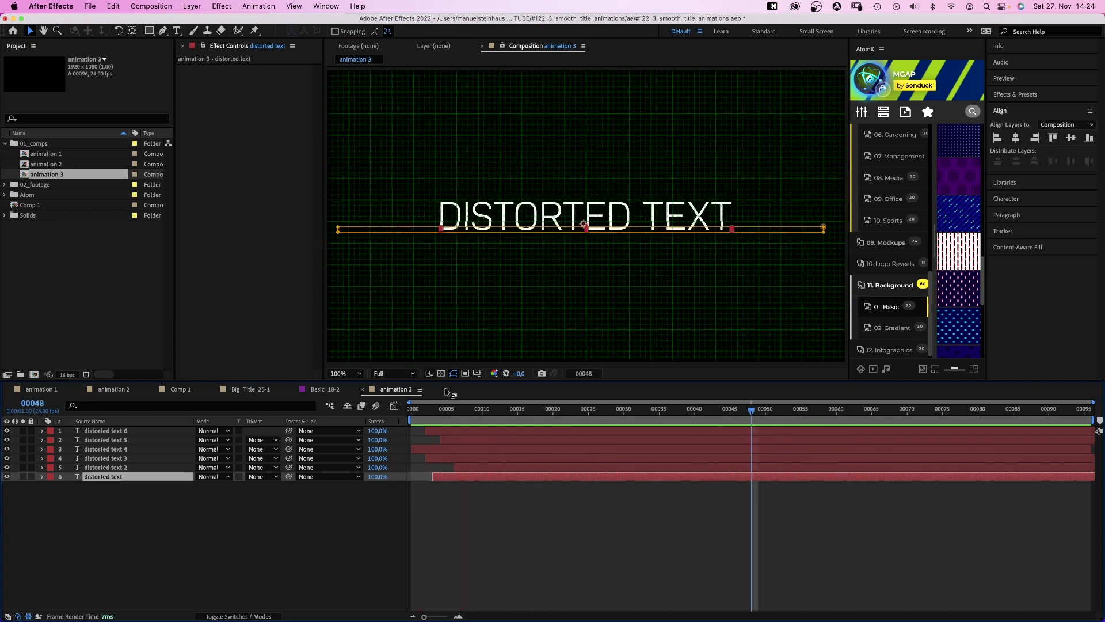
Hide the grid and select distorted text 2, 4, 6 and distorted text layers.
left_click(478, 374)
left_click(490, 415)
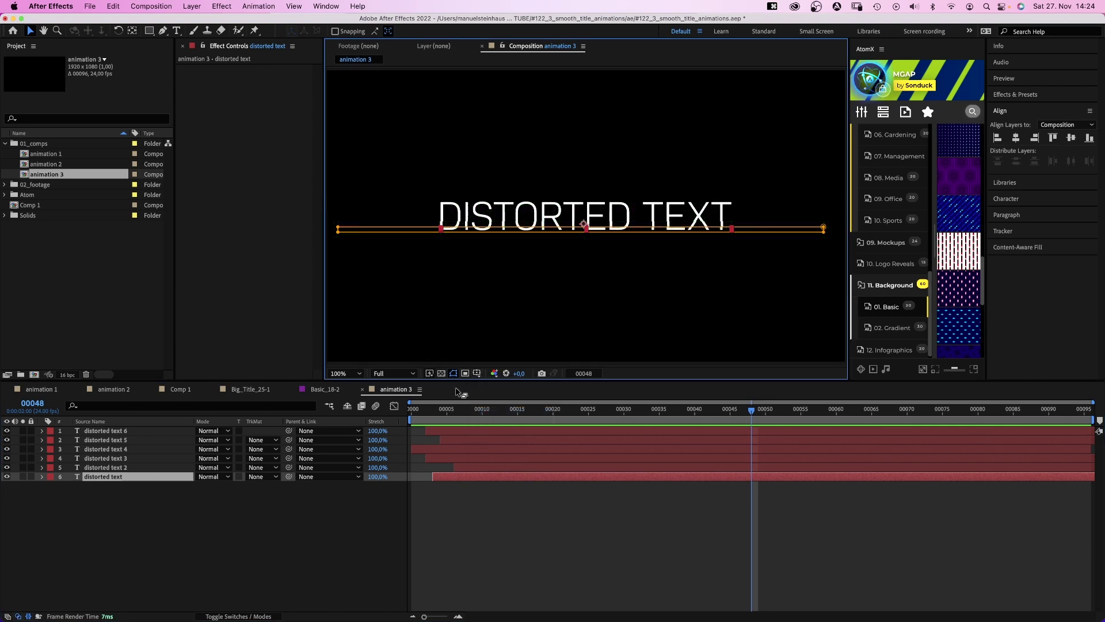
left_click(93, 469)
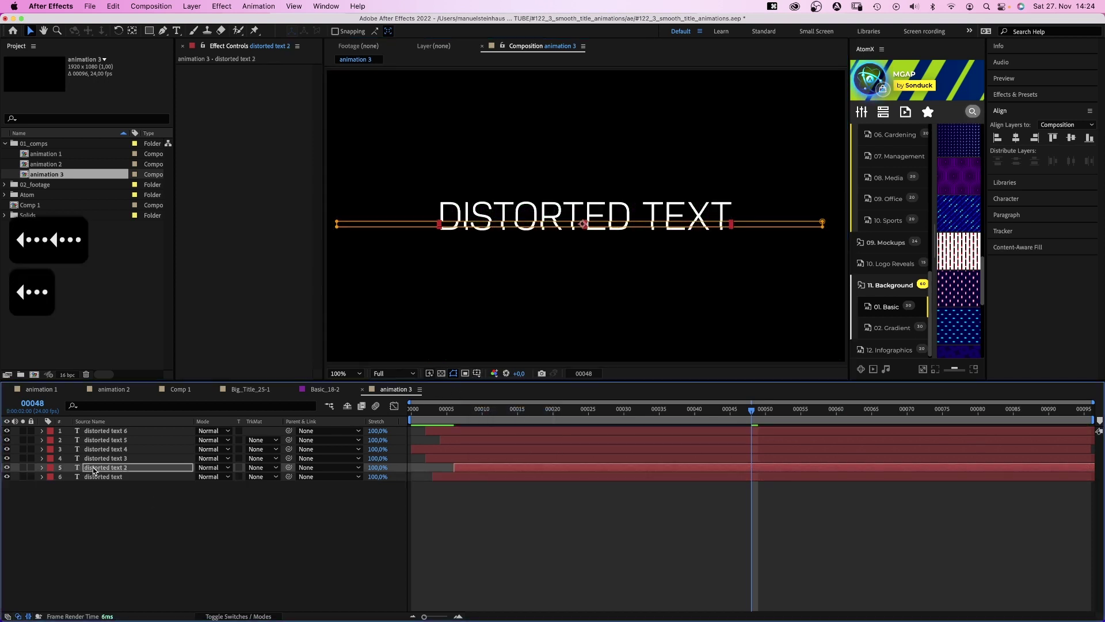
left_click(112, 450)
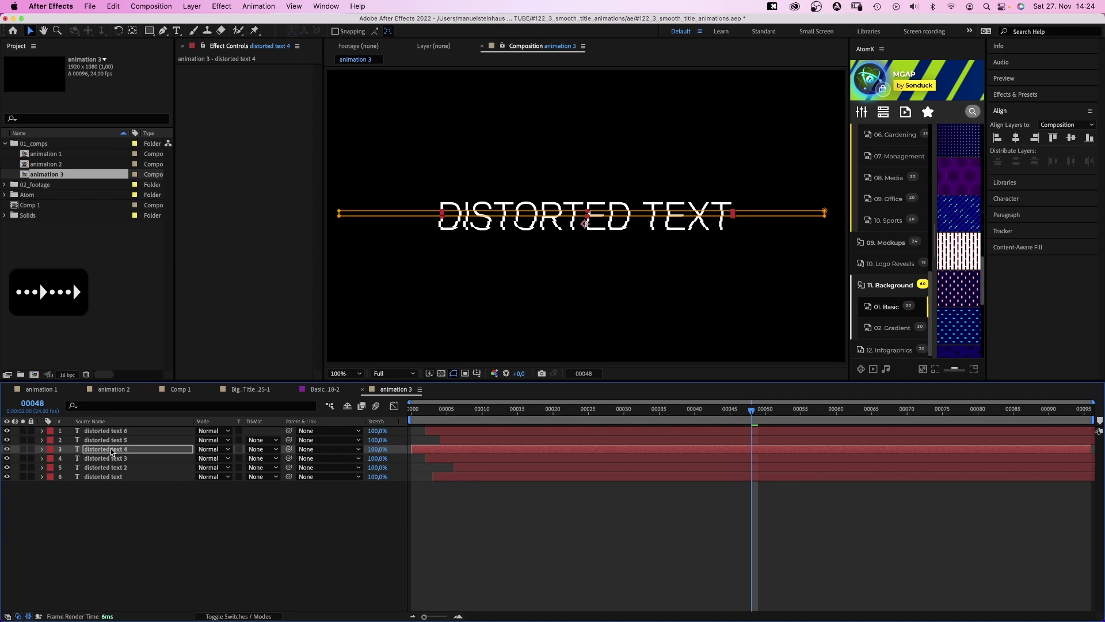
left_click(105, 430)
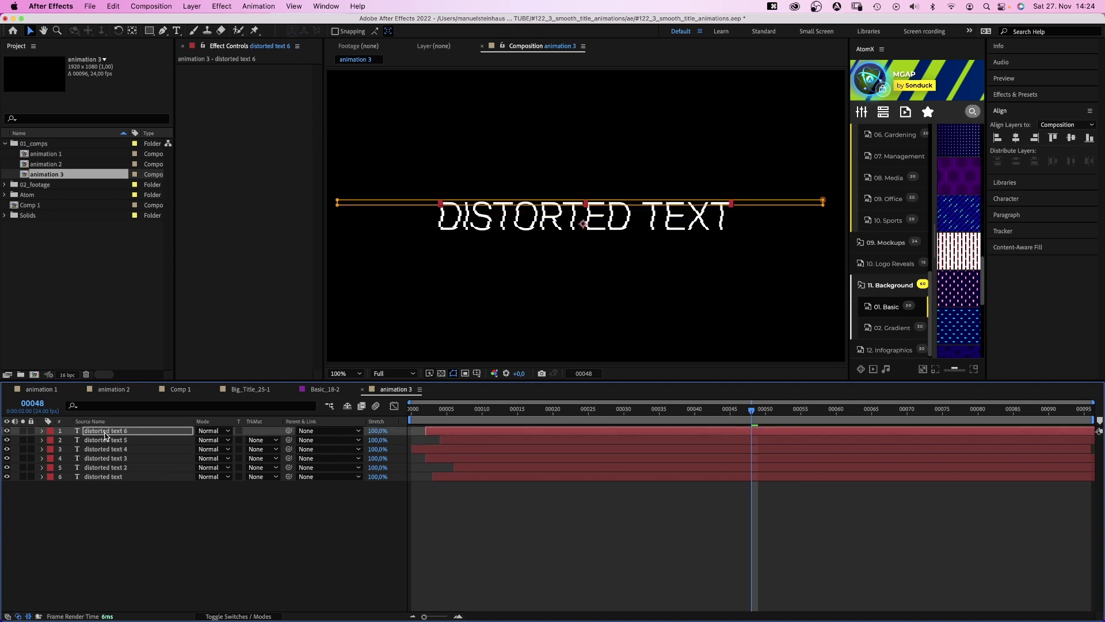
left_click(95, 477)
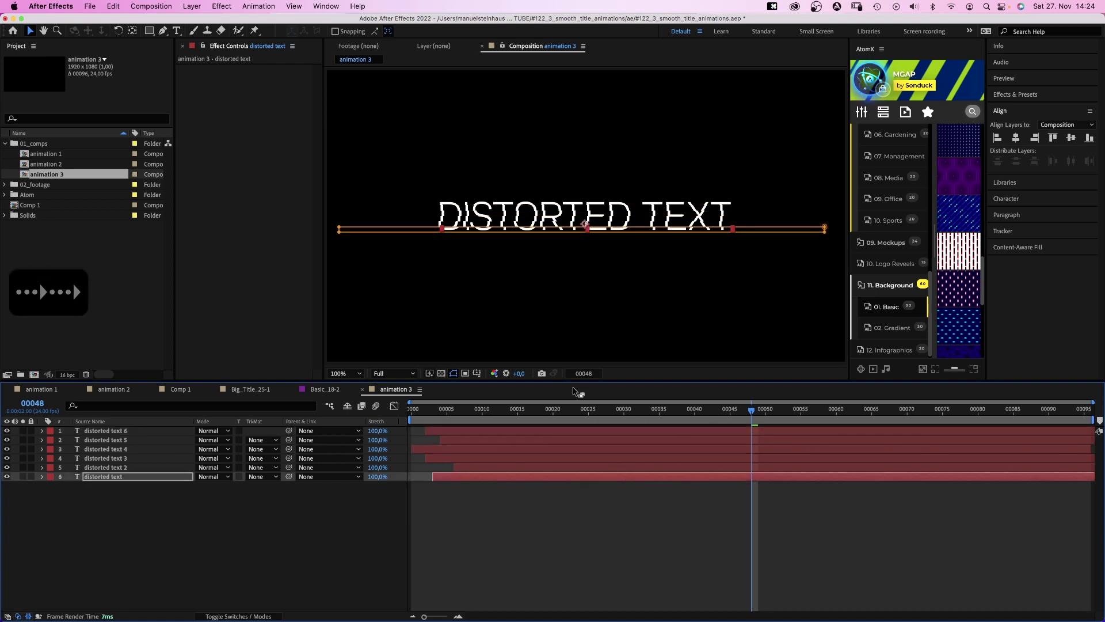
Set distorted text 3's font style to SemiBold in the Character panel.
left_click(1007, 198)
left_click(1048, 173)
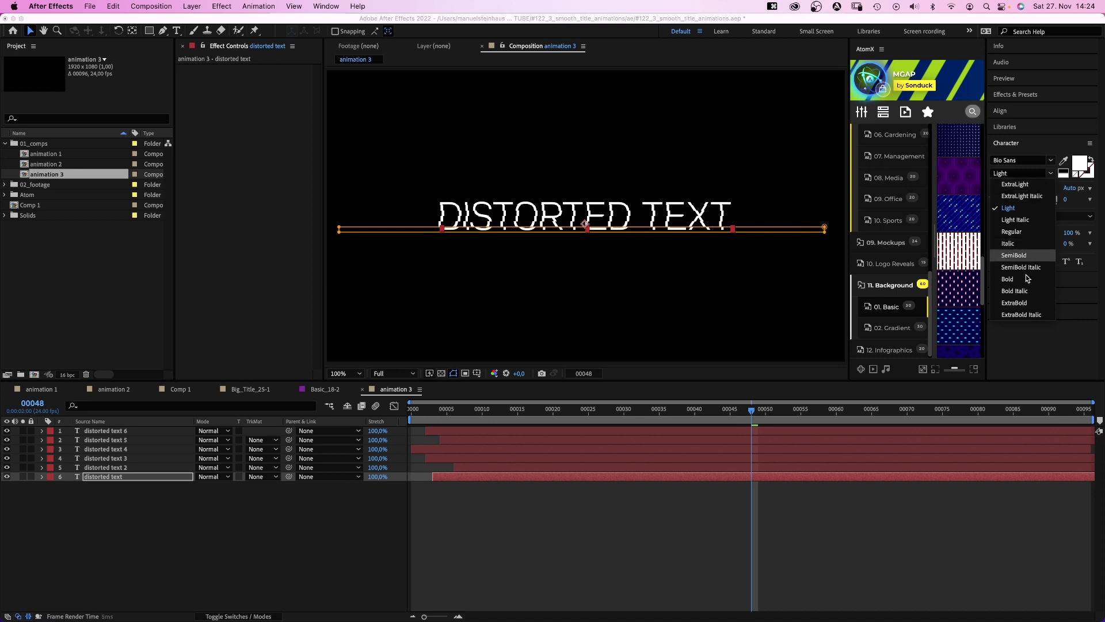
key("Escape")
left_click(95, 459)
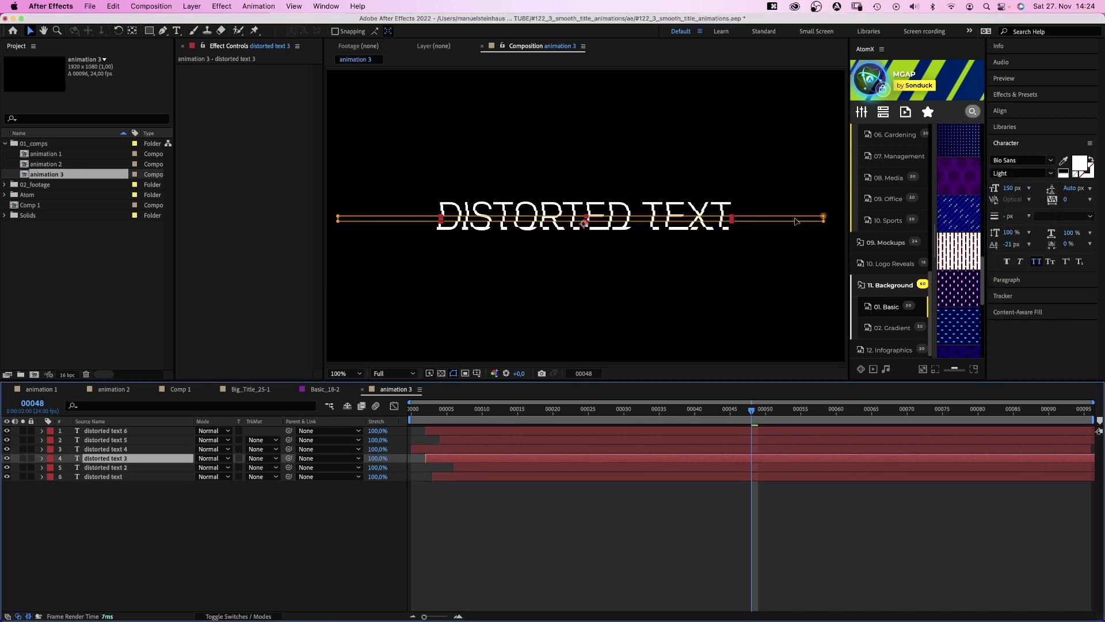
left_click(1049, 173)
left_click(1026, 257)
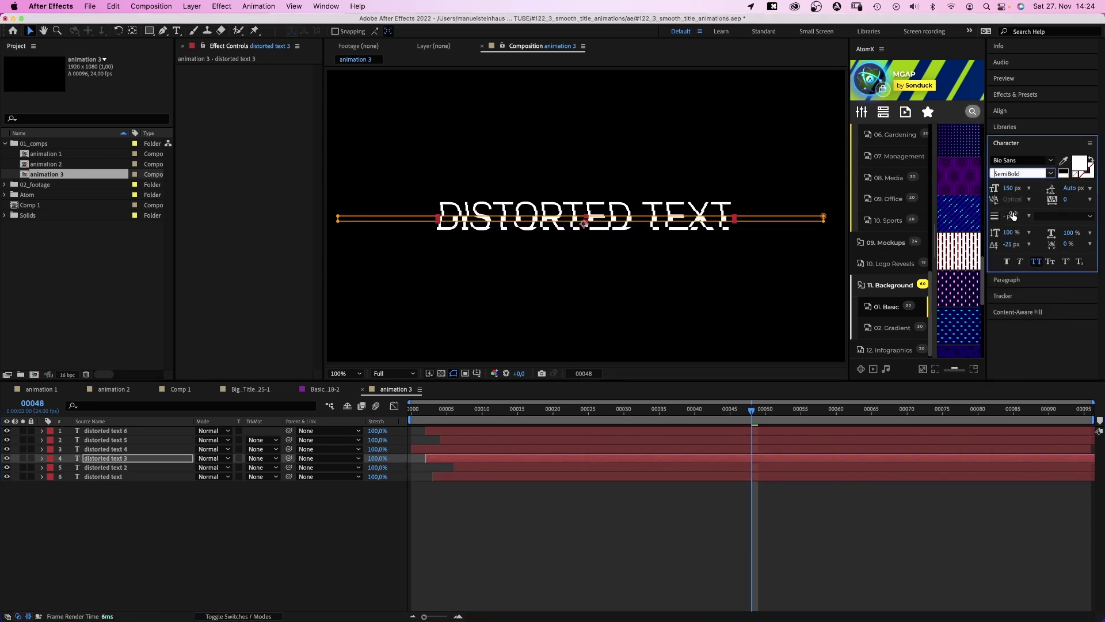
Set distorted text 6 to SemiBold as well and preview from the start.
left_click(103, 431)
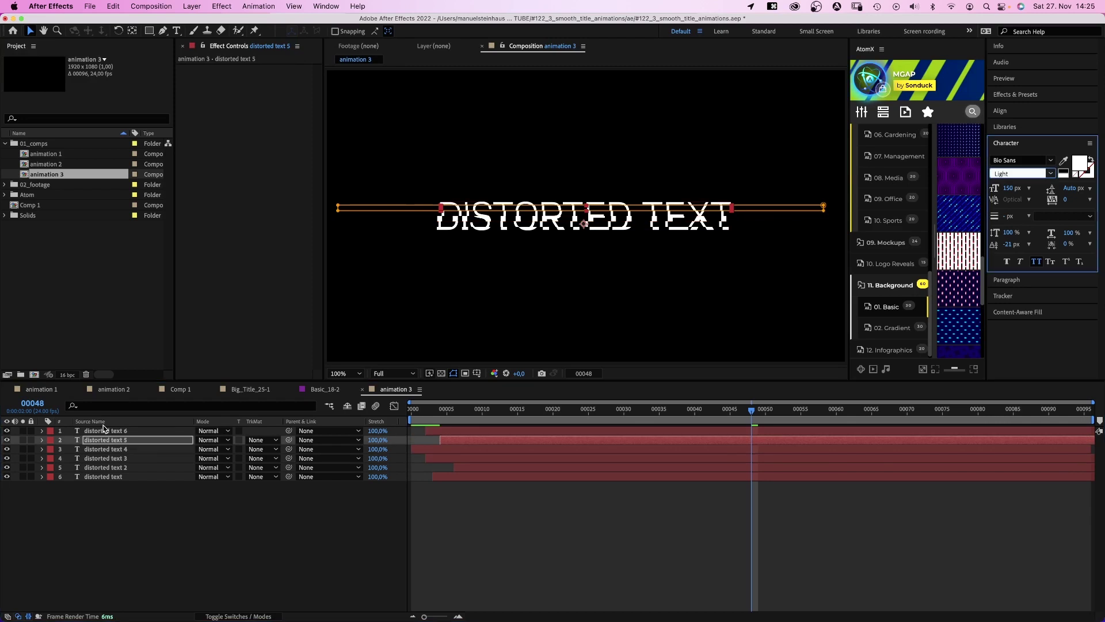
left_click(1050, 173)
left_click(1027, 257)
left_click(309, 555)
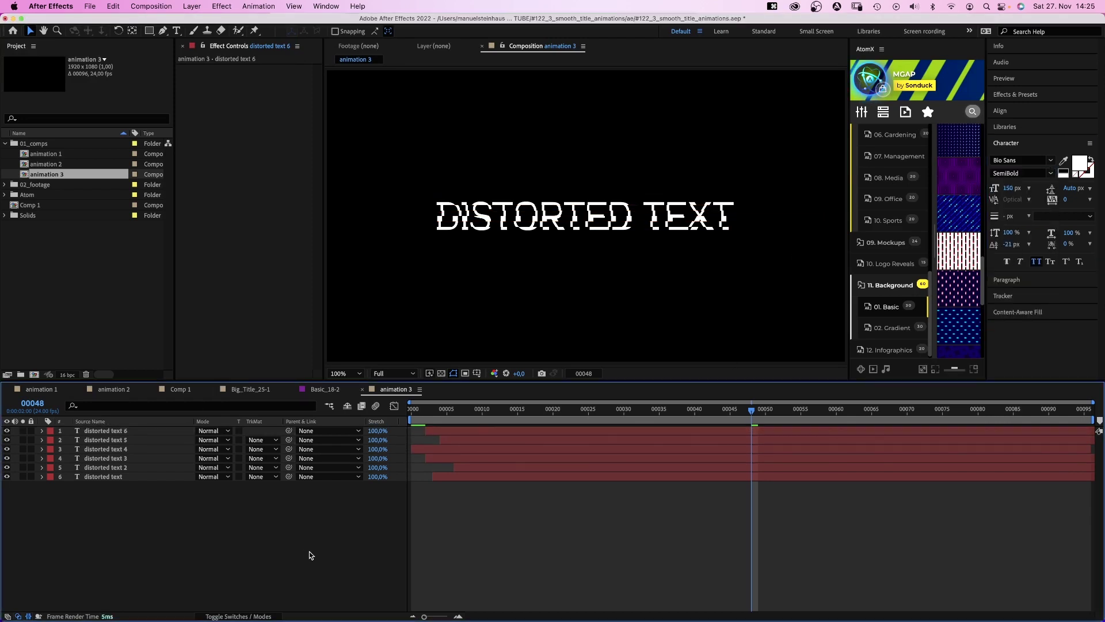
key("KP_0")
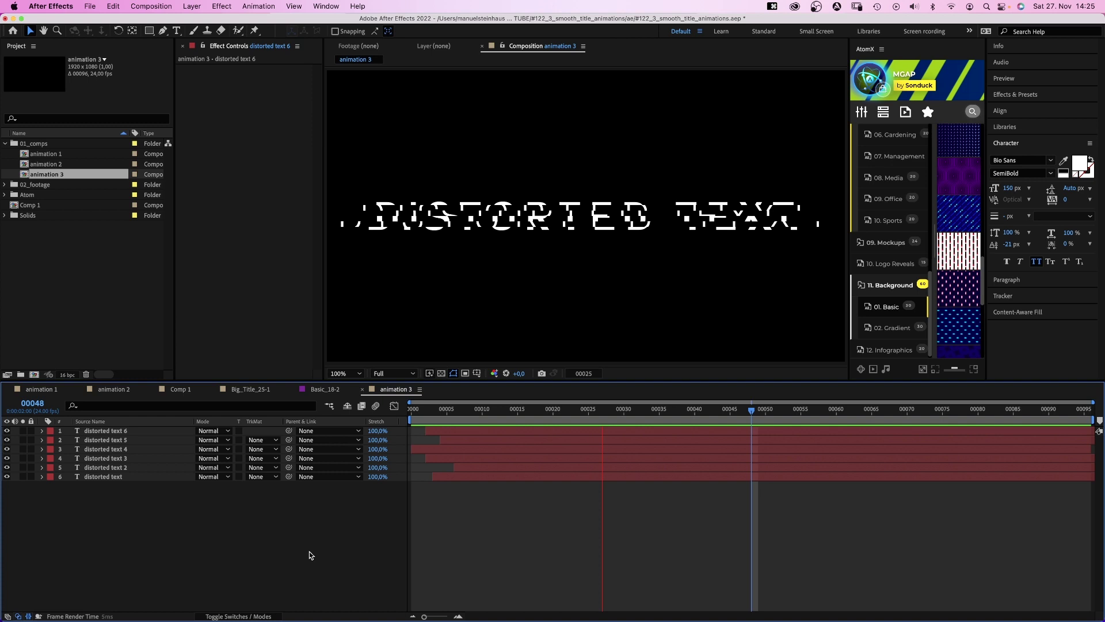